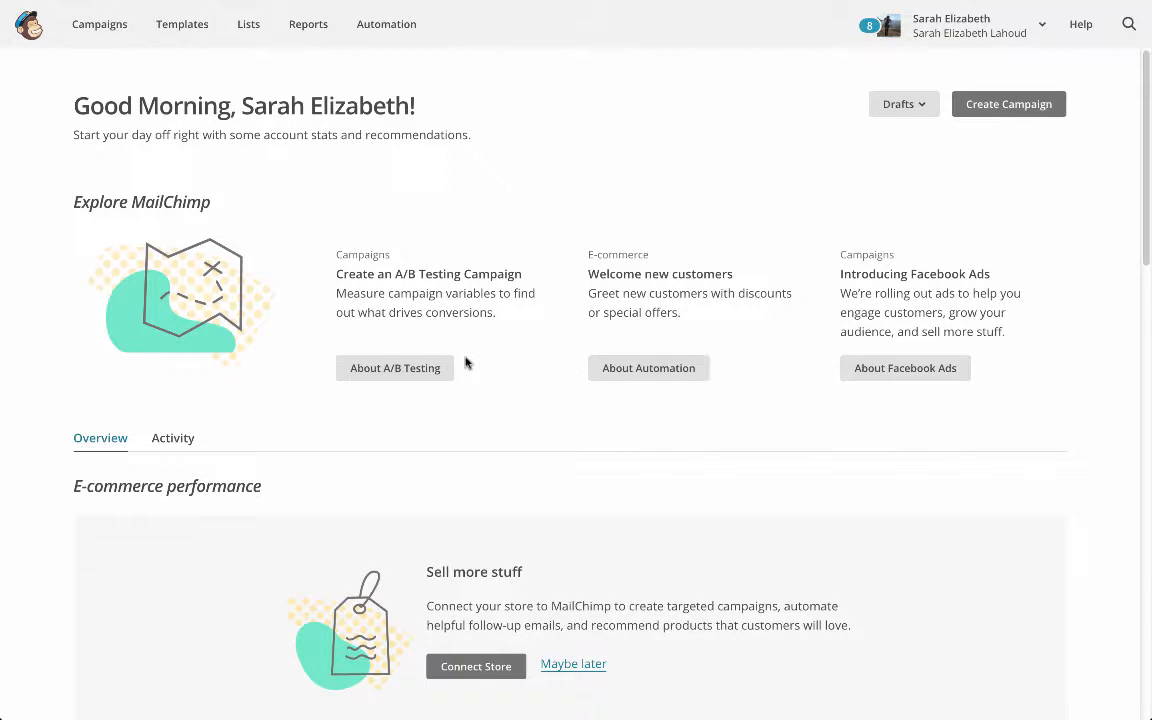
Start creating a new mailing list from the Lists page and confirm that a list is wanted
{"action": "scroll", "coordinate": [467, 354], "scroll_direction": "down", "scroll_amount": 1}
{"action": "scroll", "coordinate": [468, 353], "scroll_direction": "up", "scroll_amount": 1}
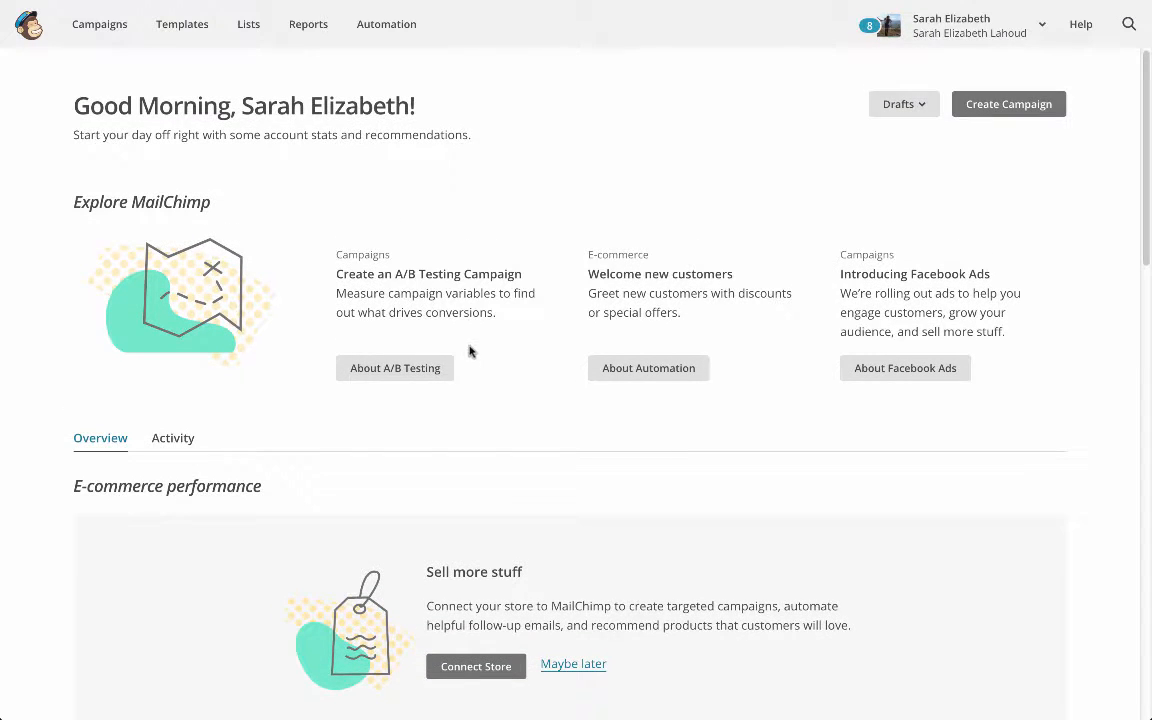
{"action": "left_click", "coordinate": [241, 28]}
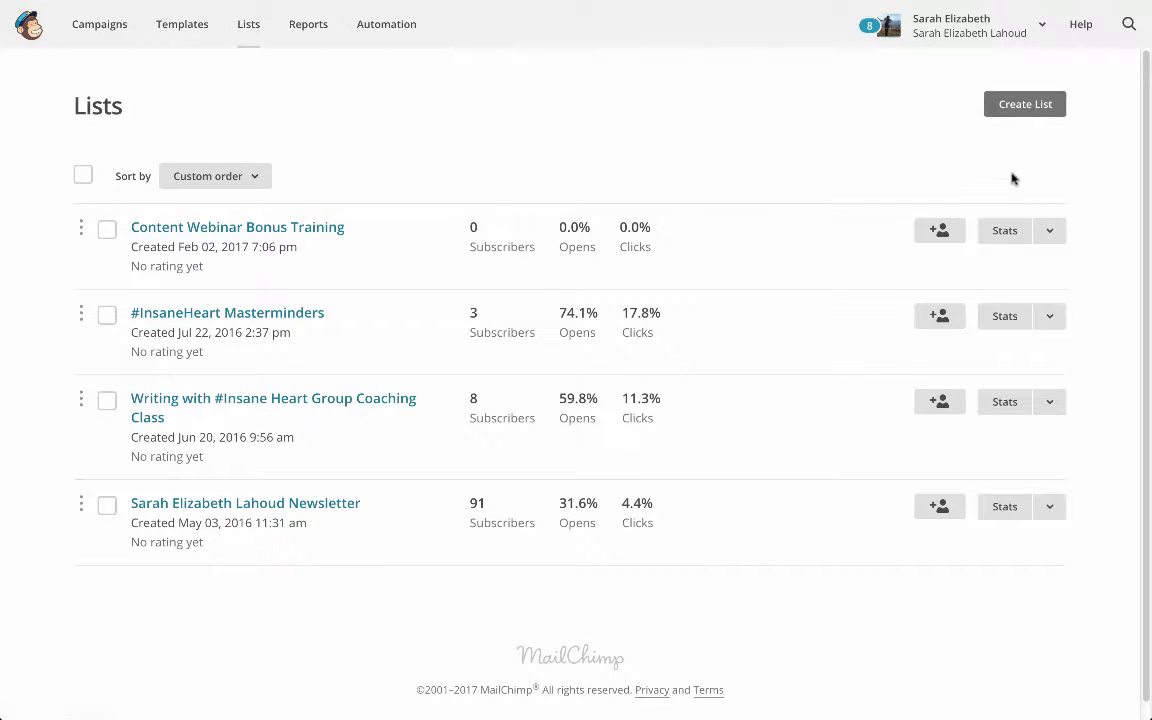
{"action": "left_click", "coordinate": [1023, 108]}
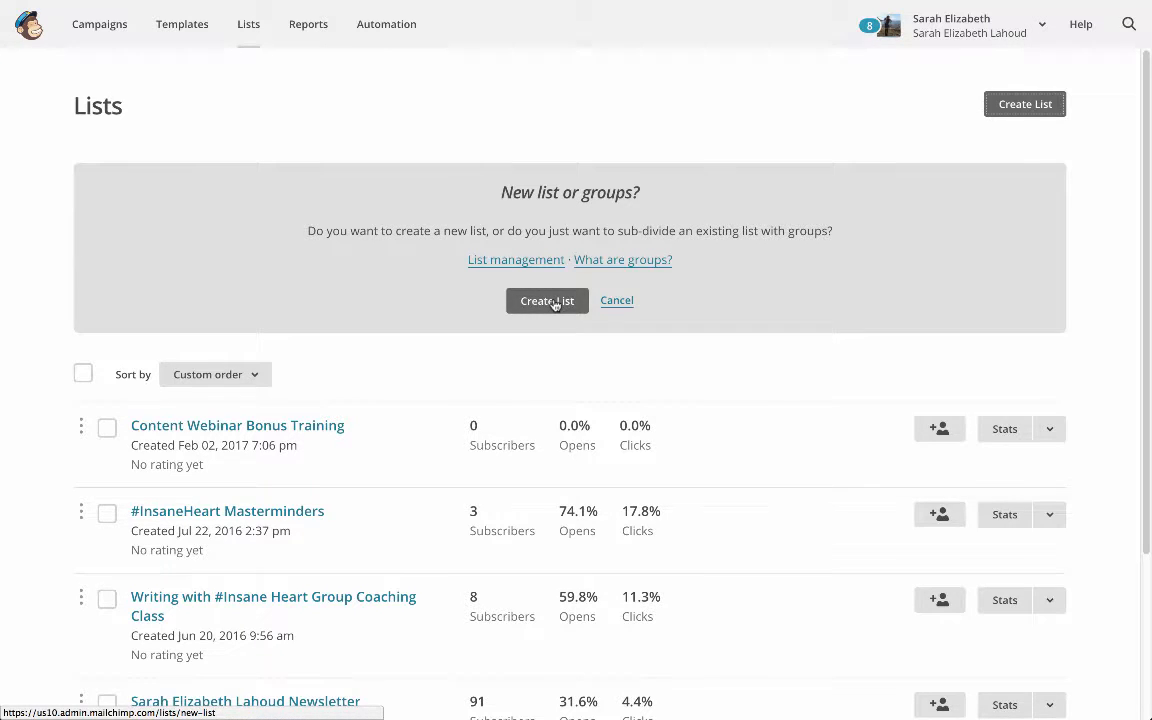
{"action": "left_click", "coordinate": [547, 301]}
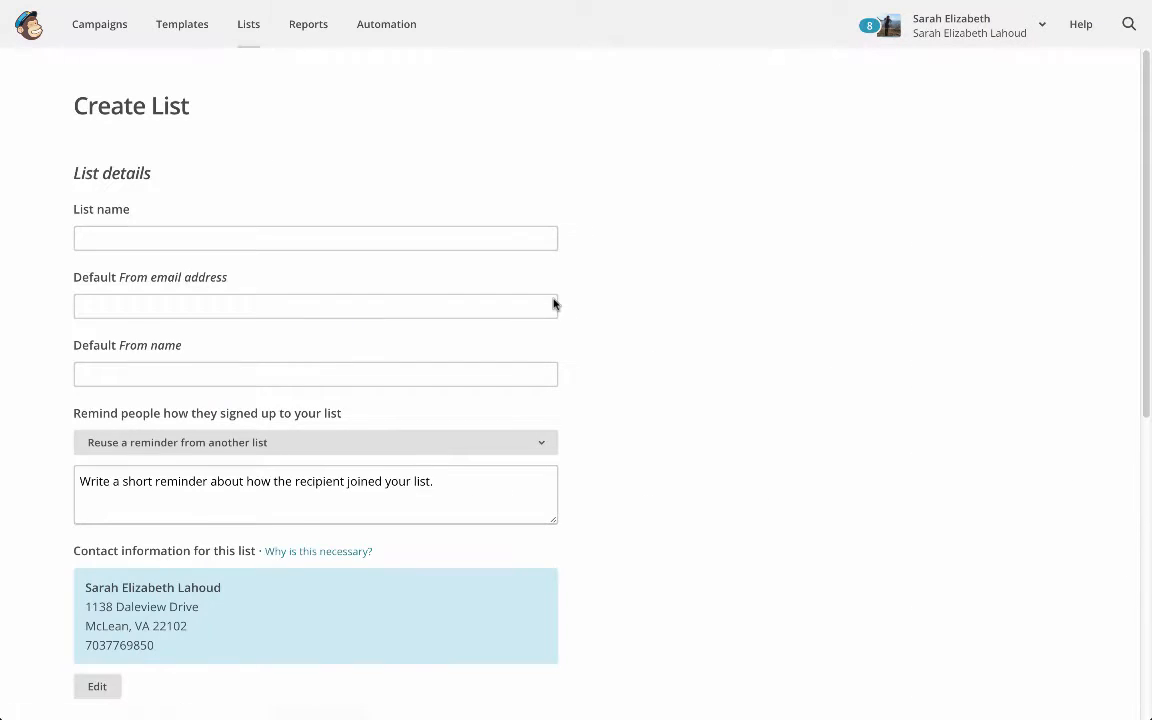
Name the new list with the account owner's full name followed by "Test"
{"action": "left_click", "coordinate": [522, 244]}
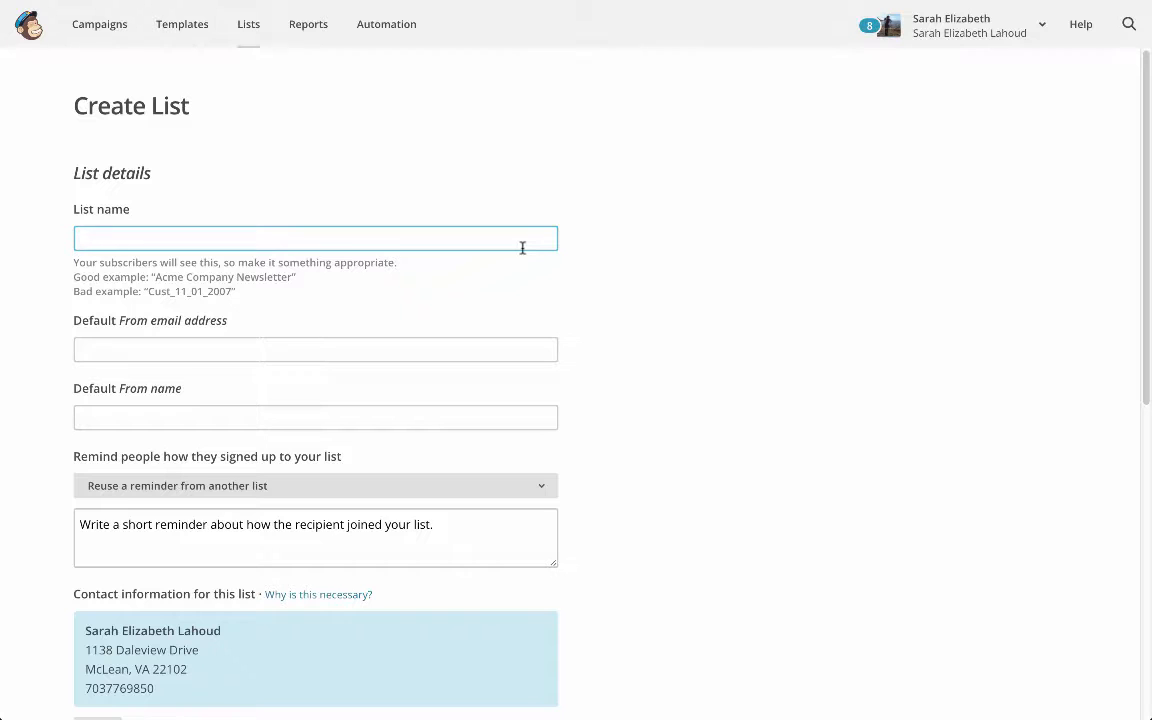
{"action": "type", "text": "Sarah El"}
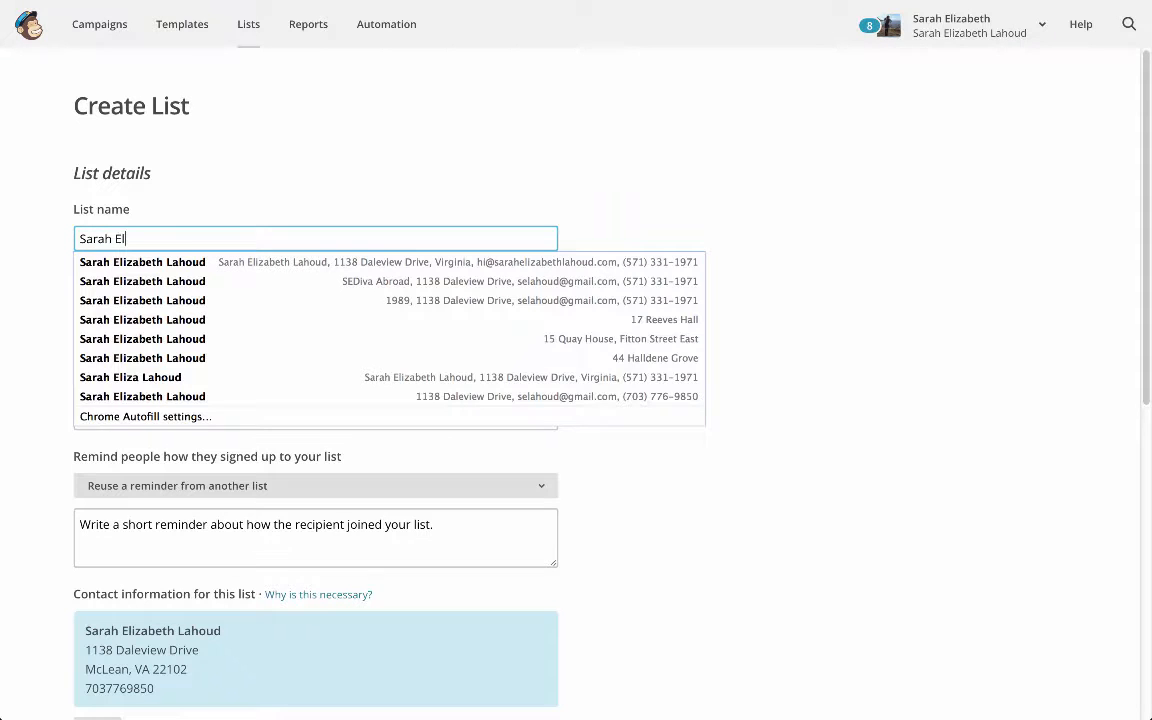
{"action": "type", "text": "izabeth Lahoud Test"}
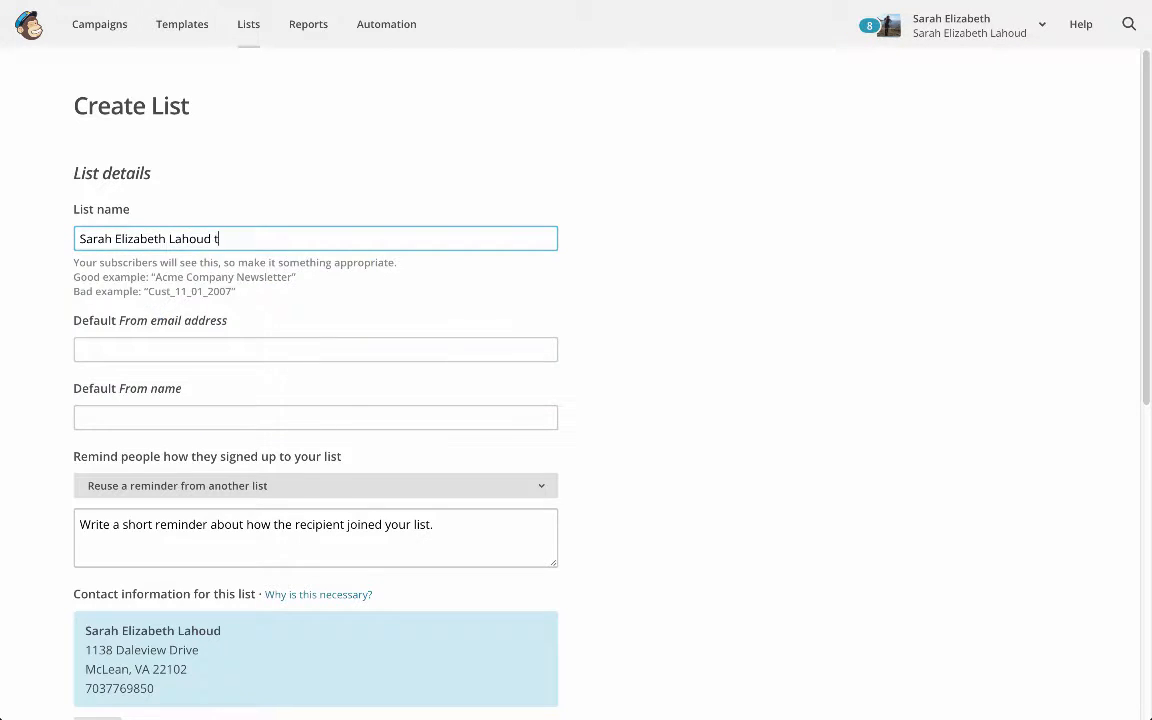
{"action": "key", "text": "BackSpace"}
{"action": "type", "text": "Test"}
{"action": "key", "text": "Tab"}
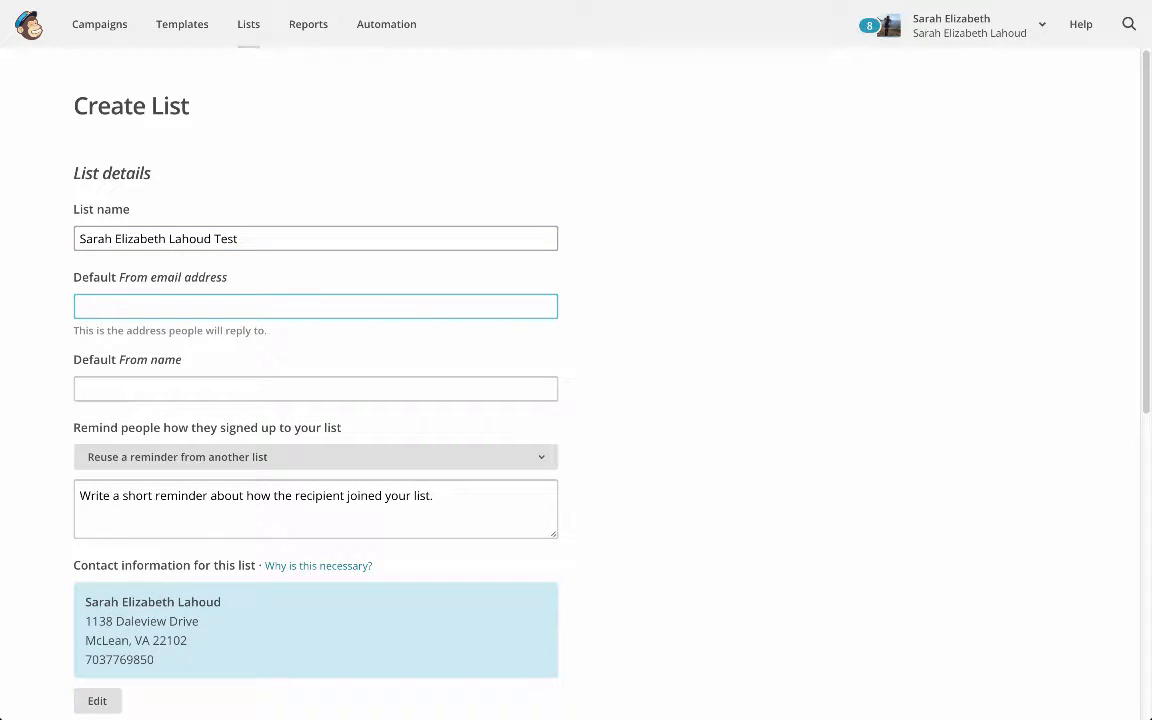
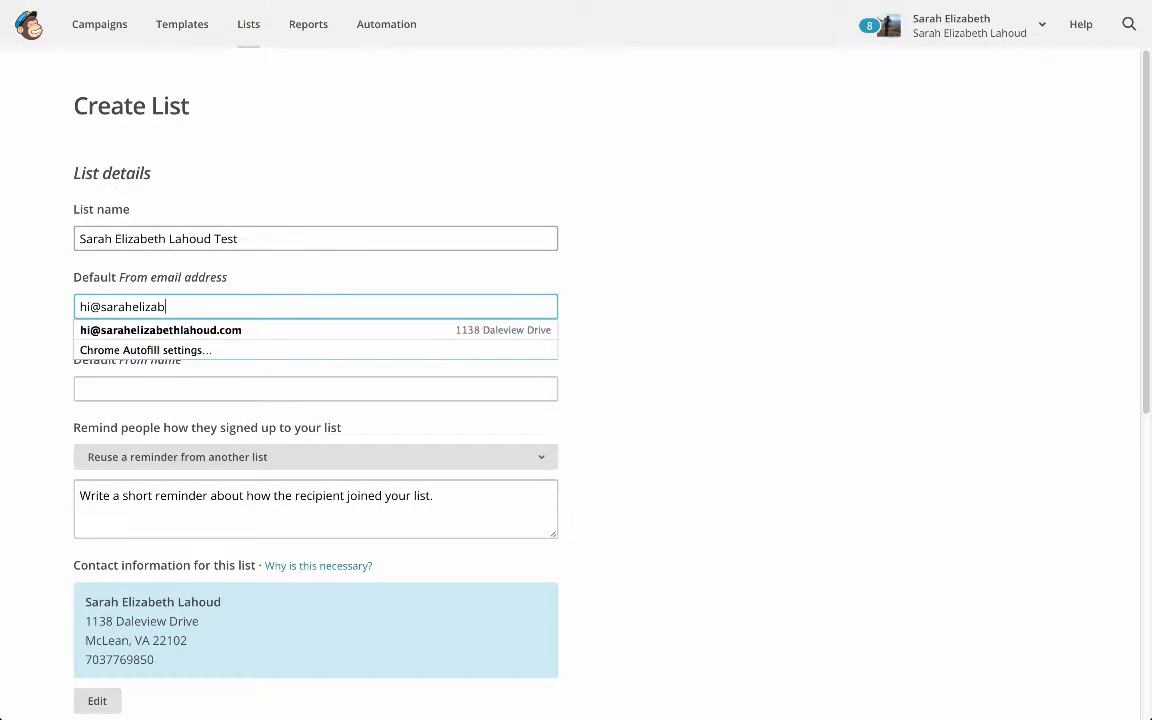
Enter the owner's e-mail as the default From address and the owner's full name as the default From name
{"action": "key", "text": "Tab"}
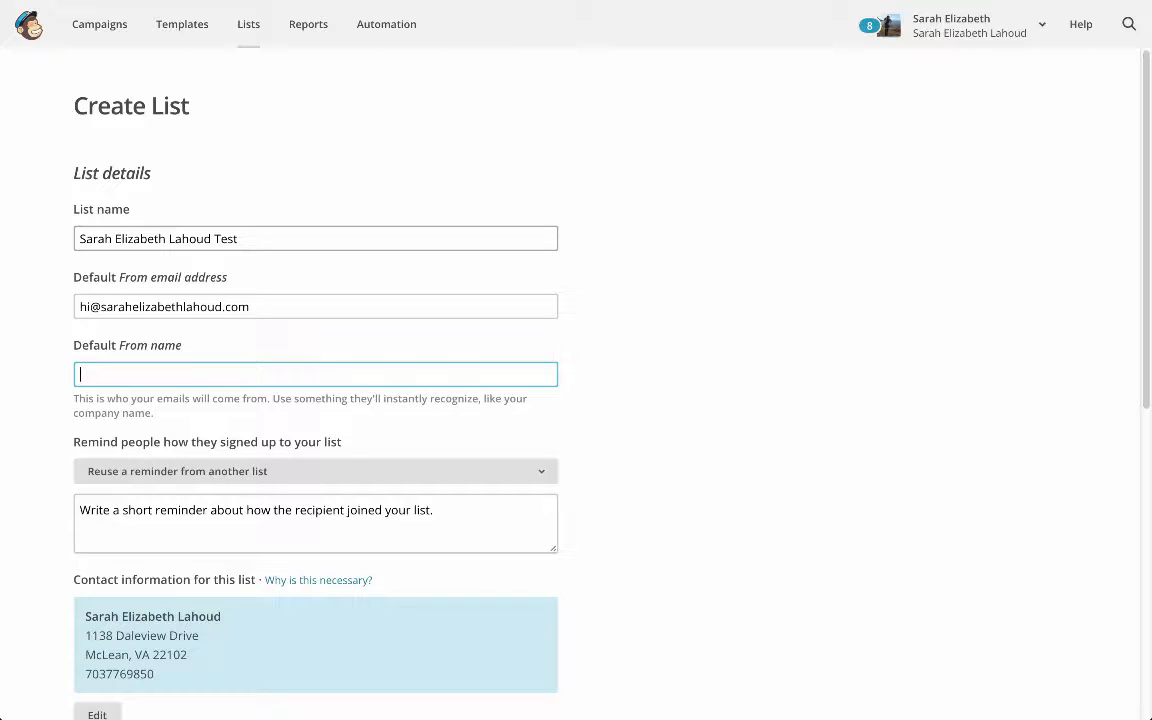
{"action": "type", "text": "Sarah Eliz"}
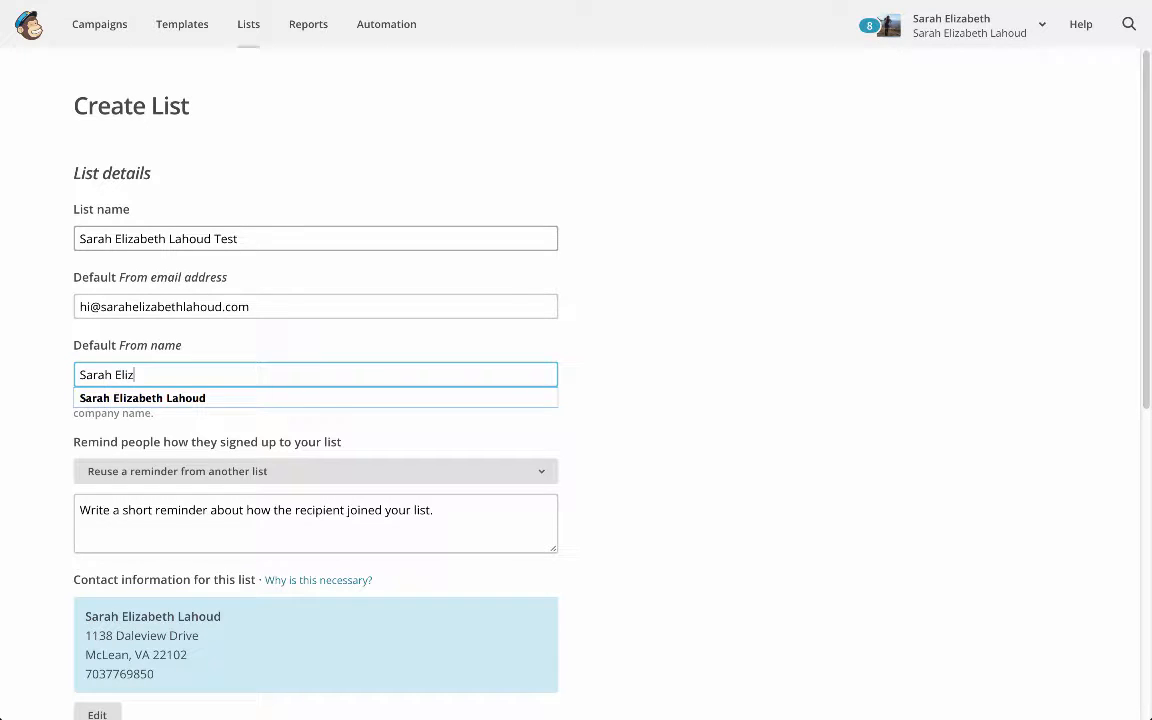
{"action": "type", "text": "abeth Lahoud"}
{"action": "key", "text": "Tab"}
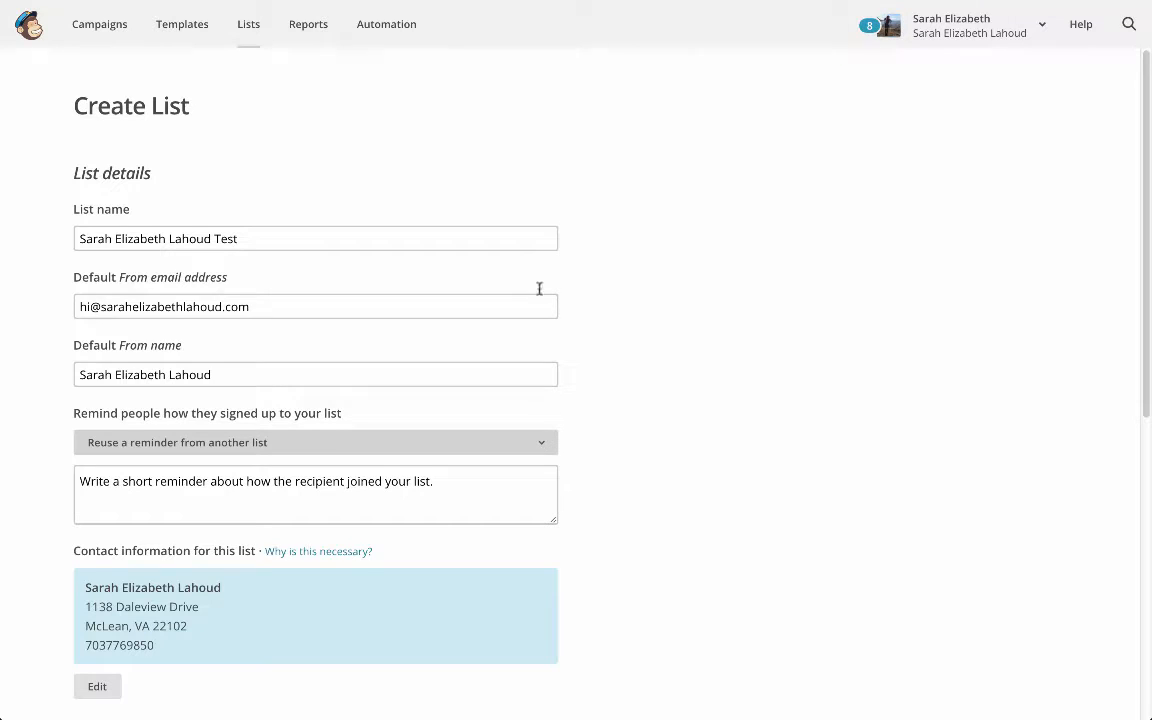
Reuse the signup reminder text from the account owner's existing Newsletter list
{"action": "left_click", "coordinate": [458, 446]}
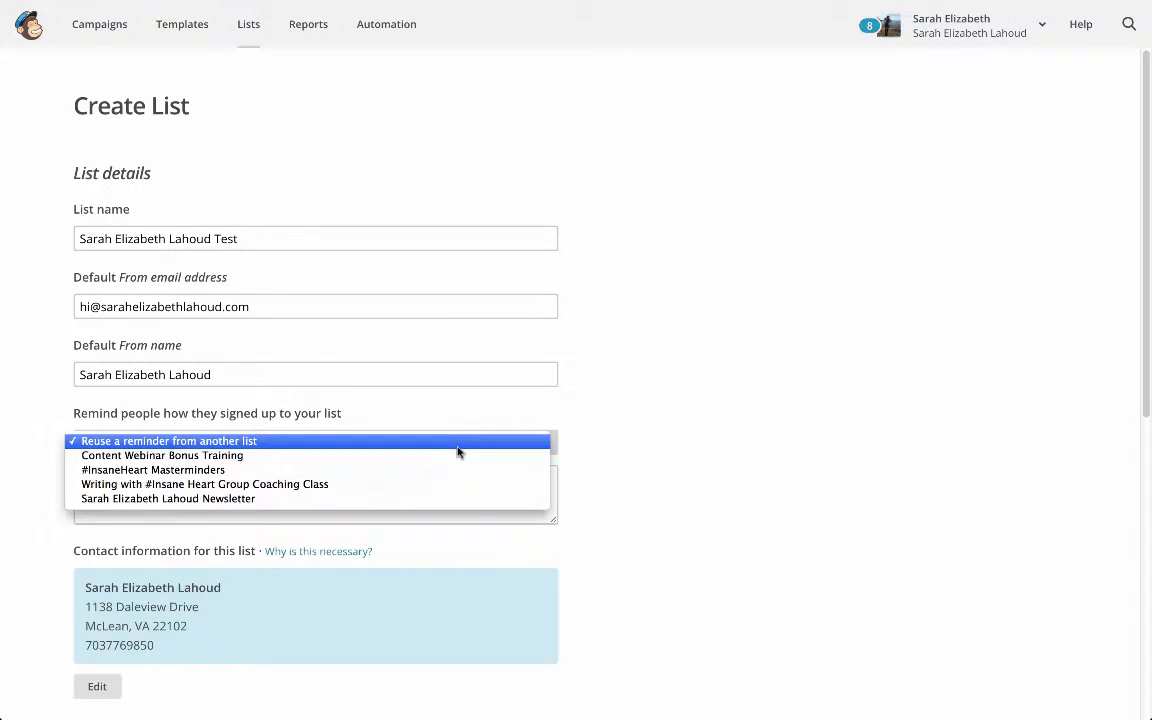
{"action": "left_click", "coordinate": [422, 499]}
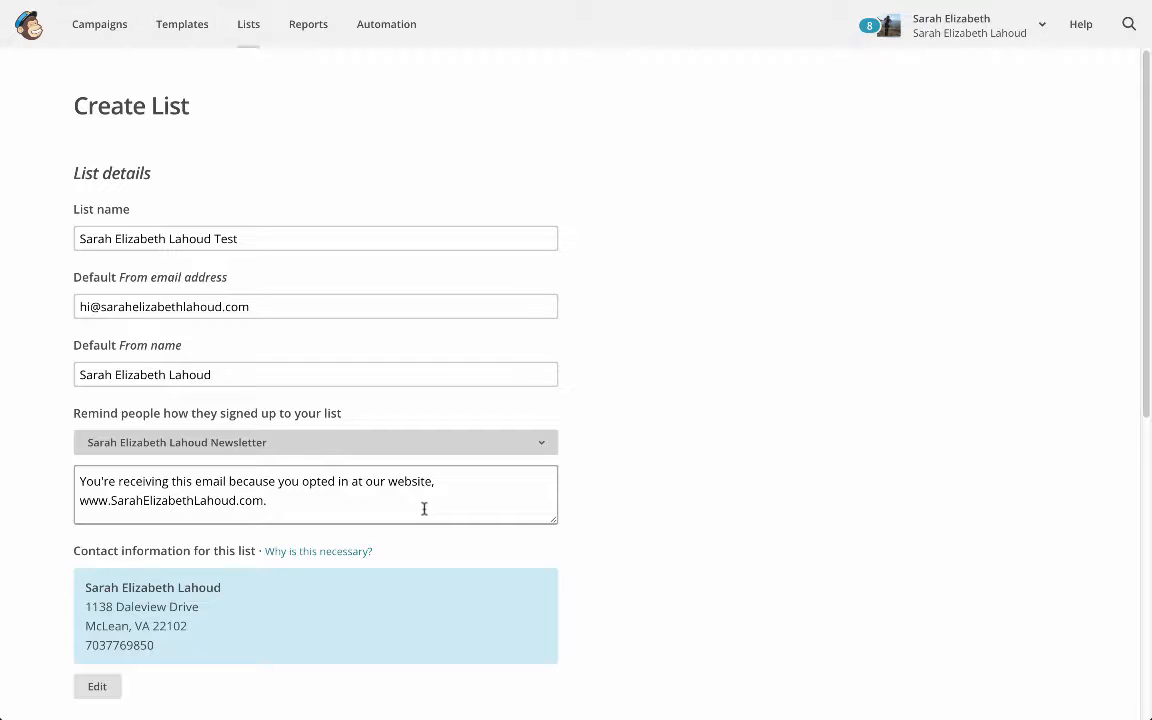
{"action": "left_click", "coordinate": [385, 443]}
{"action": "left_click", "coordinate": [331, 481]}
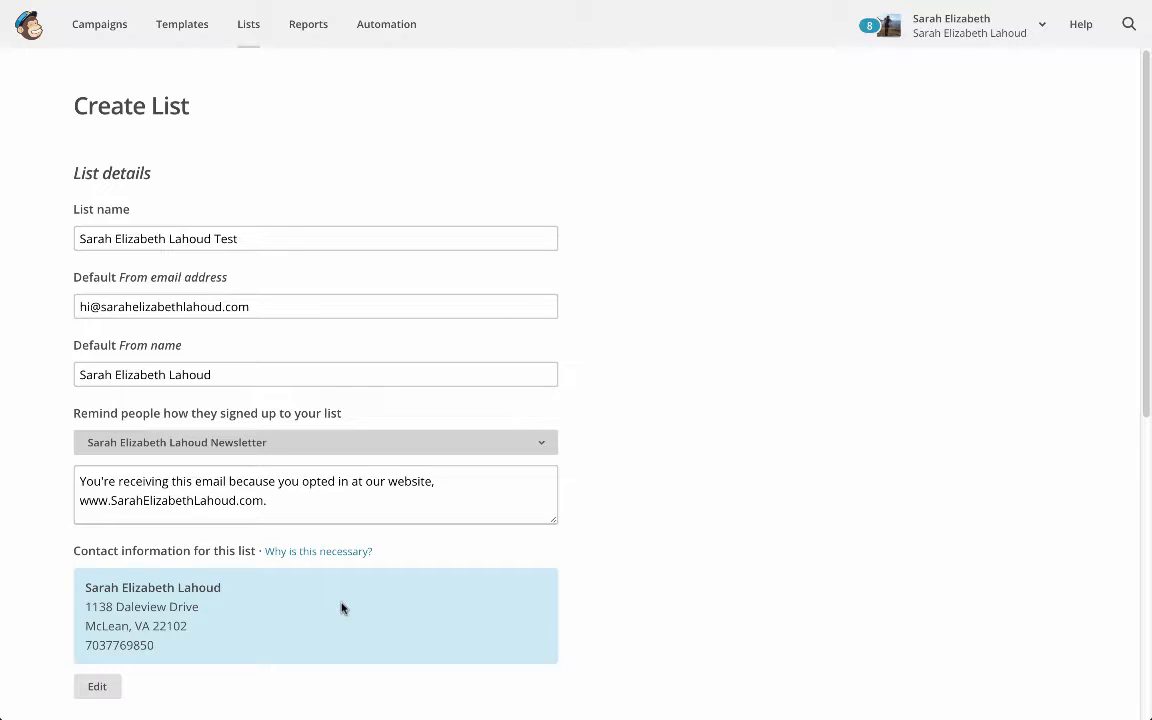
Try out the one-by-one subscribe, one-by-one unsubscribe and daily summary notifications, clearing each one again
{"action": "scroll", "coordinate": [152, 624], "scroll_direction": "down", "scroll_amount": 5}
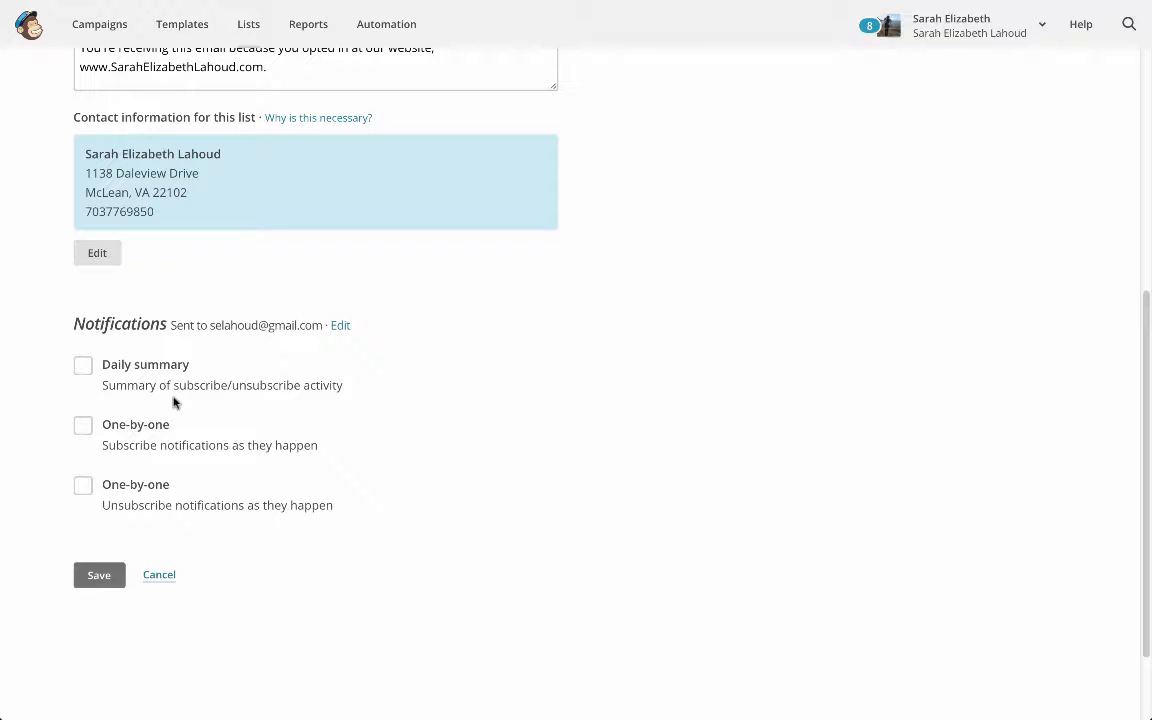
{"action": "left_click", "coordinate": [83, 427]}
{"action": "left_click", "coordinate": [82, 487]}
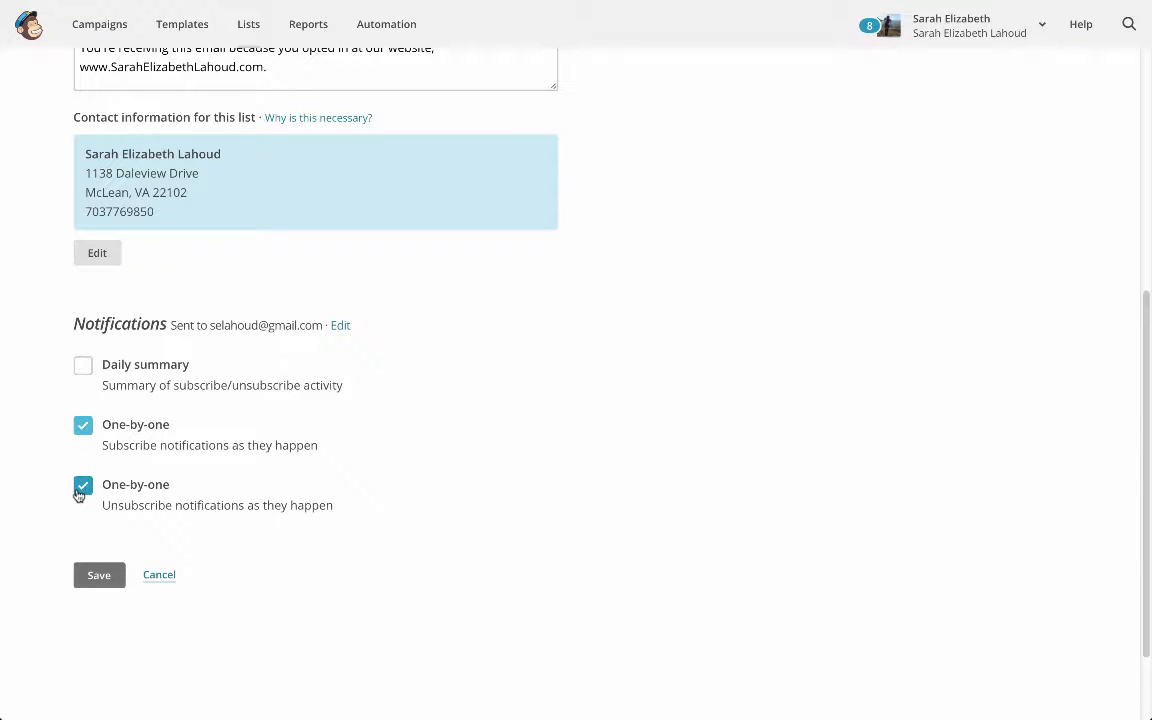
{"action": "left_click", "coordinate": [79, 492]}
{"action": "left_click", "coordinate": [83, 365]}
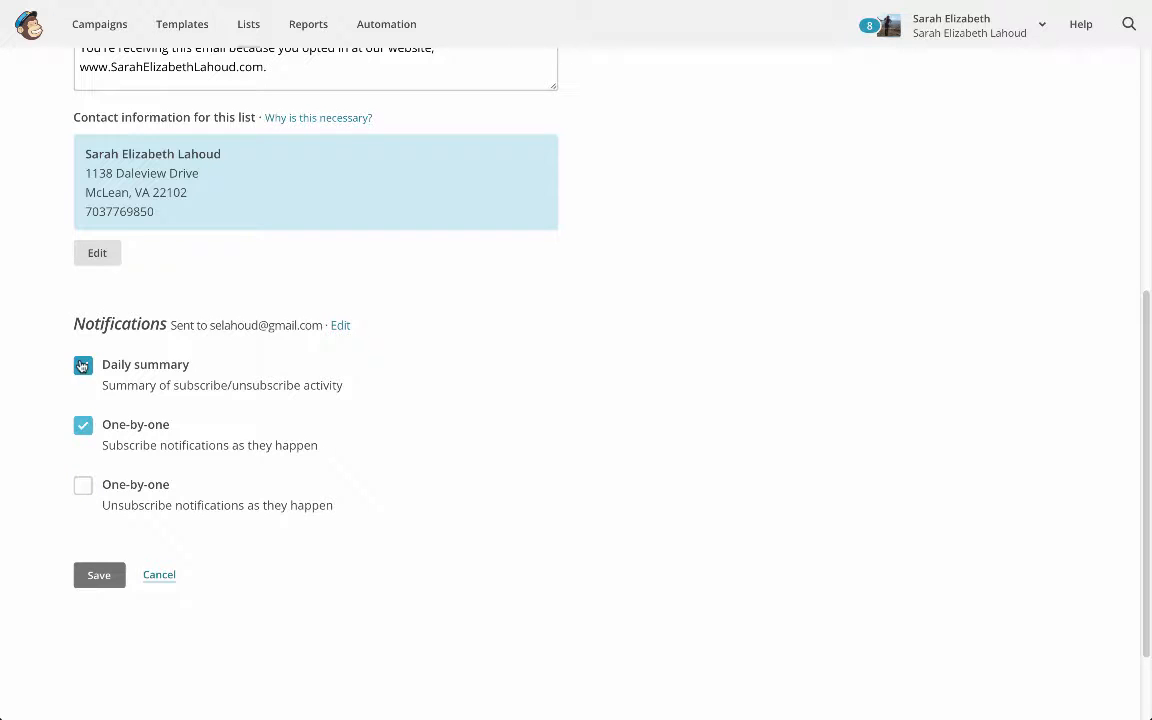
{"action": "left_click", "coordinate": [83, 427]}
{"action": "left_click", "coordinate": [83, 366]}
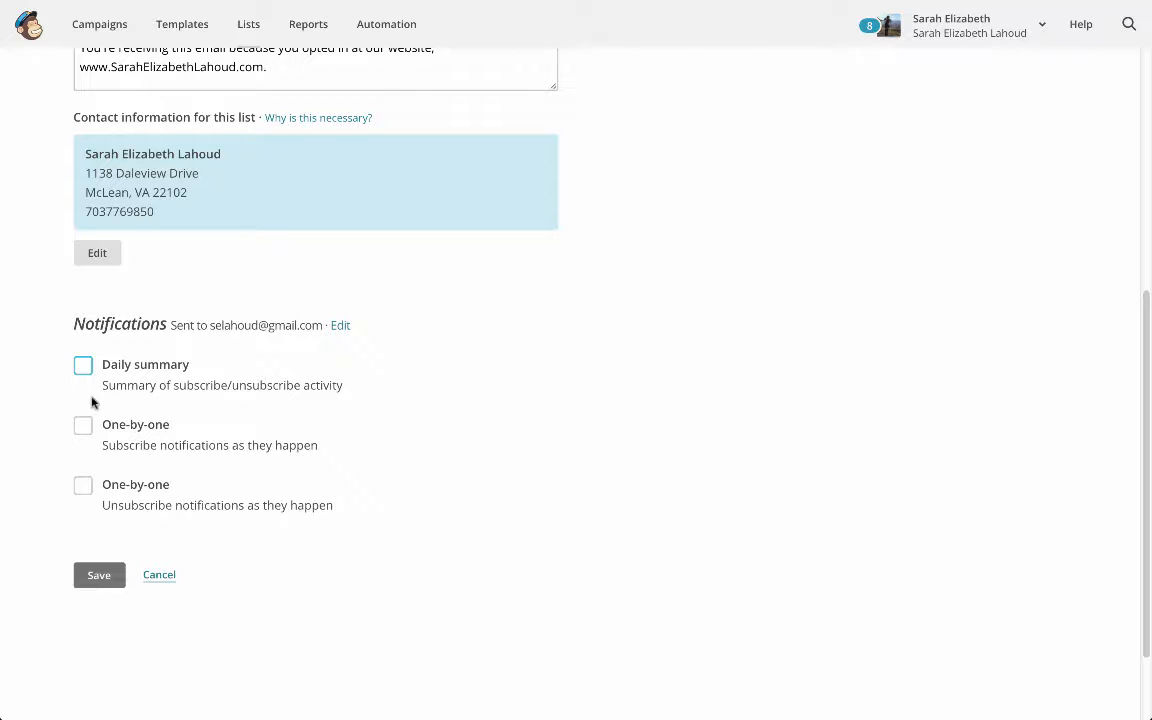
Save the new list and open its general signup form builder
{"action": "left_click", "coordinate": [98, 576]}
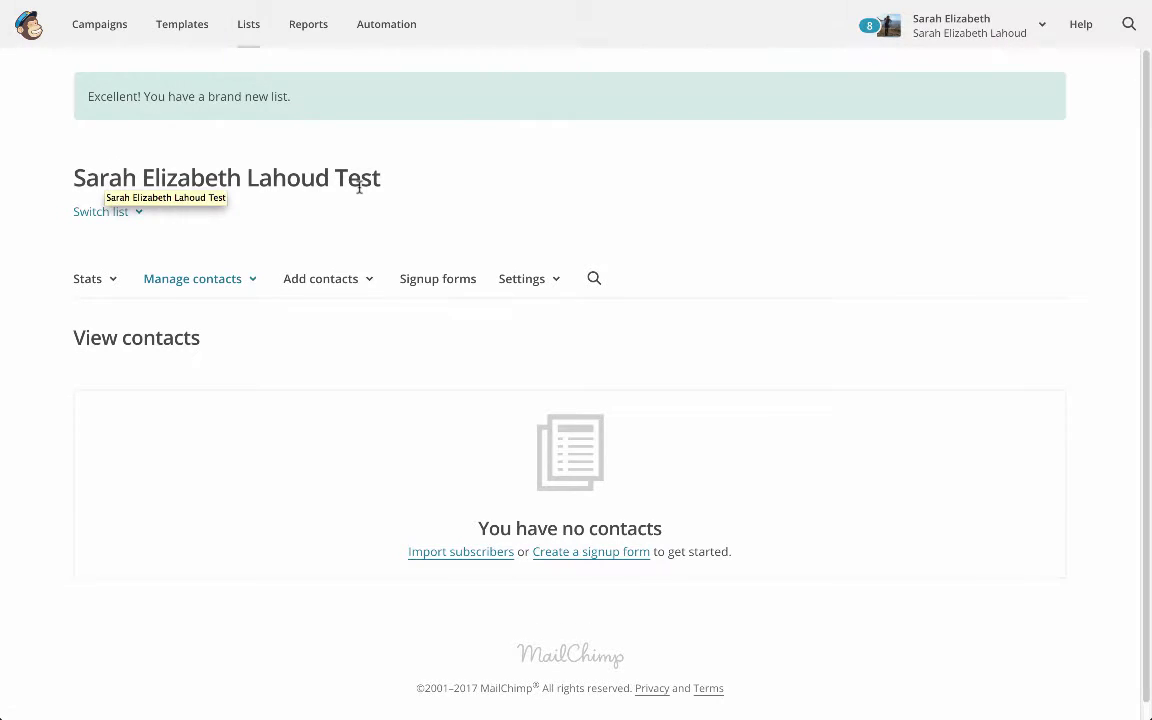
{"action": "left_click", "coordinate": [458, 281]}
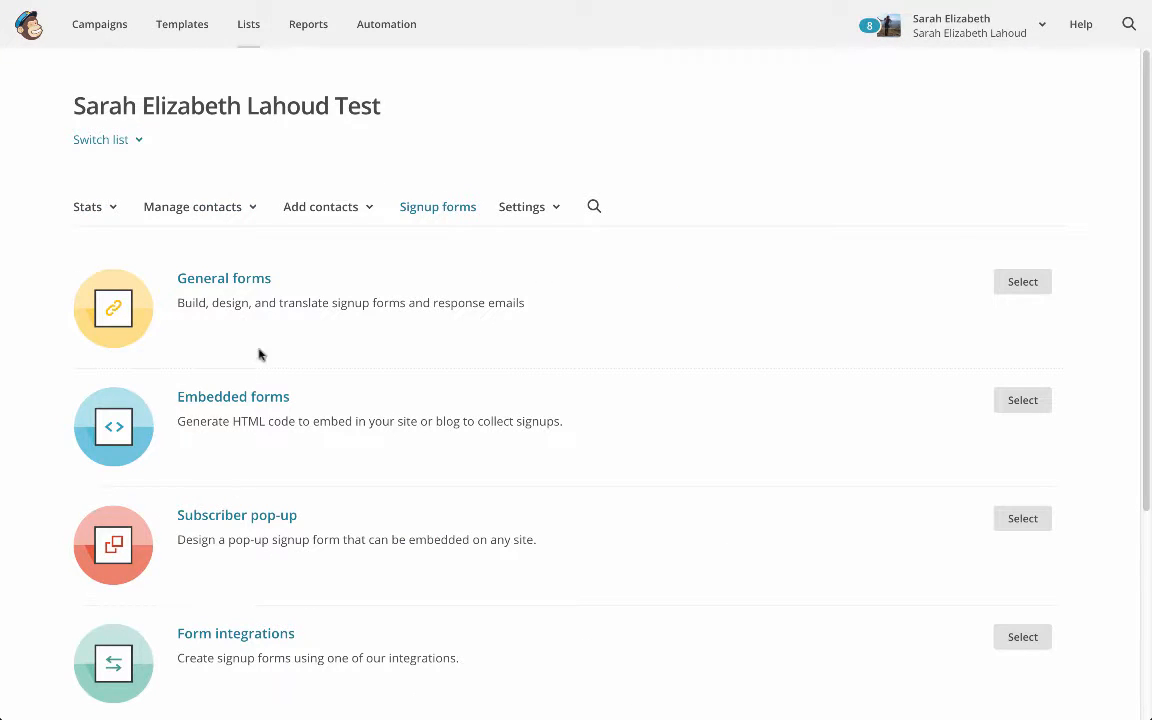
{"action": "left_click", "coordinate": [250, 289]}
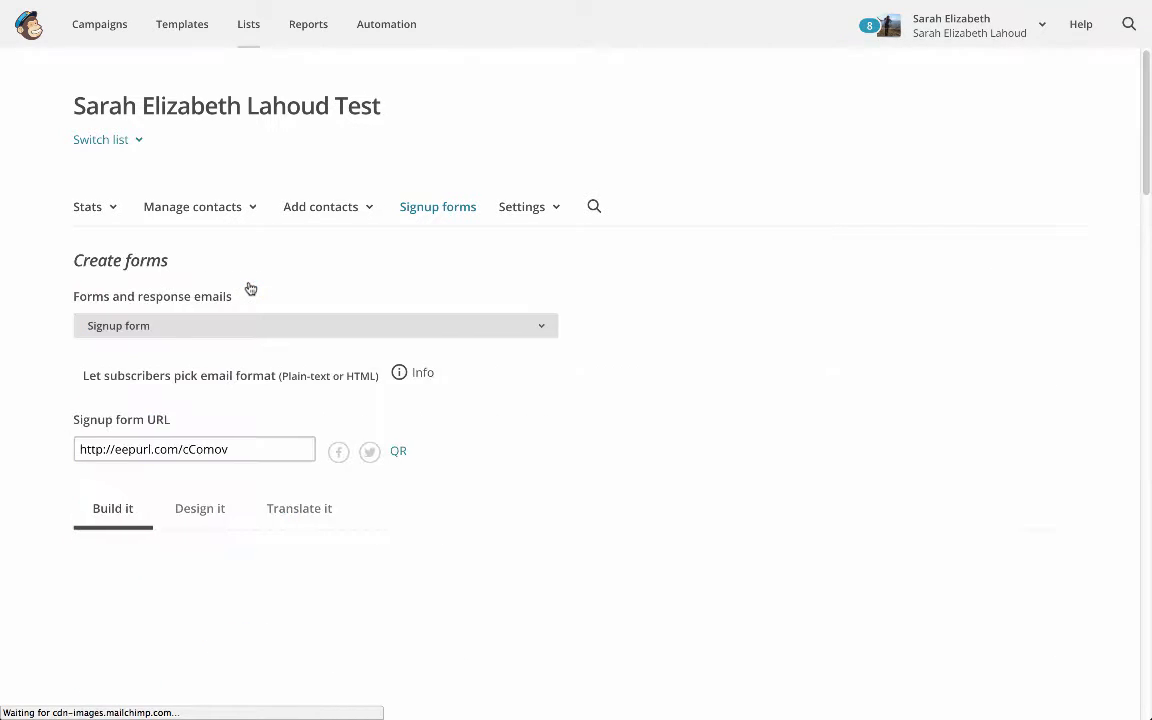
{"action": "left_click", "coordinate": [260, 325]}
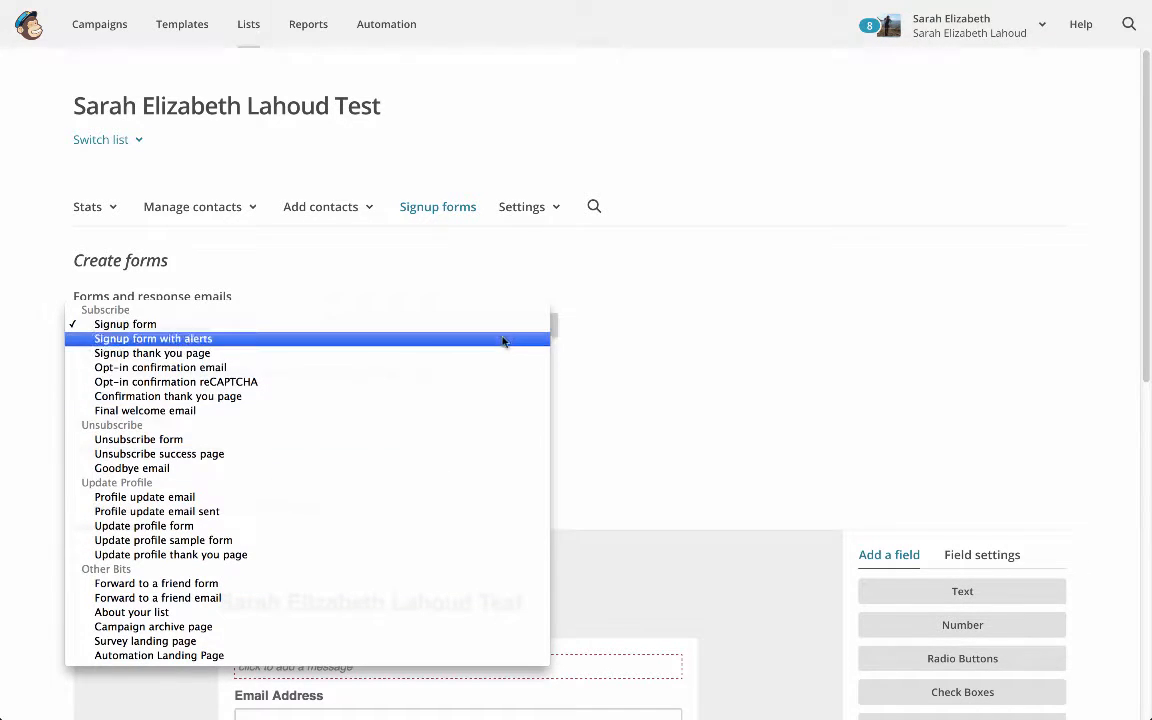
{"action": "left_click", "coordinate": [654, 354]}
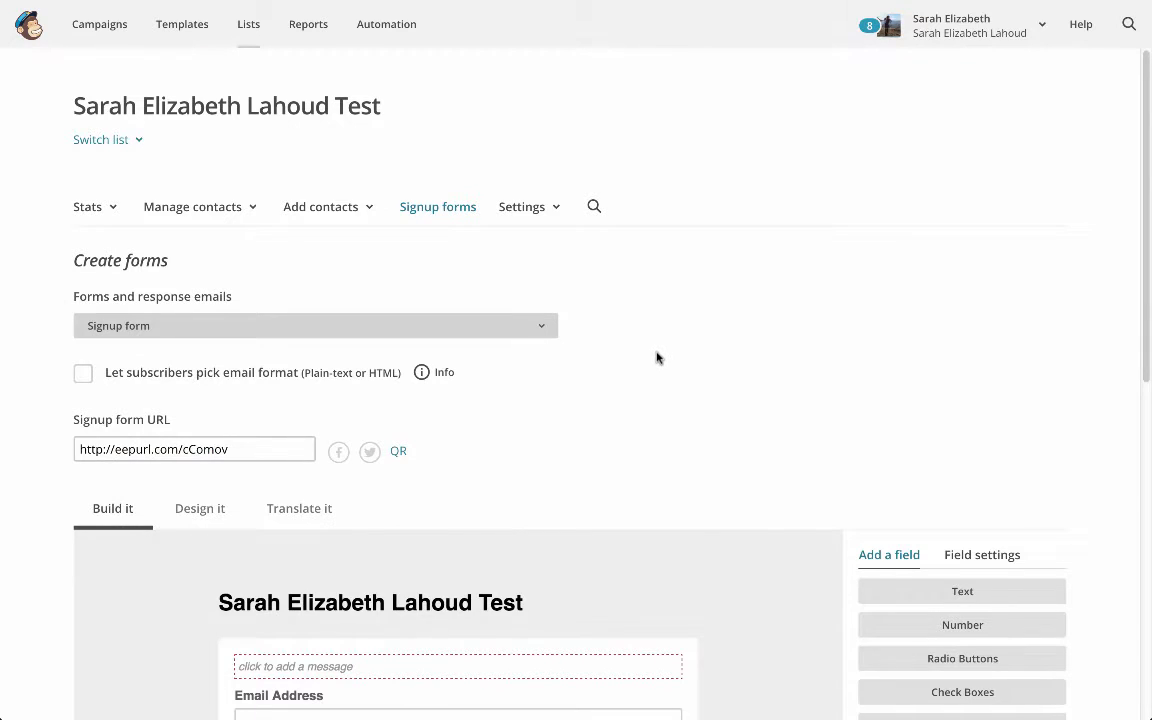
Add a text field to the signup form
{"action": "scroll", "coordinate": [656, 357], "scroll_direction": "down", "scroll_amount": 1}
{"action": "scroll", "coordinate": [656, 358], "scroll_direction": "down", "scroll_amount": 1}
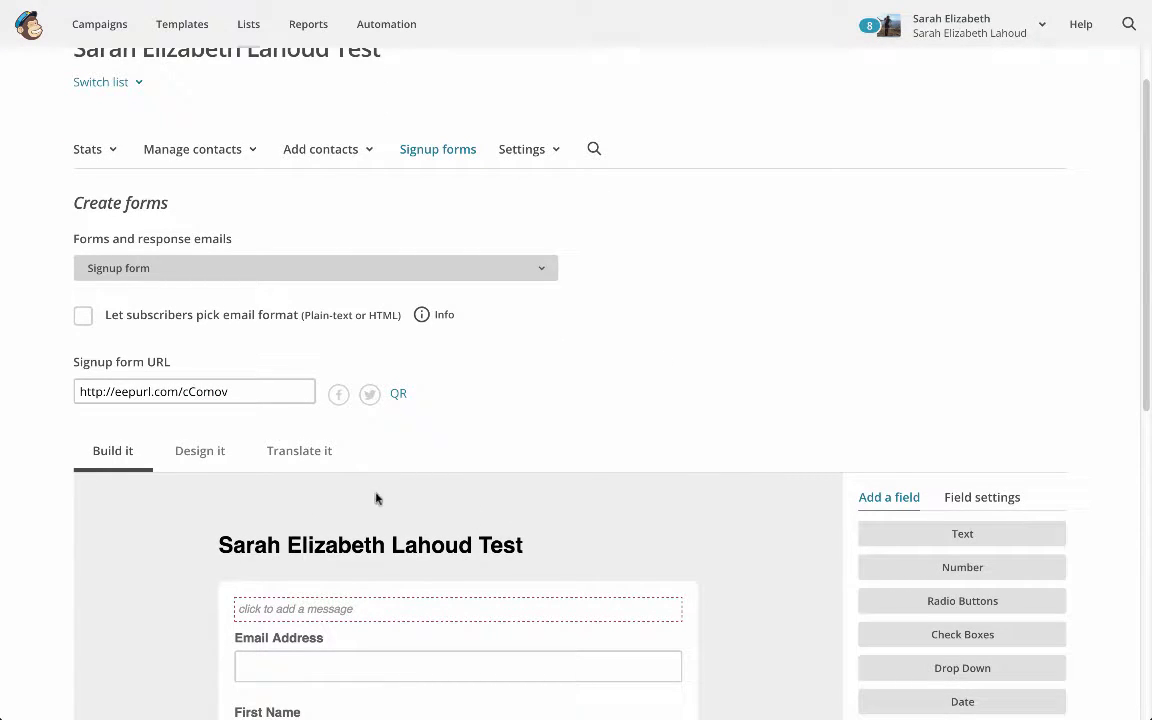
{"action": "scroll", "coordinate": [110, 447], "scroll_direction": "down", "scroll_amount": 3}
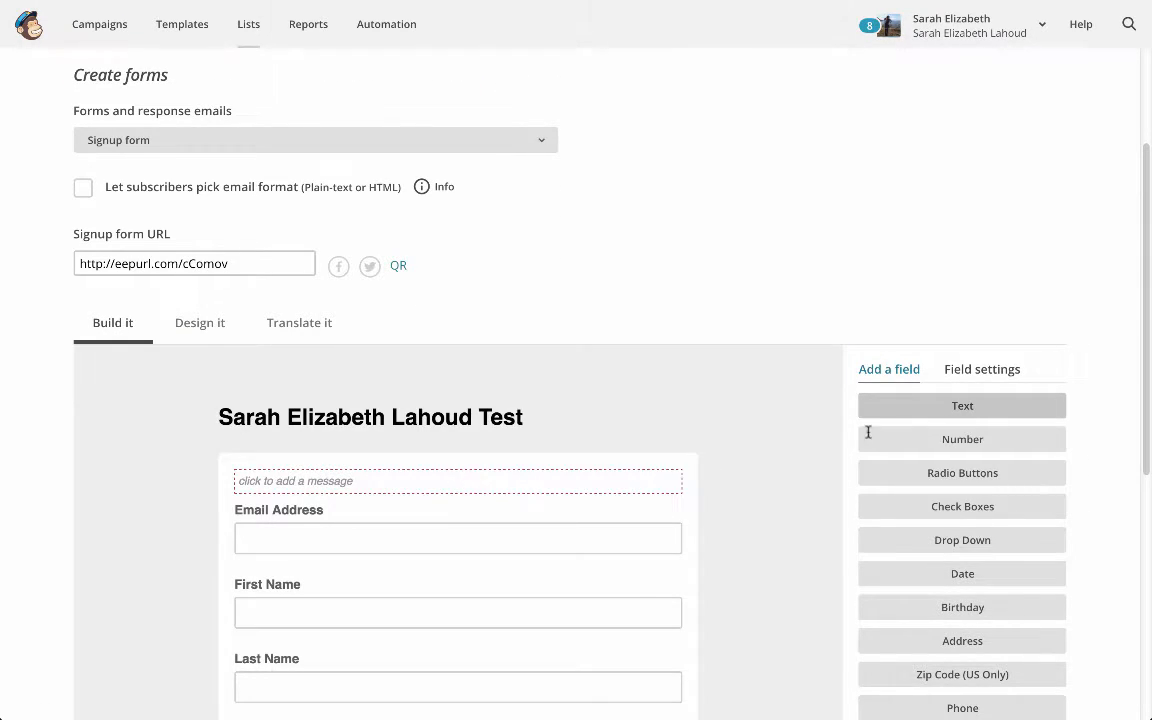
{"action": "left_click", "coordinate": [896, 411]}
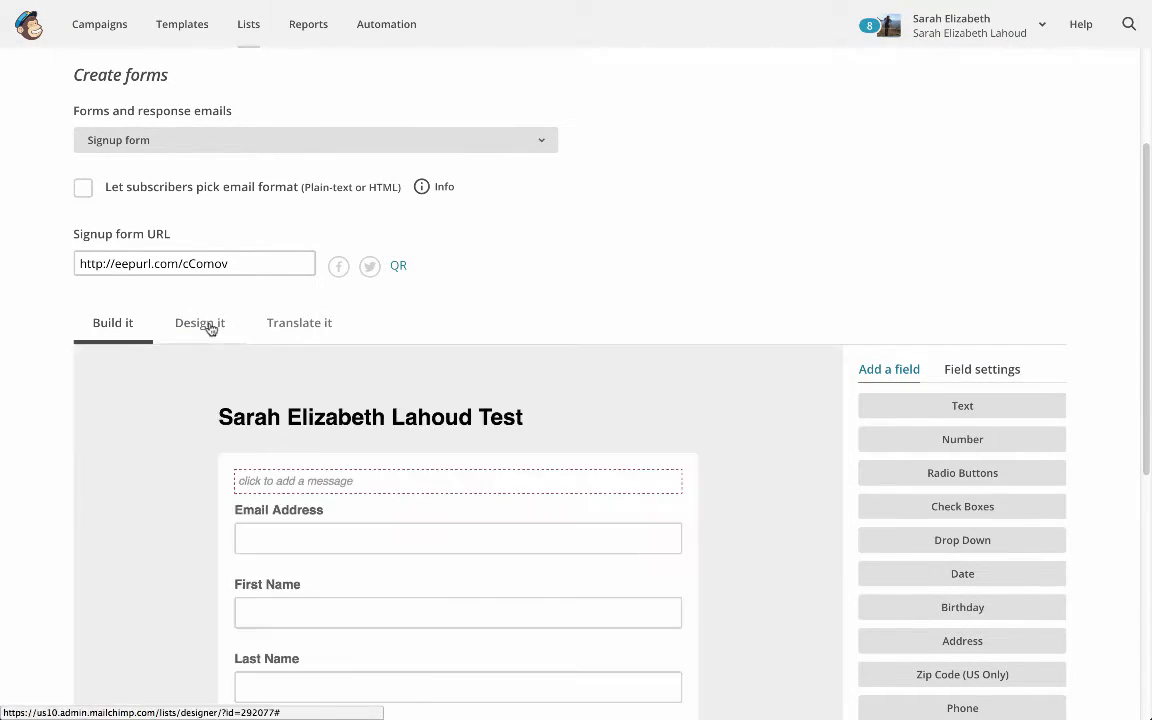
Set the signup form's page background colour to red, #d42d2d
{"action": "left_click", "coordinate": [208, 325]}
{"action": "scroll", "coordinate": [260, 360], "scroll_direction": "down", "scroll_amount": 5}
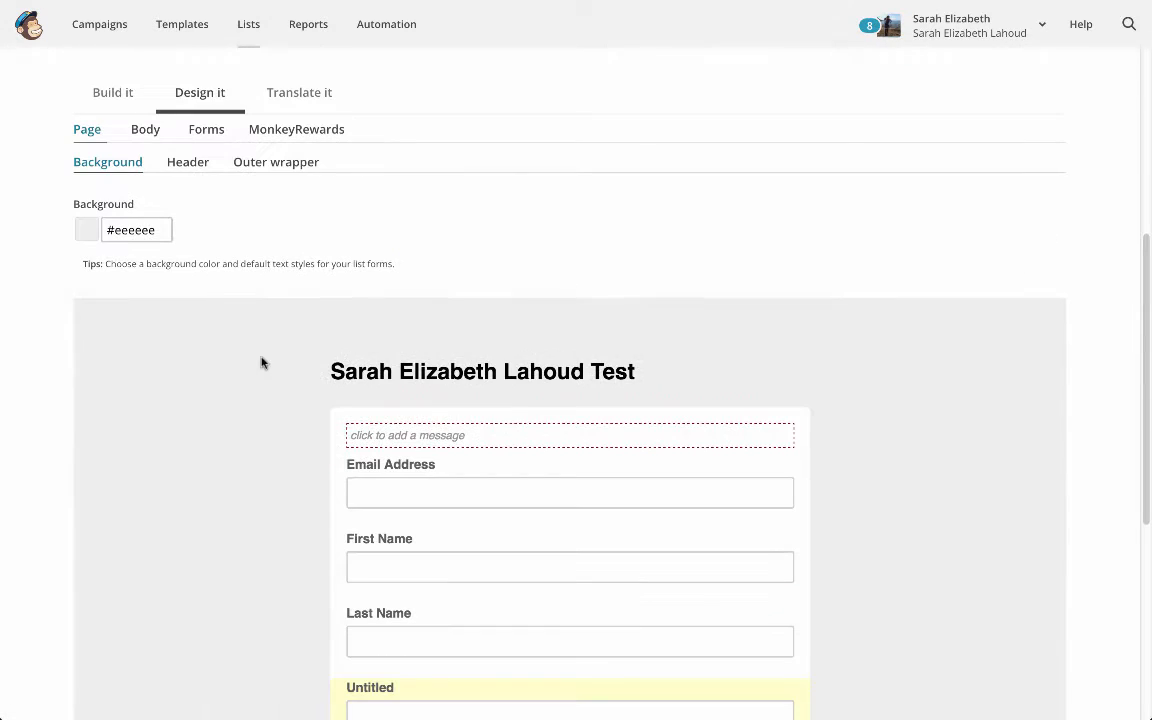
{"action": "double_click", "coordinate": [135, 230]}
{"action": "left_click", "coordinate": [207, 281]}
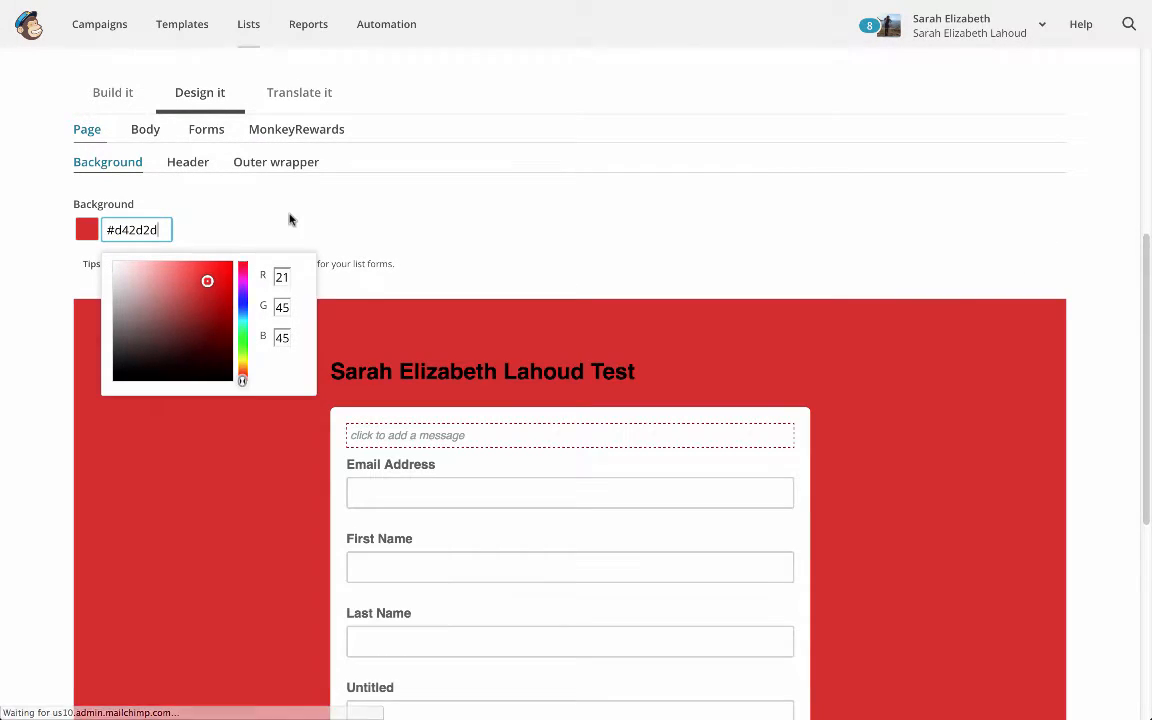
{"action": "left_click", "coordinate": [238, 213]}
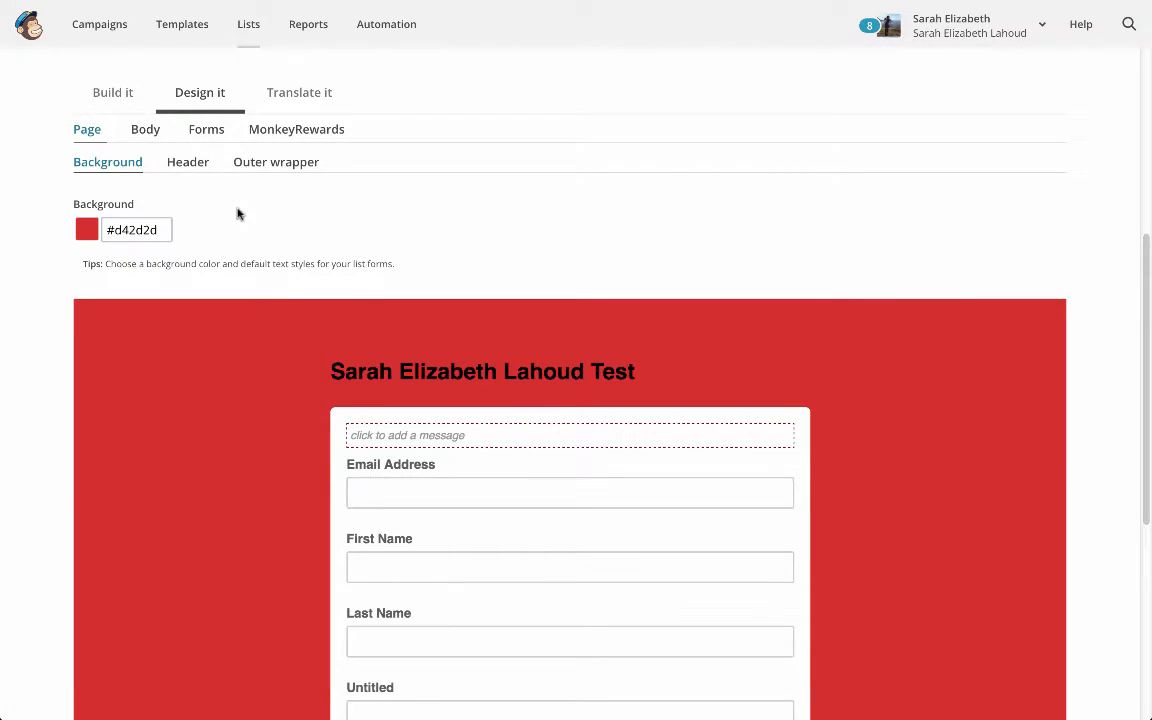
Set the form header's line height to 1 1/2 Spacing and its bottom margin to 45px
{"action": "left_click", "coordinate": [186, 162]}
{"action": "left_click", "coordinate": [188, 244]}
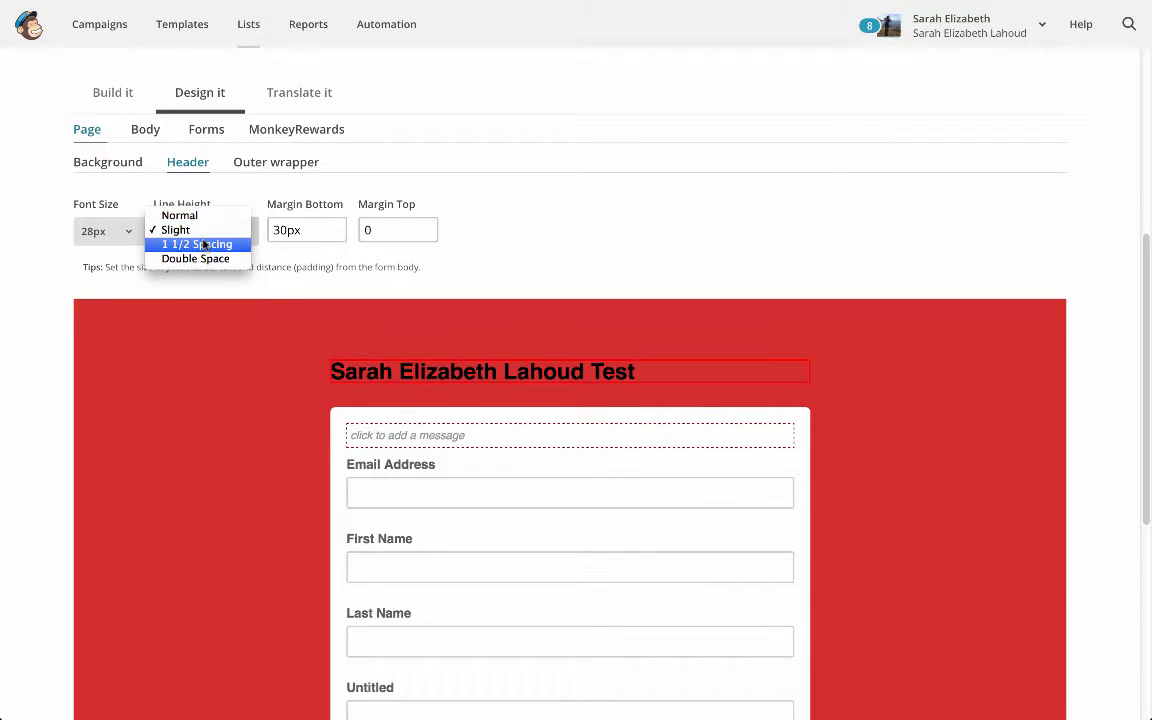
{"action": "left_click", "coordinate": [195, 245]}
{"action": "left_click", "coordinate": [291, 232]}
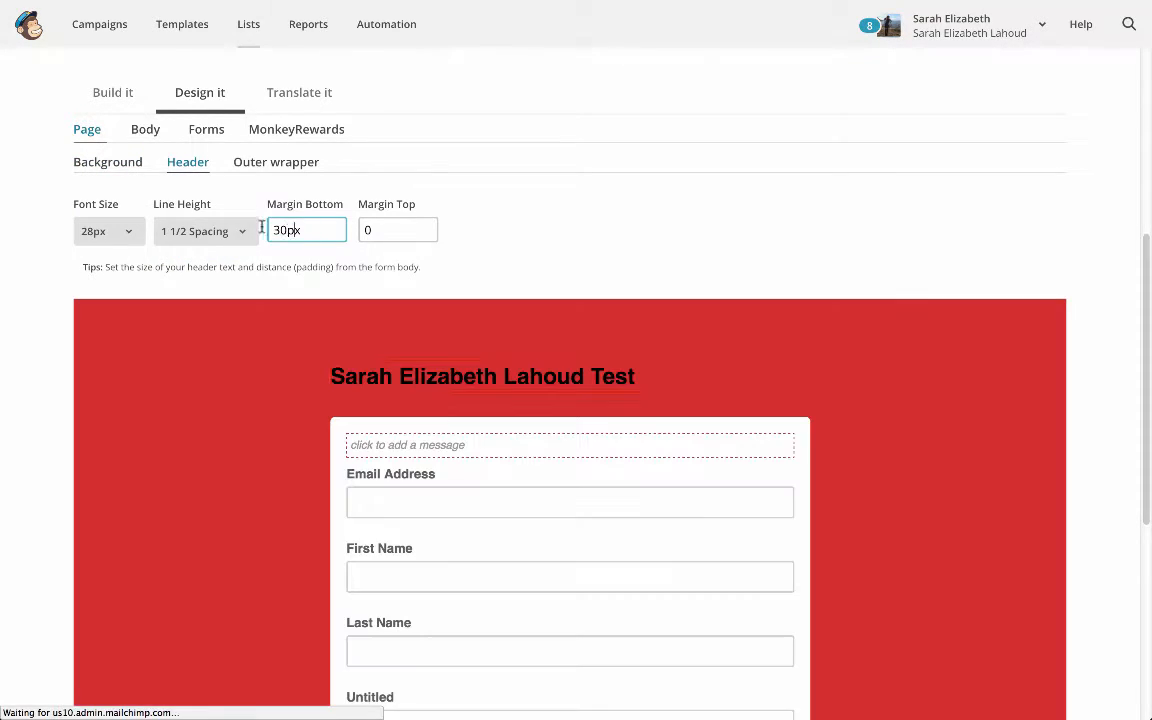
{"action": "left_click_drag", "start_coordinate": [266, 230], "coordinate": [289, 230]}
{"action": "type", "text": "45"}
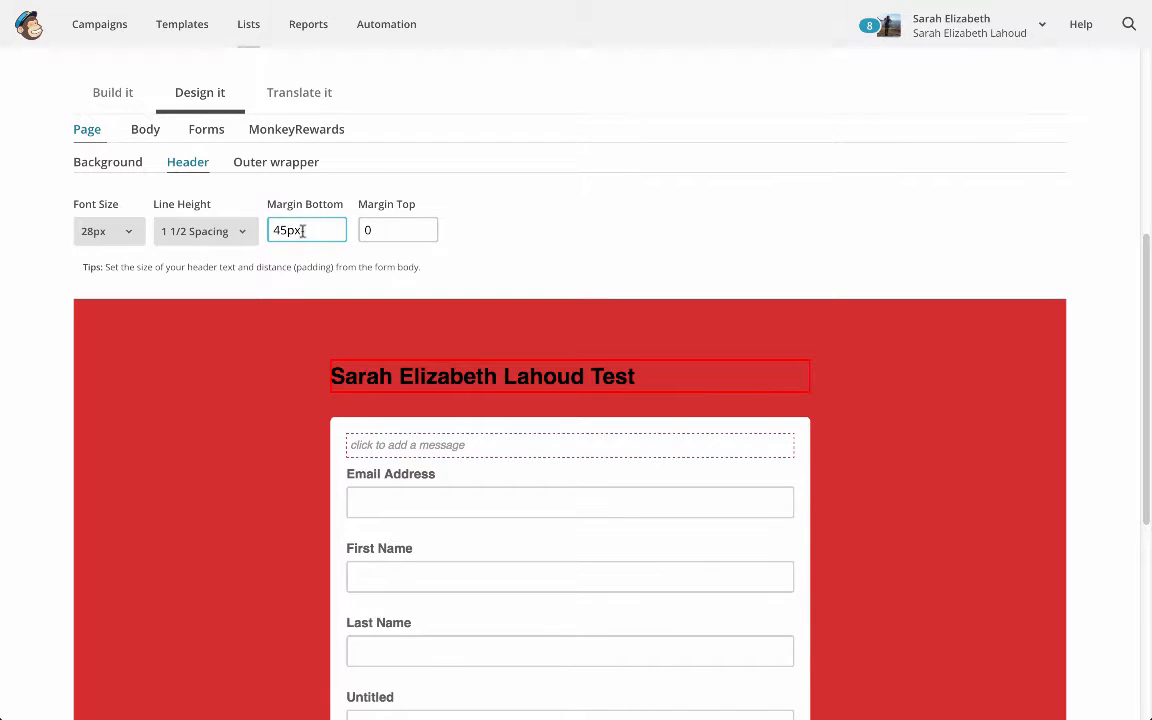
{"action": "left_click", "coordinate": [494, 231]}
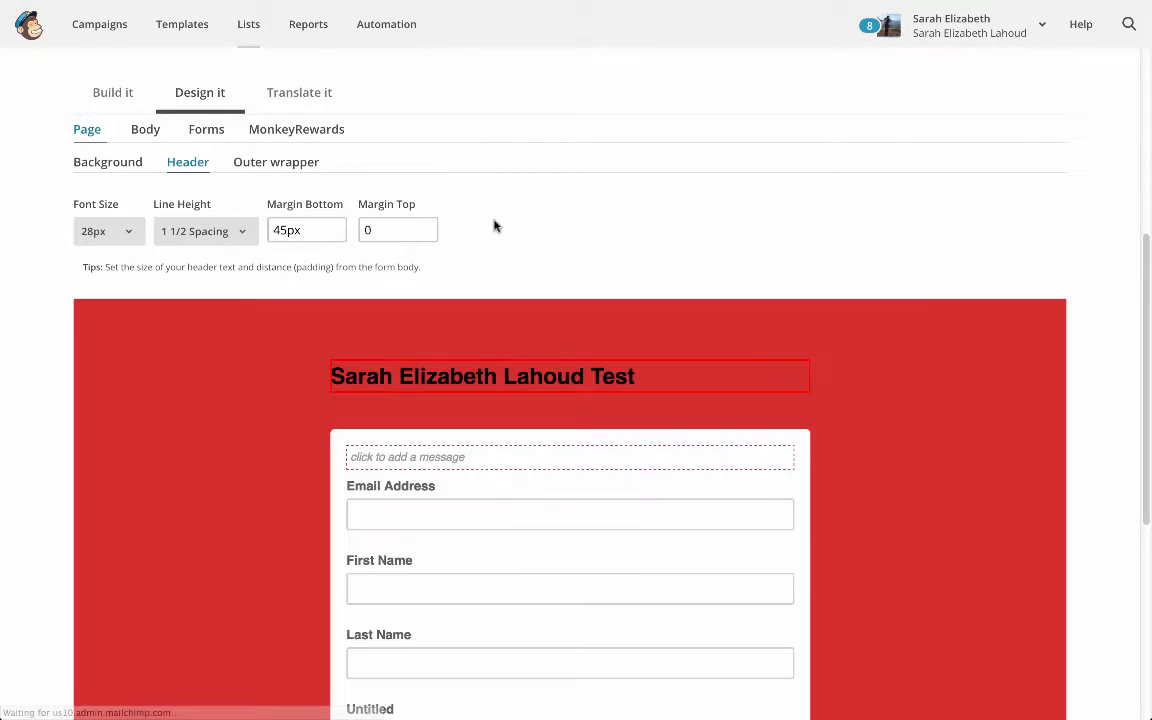
Set the form header's font size to 44px
{"action": "left_click", "coordinate": [314, 230]}
{"action": "left_click", "coordinate": [112, 231]}
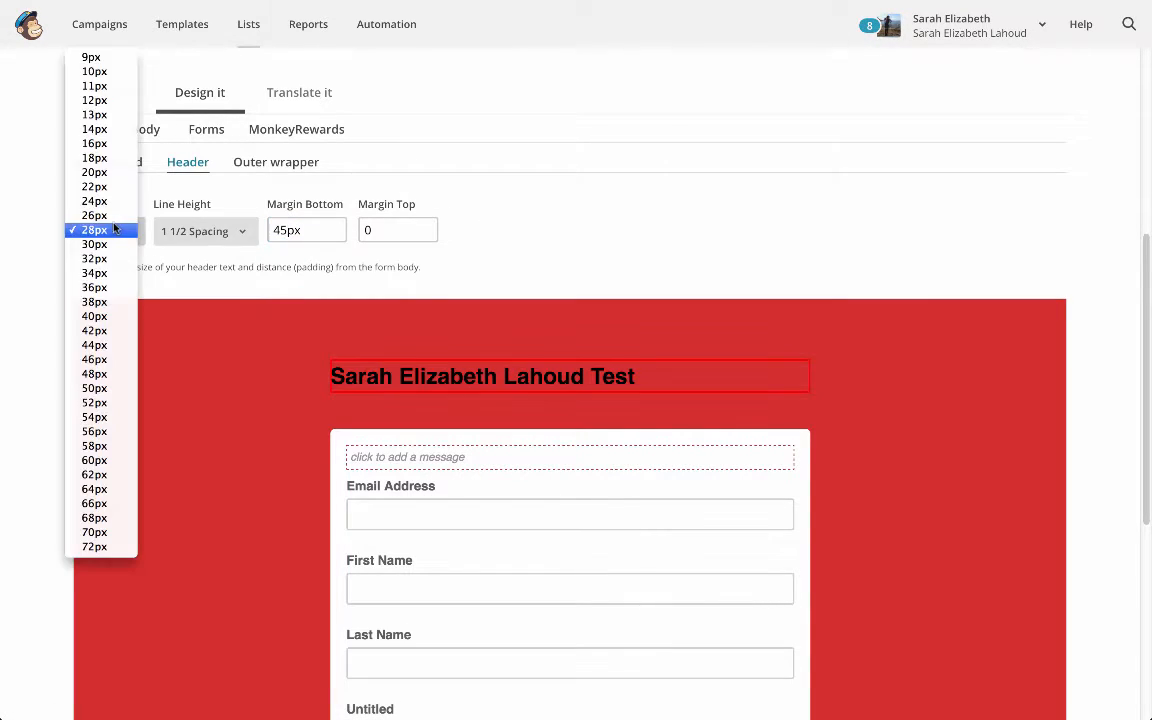
{"action": "left_click", "coordinate": [100, 347]}
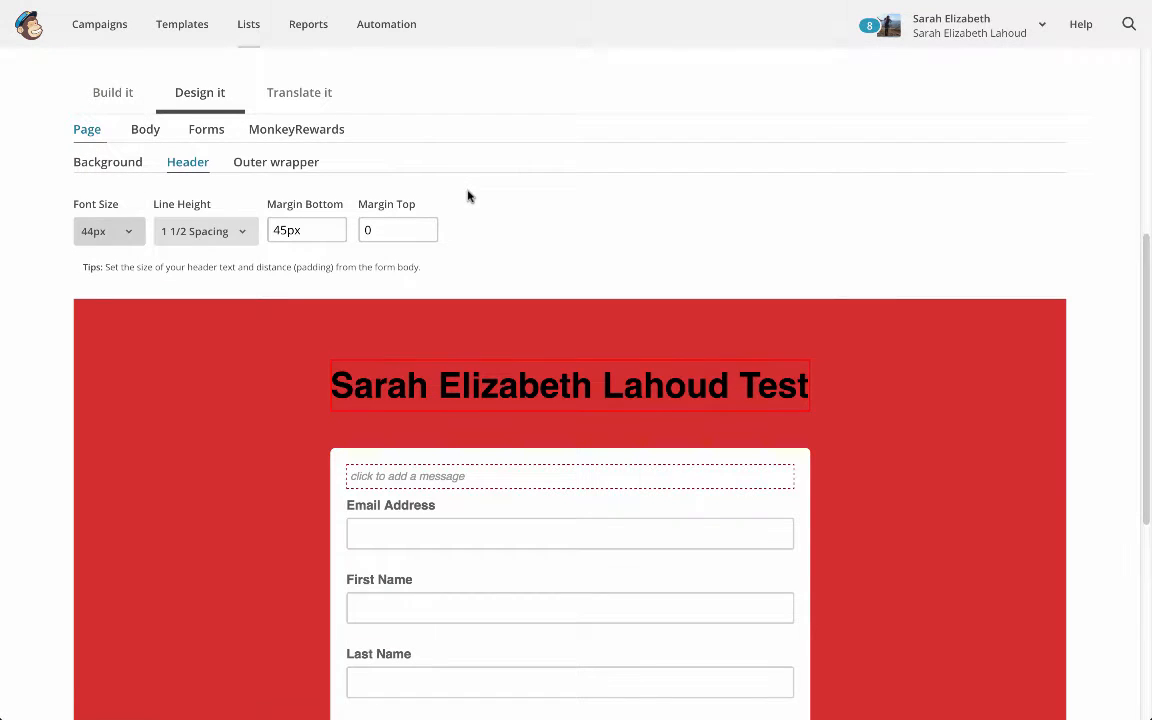
Set the font family of the form body's default text to Georgia
{"action": "left_click", "coordinate": [272, 169]}
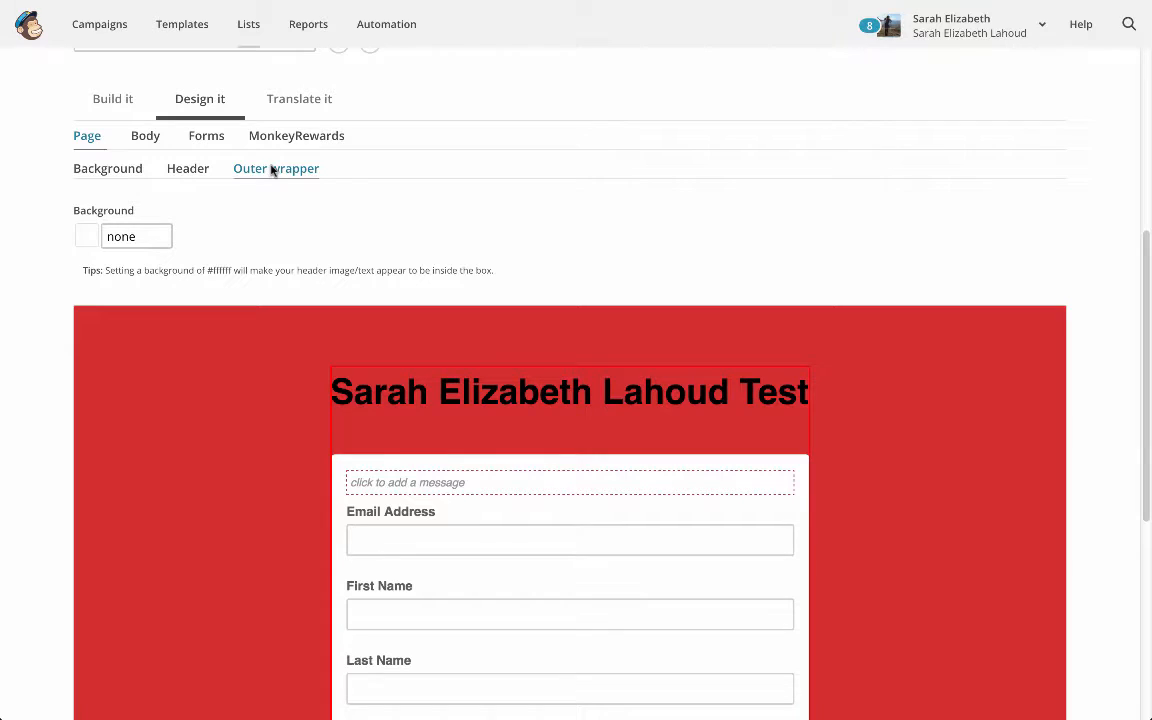
{"action": "left_click", "coordinate": [136, 168]}
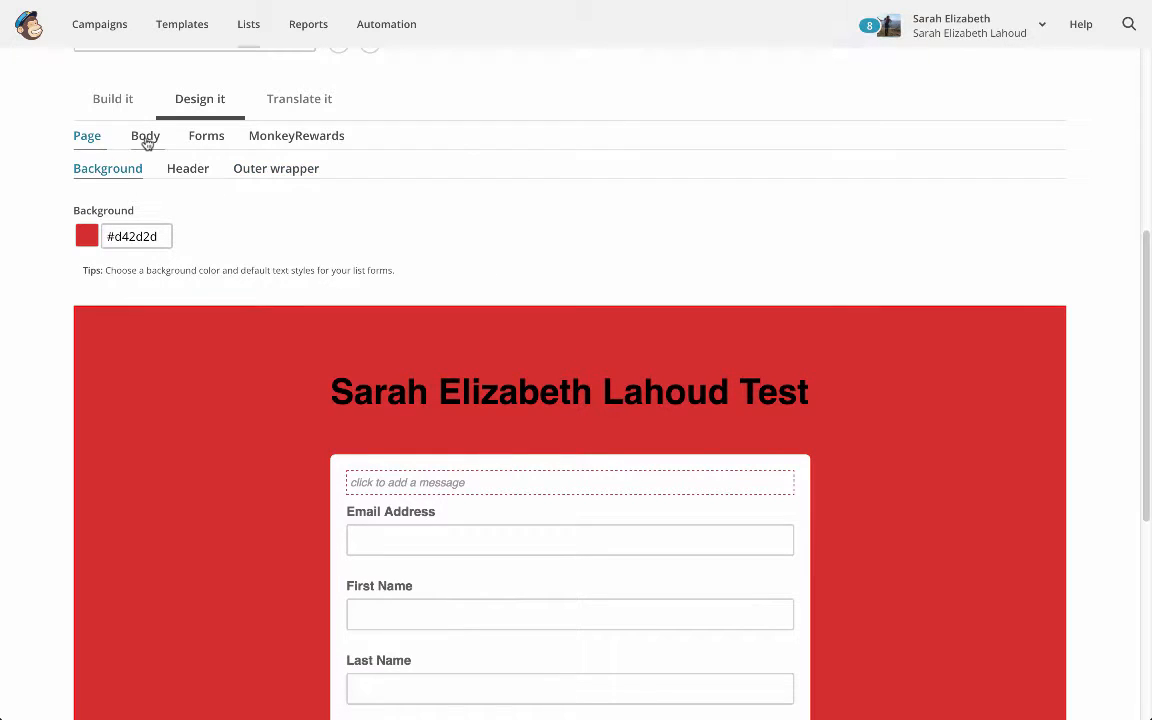
{"action": "left_click", "coordinate": [146, 140]}
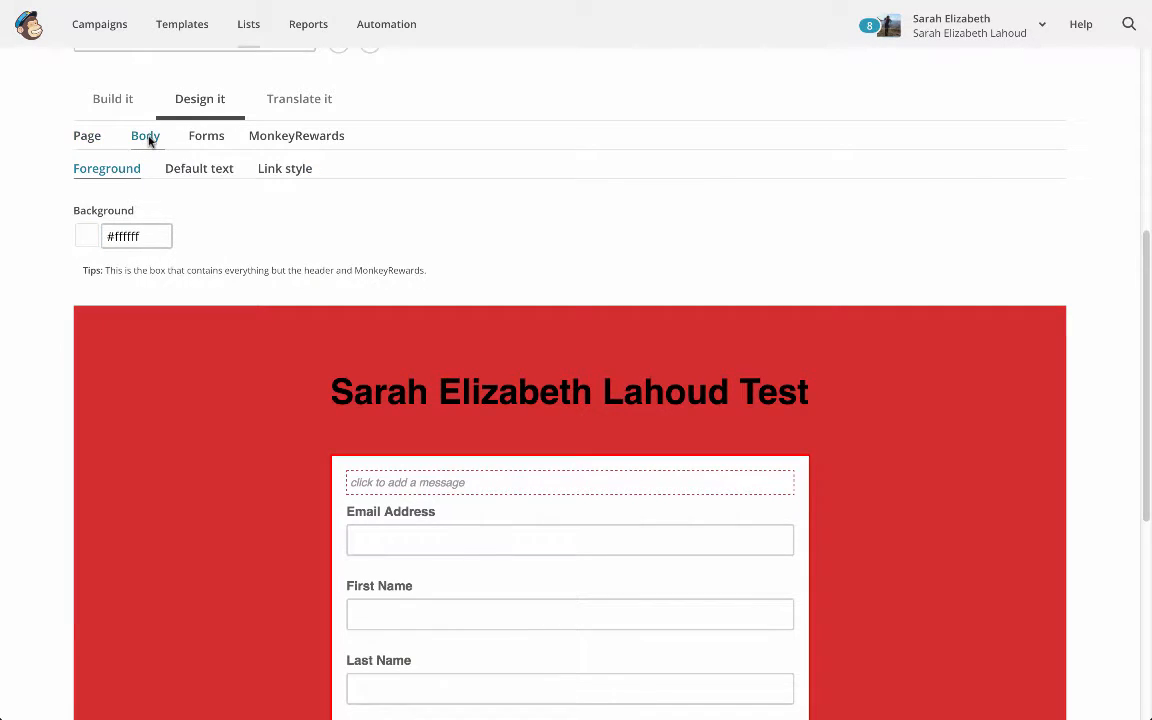
{"action": "left_click", "coordinate": [178, 170]}
{"action": "left_click", "coordinate": [236, 238]}
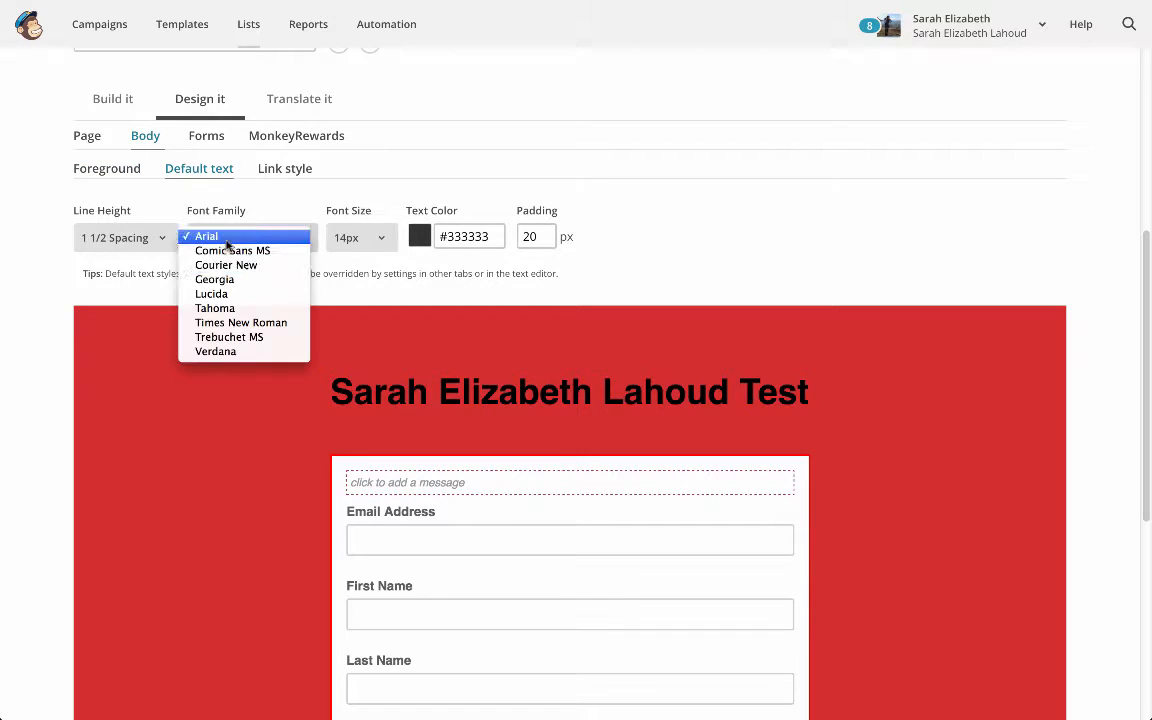
{"action": "left_click", "coordinate": [245, 277]}
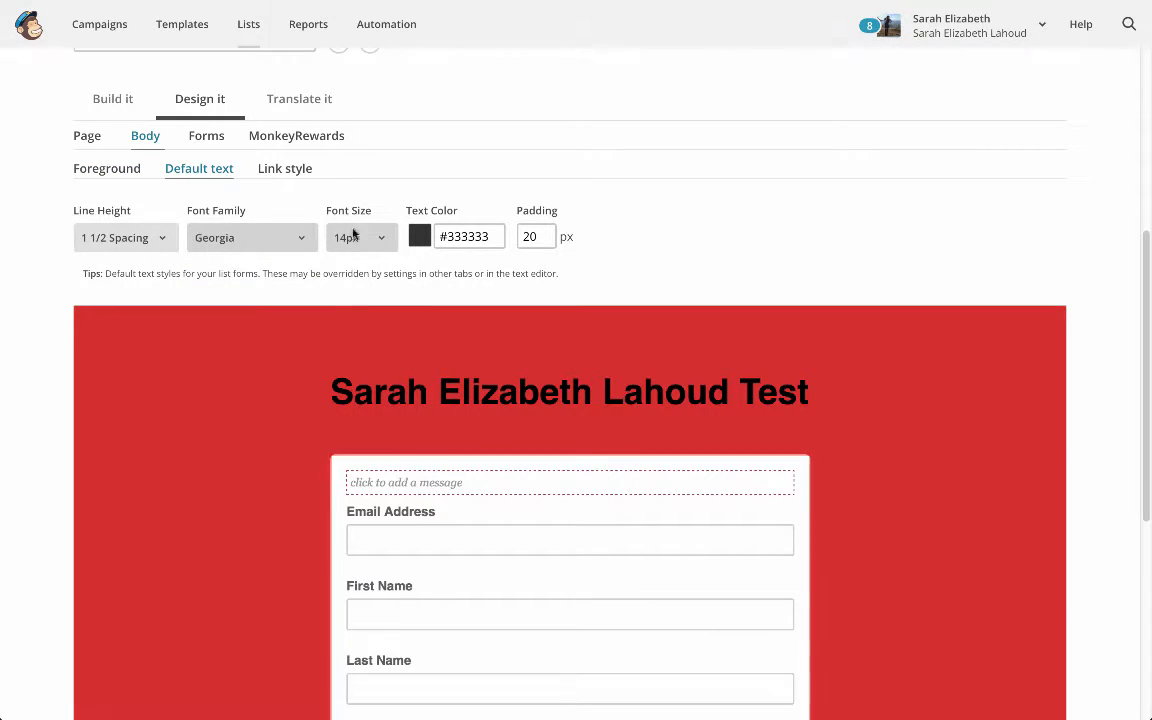
Review the body's link style and the form's button, field label and required asterisk style settings
{"action": "left_click", "coordinate": [272, 170]}
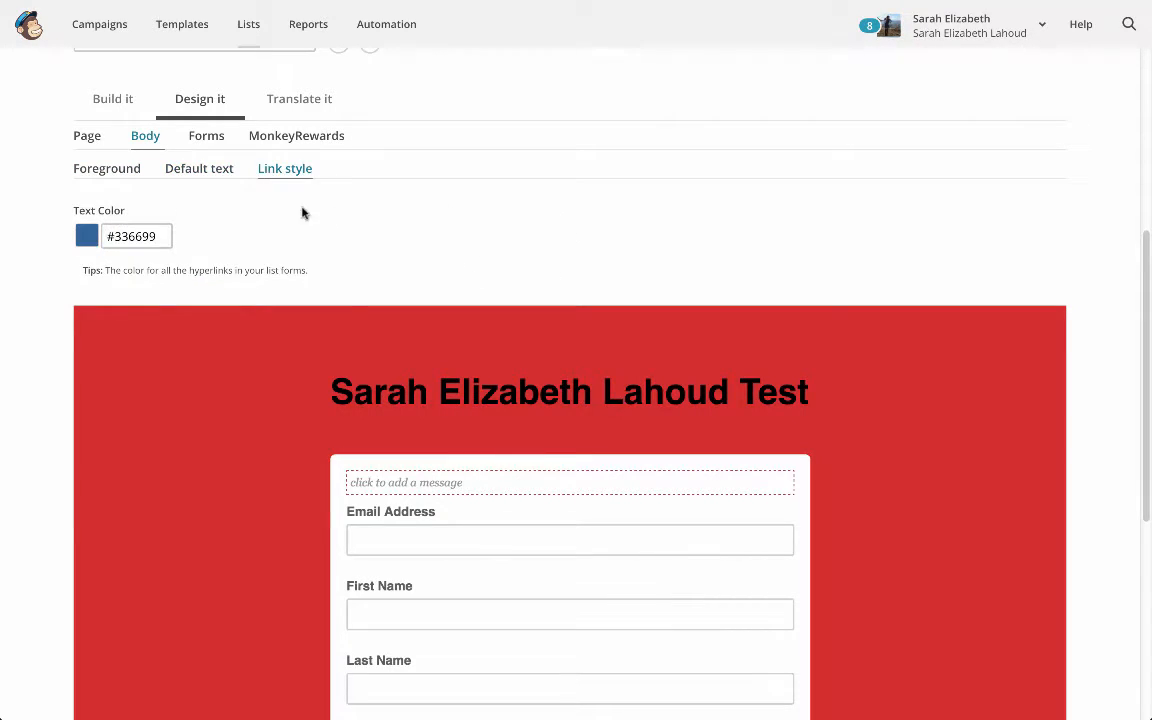
{"action": "left_click", "coordinate": [209, 137]}
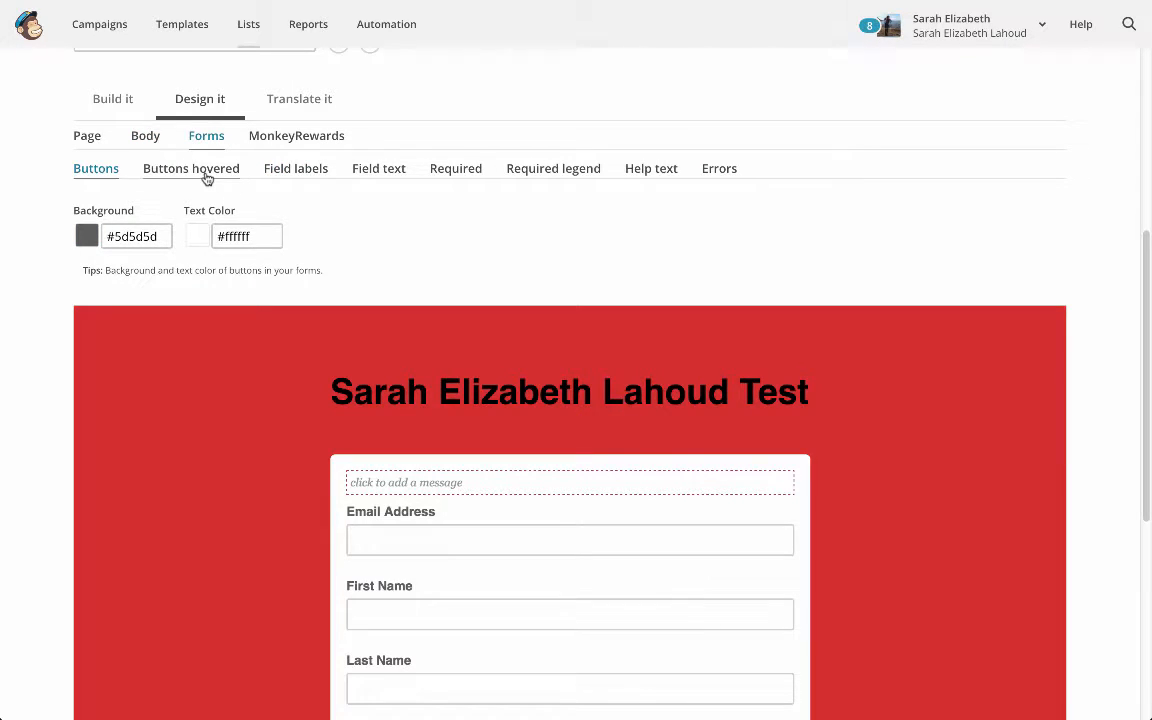
{"action": "scroll", "coordinate": [230, 190], "scroll_direction": "down", "scroll_amount": 5}
{"action": "scroll", "coordinate": [390, 330], "scroll_direction": "up", "scroll_amount": 8}
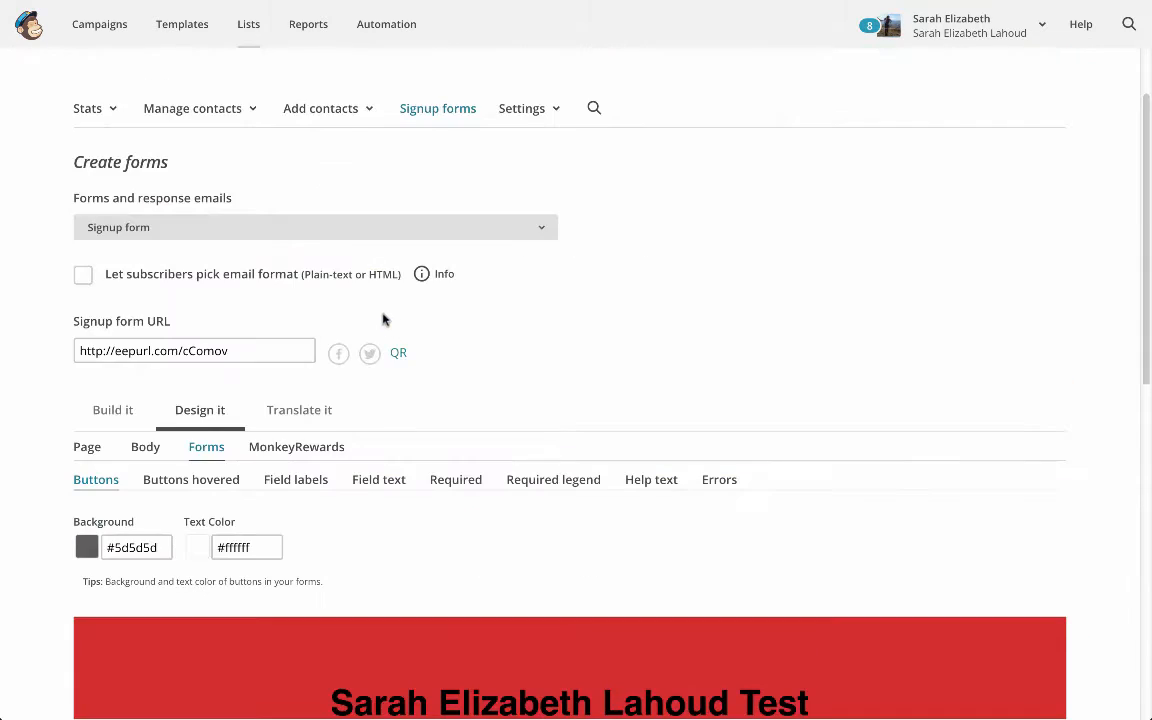
{"action": "scroll", "coordinate": [383, 319], "scroll_direction": "down", "scroll_amount": 3}
{"action": "left_click", "coordinate": [298, 168]}
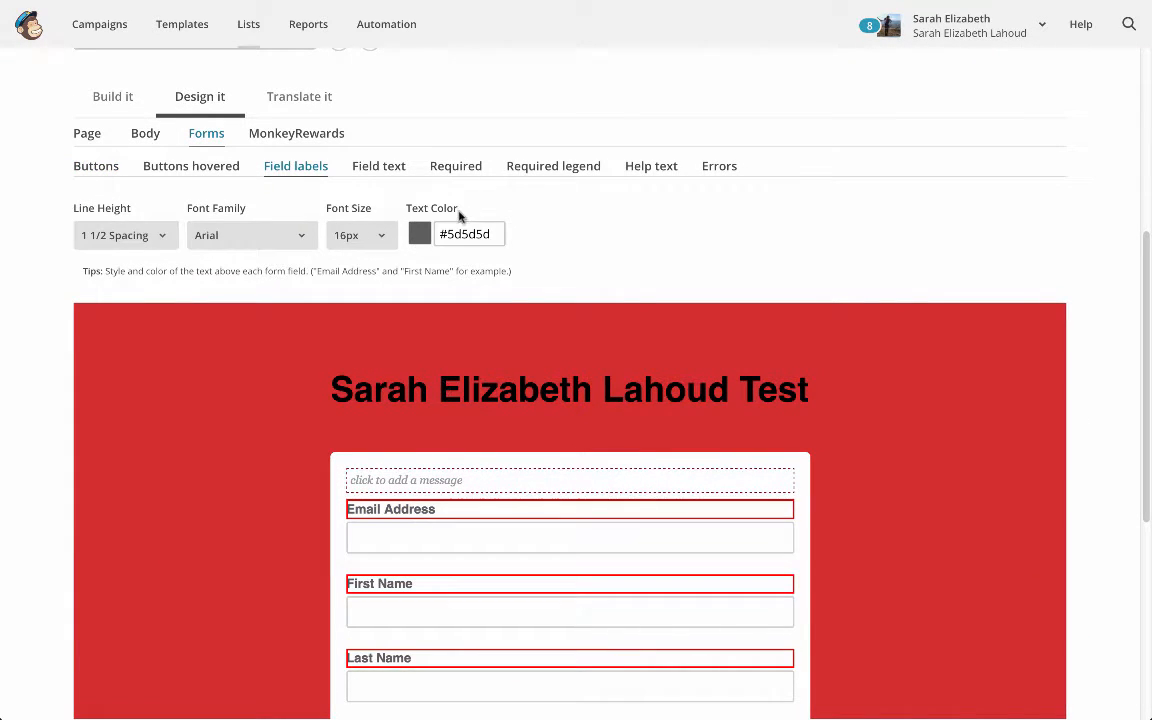
{"action": "left_click", "coordinate": [452, 170]}
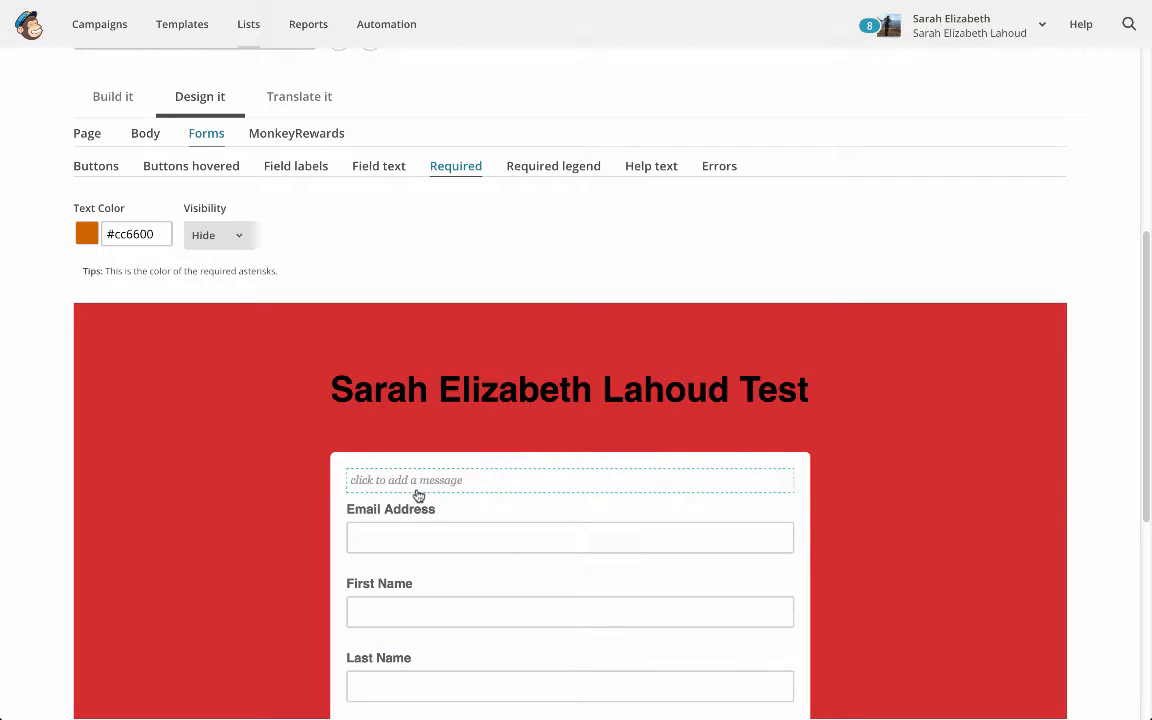
Replace the form's header text with the image giphy (1).01 from the file manager, keeping its 500 × 280 size
{"action": "left_click", "coordinate": [98, 135]}
{"action": "left_click", "coordinate": [204, 172]}
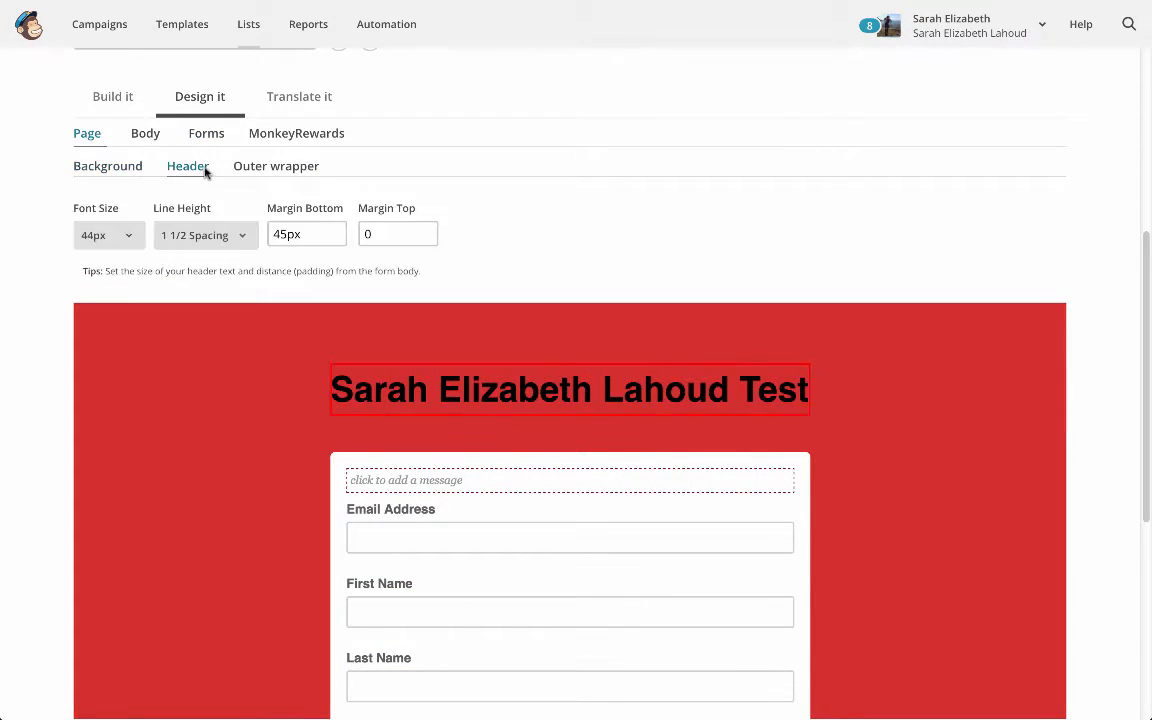
{"action": "mouse_move", "coordinate": [637, 378]}
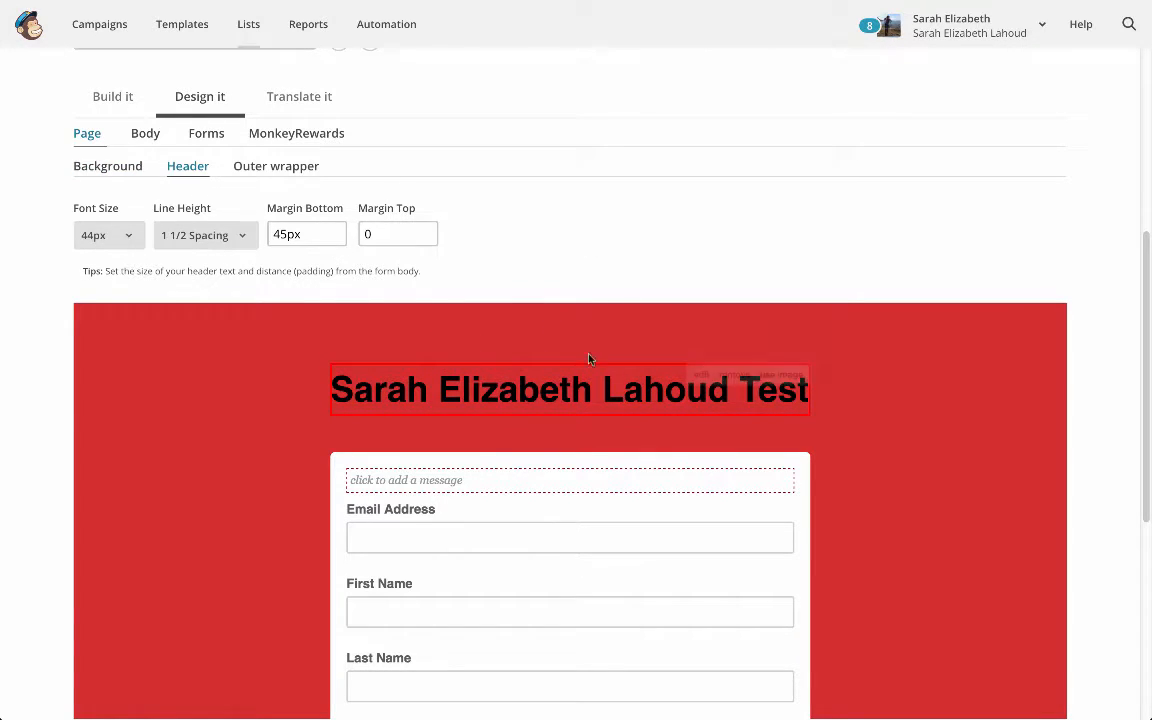
{"action": "left_click", "coordinate": [775, 376]}
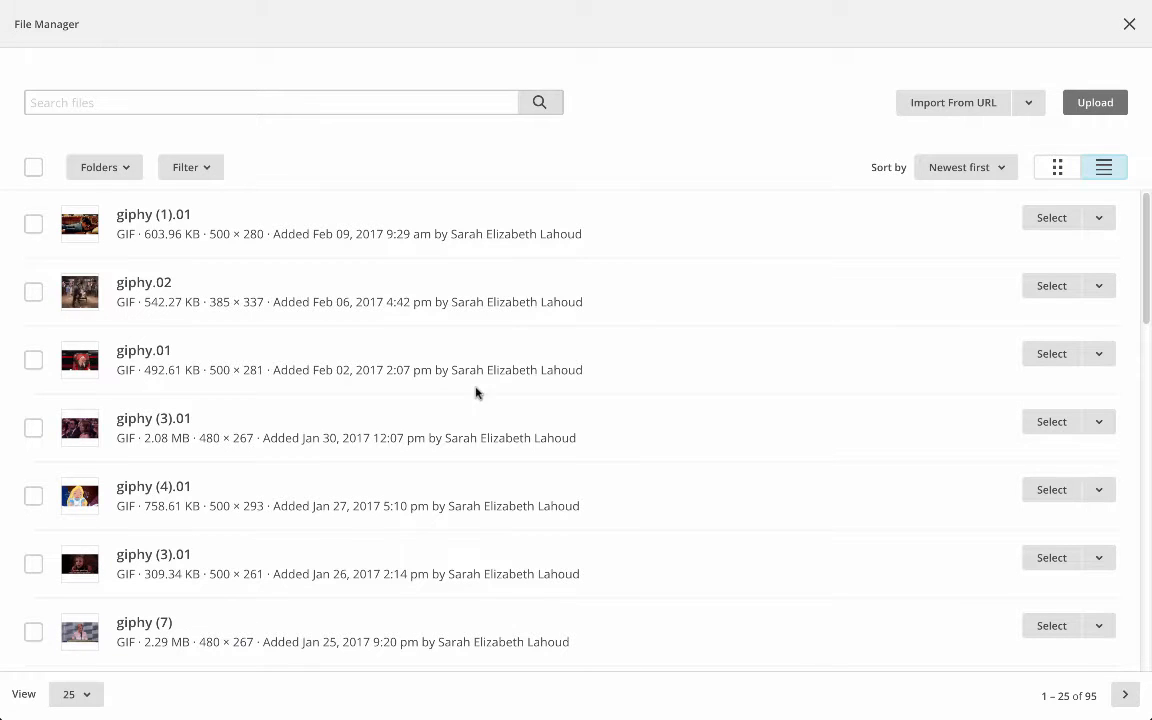
{"action": "left_click", "coordinate": [1052, 218]}
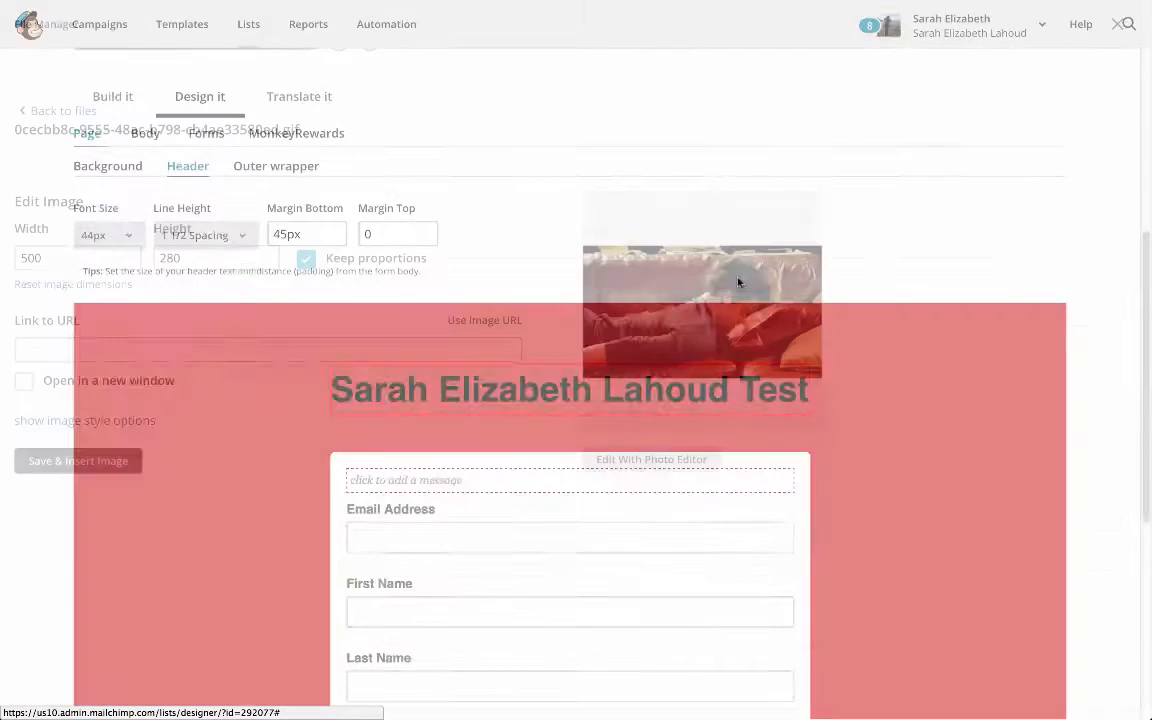
{"action": "left_click", "coordinate": [113, 462]}
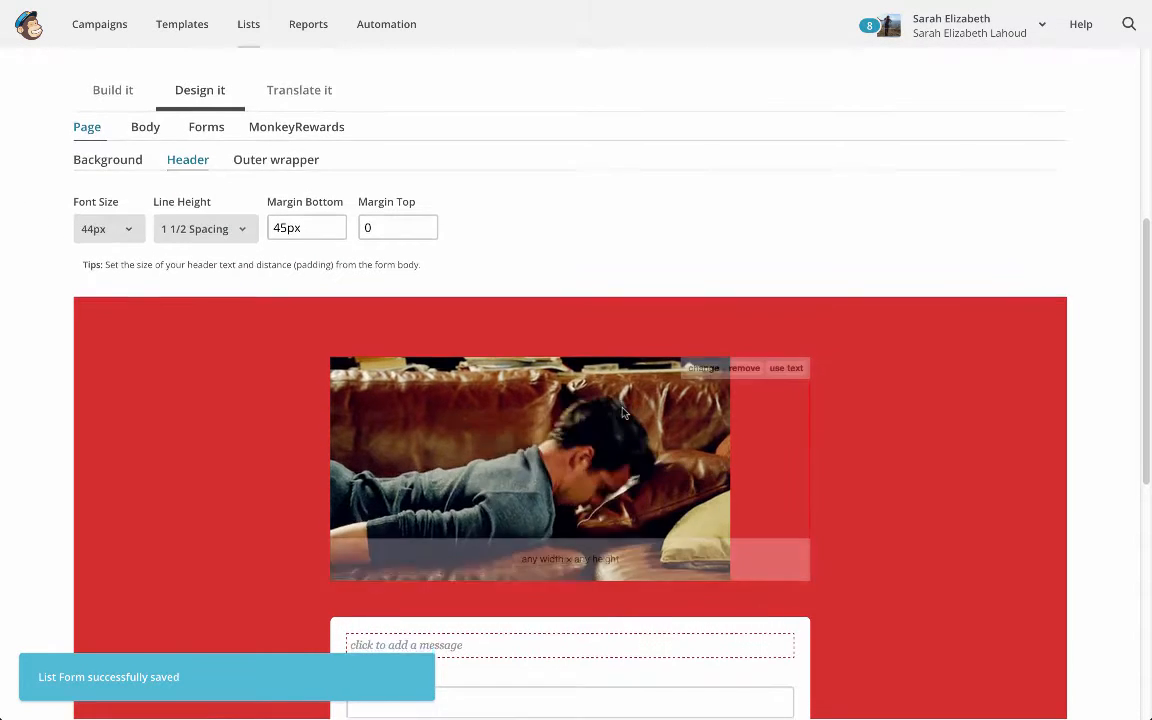
Check the signup form with its header image, and examine the opt-in confirmation email's content and sender fields
{"action": "scroll", "coordinate": [622, 412], "scroll_direction": "down", "scroll_amount": 2}
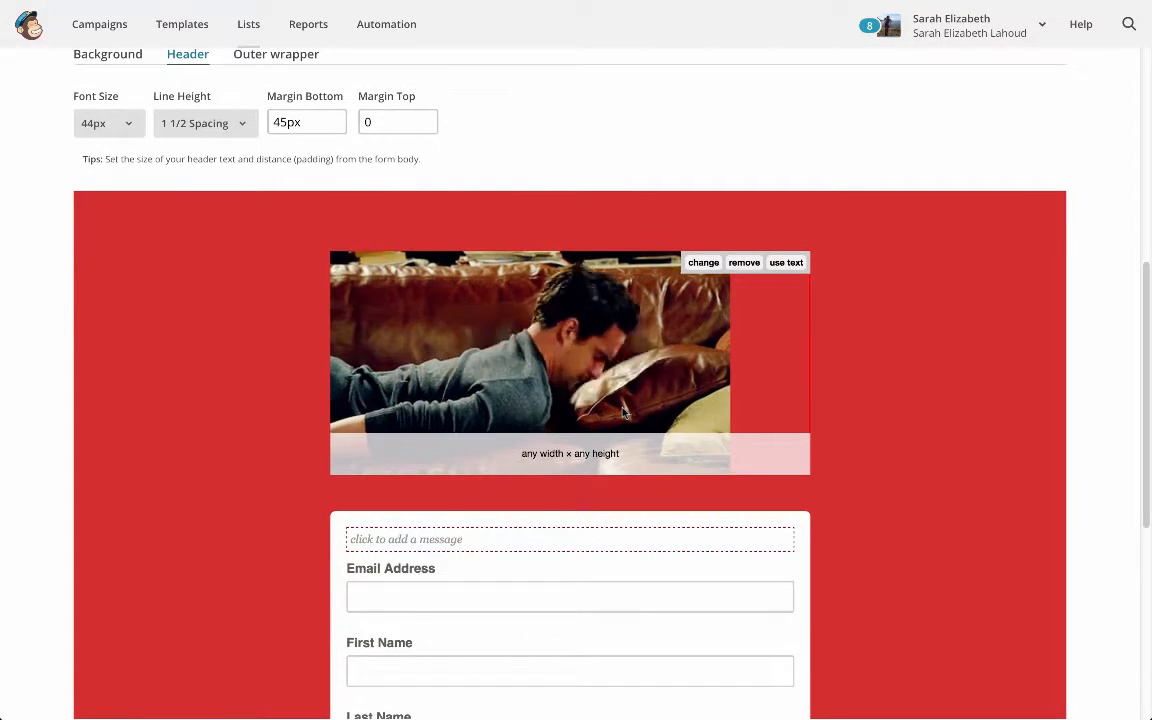
{"action": "scroll", "coordinate": [622, 412], "scroll_direction": "up", "scroll_amount": 4}
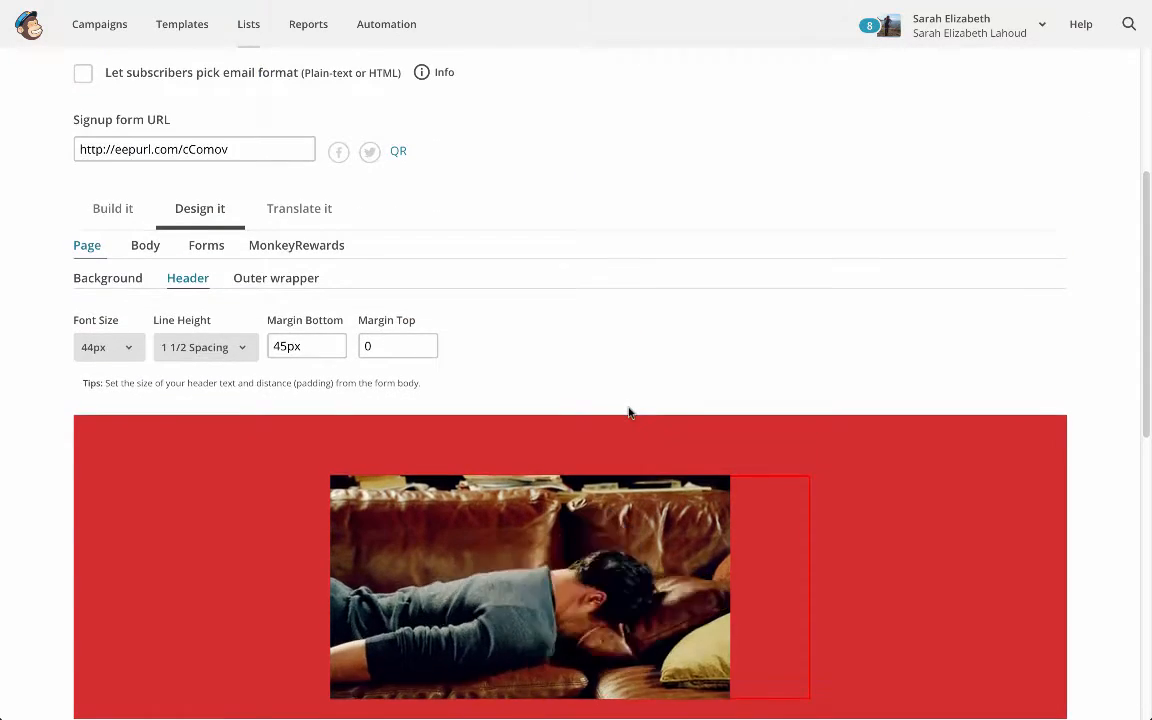
{"action": "scroll", "coordinate": [630, 406], "scroll_direction": "up", "scroll_amount": 1}
{"action": "scroll", "coordinate": [536, 458], "scroll_direction": "down", "scroll_amount": 5}
{"action": "scroll", "coordinate": [442, 478], "scroll_direction": "down", "scroll_amount": 2}
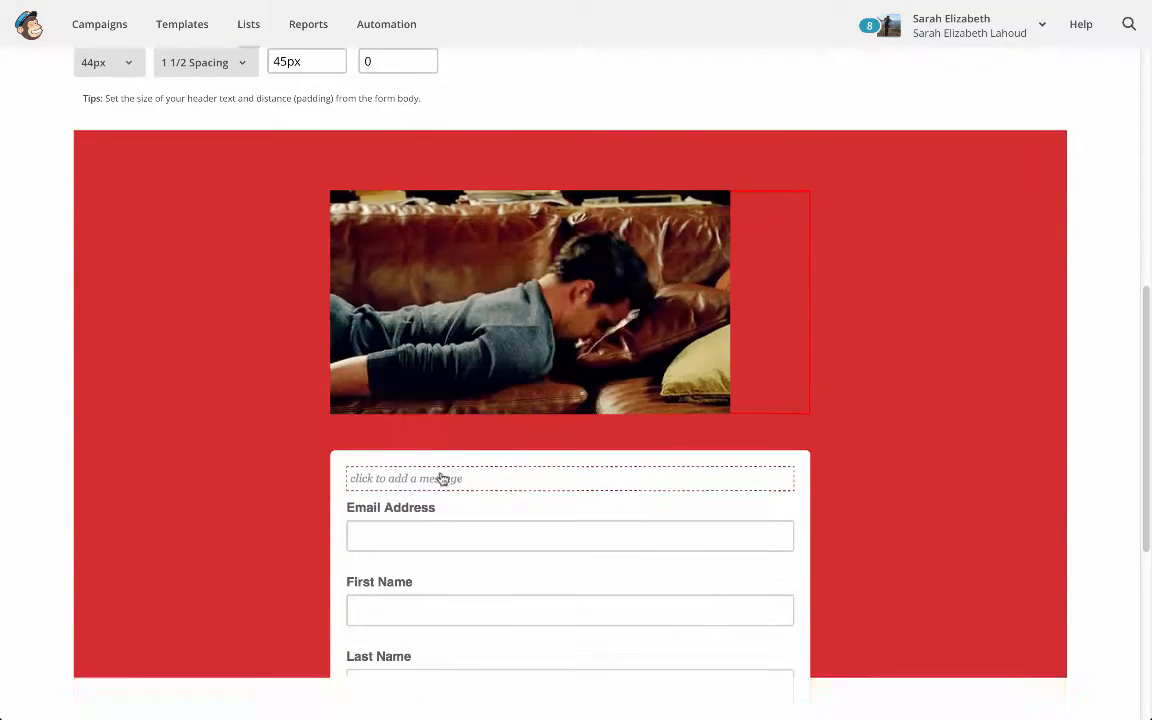
{"action": "scroll", "coordinate": [450, 470], "scroll_direction": "up", "scroll_amount": 3}
{"action": "scroll", "coordinate": [455, 468], "scroll_direction": "up", "scroll_amount": 7}
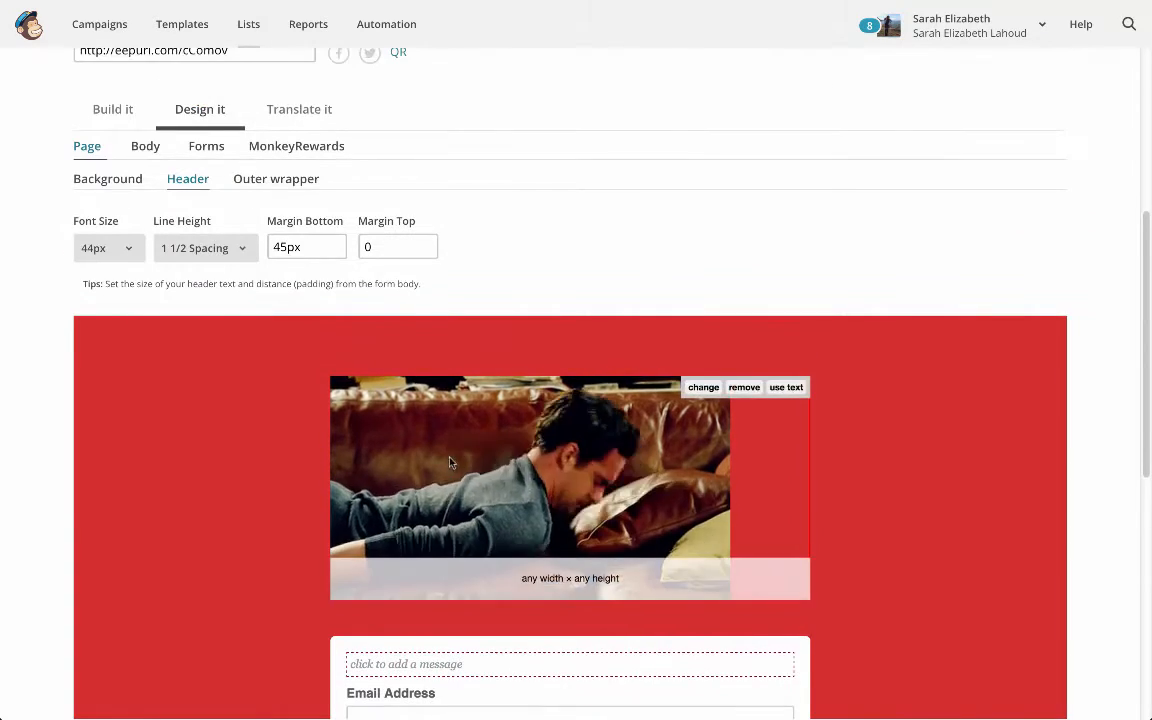
{"action": "left_click", "coordinate": [335, 289]}
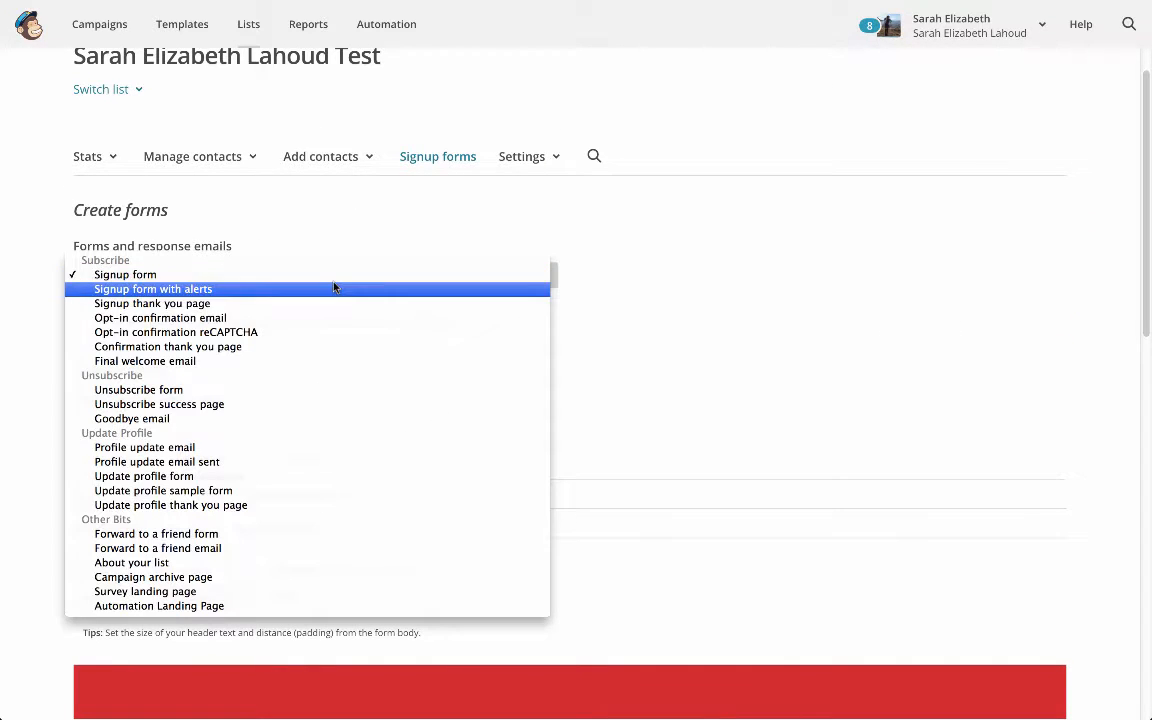
{"action": "left_click", "coordinate": [331, 321]}
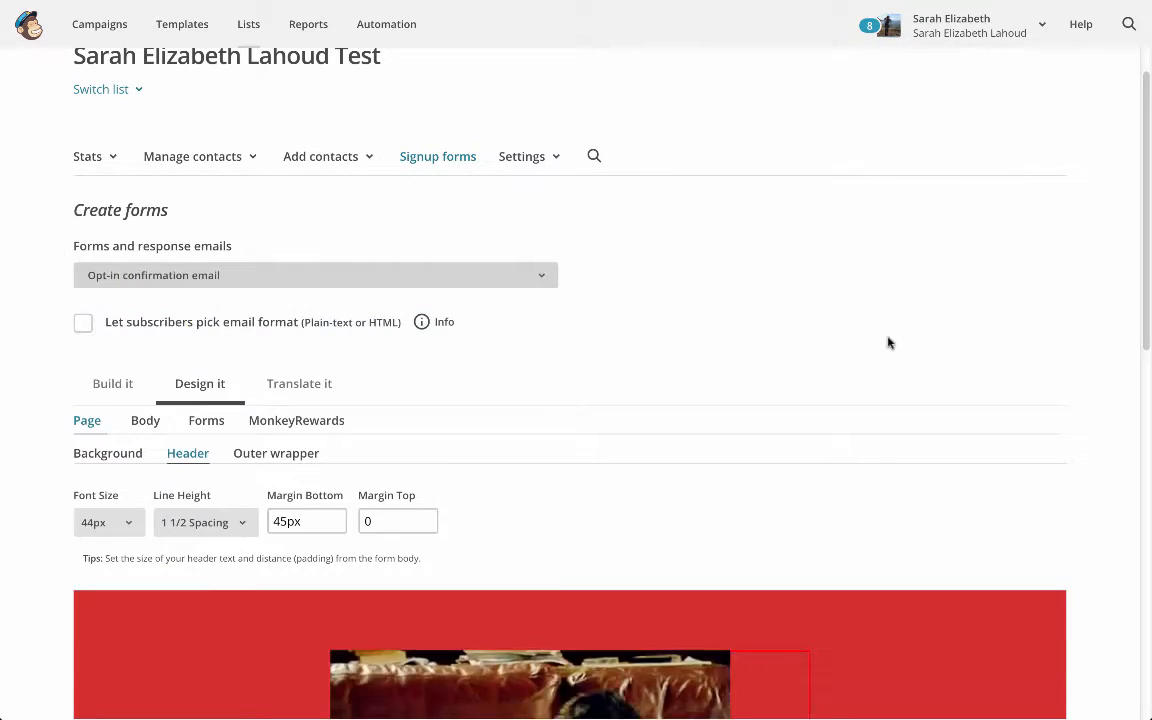
{"action": "scroll", "coordinate": [825, 319], "scroll_direction": "down", "scroll_amount": 10}
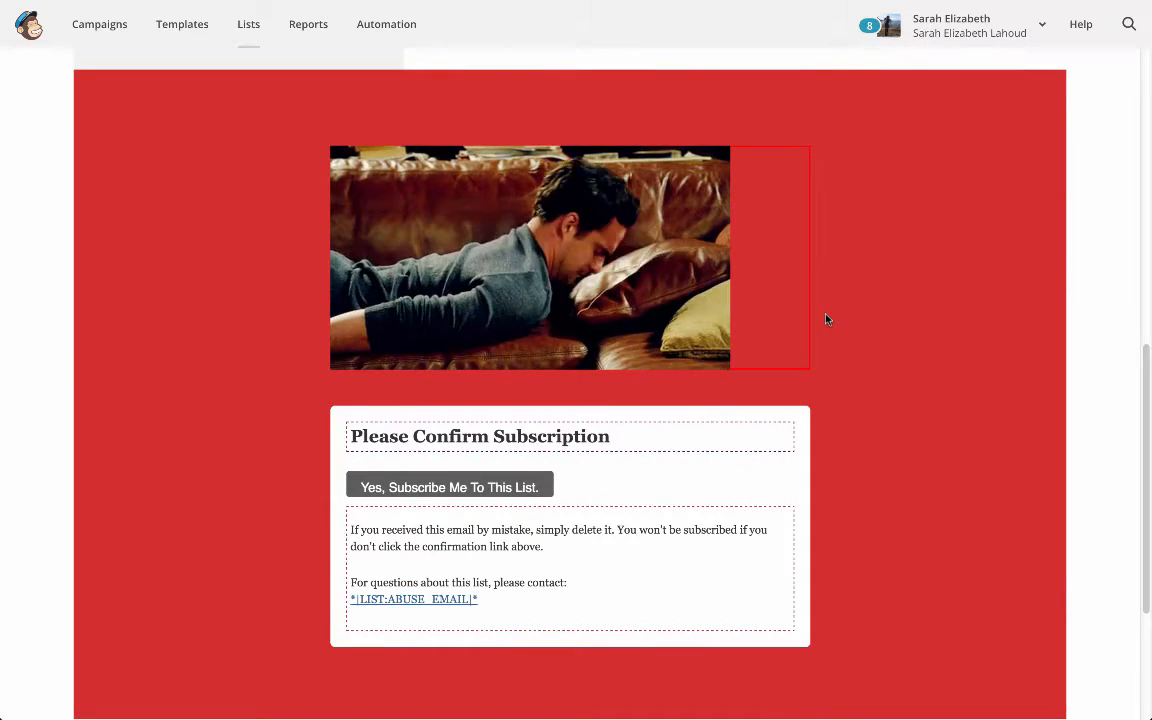
{"action": "scroll", "coordinate": [825, 319], "scroll_direction": "up", "scroll_amount": 8}
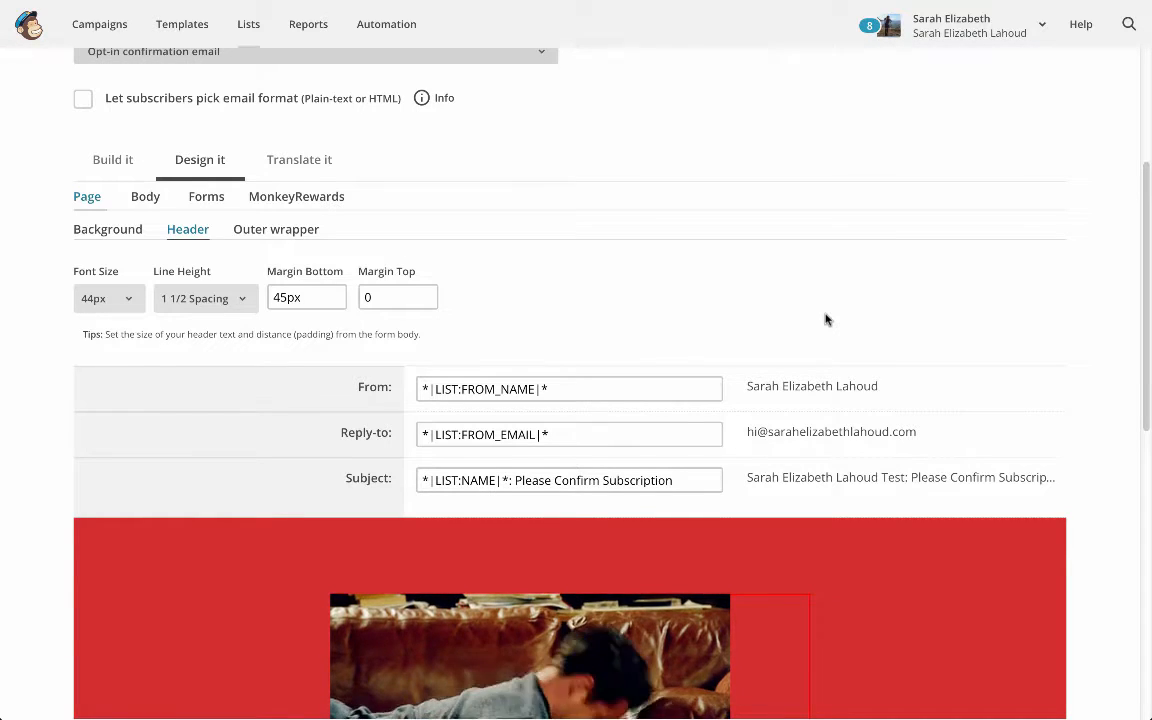
Switch to the final welcome email and enable sending it to subscribers
{"action": "scroll", "coordinate": [825, 319], "scroll_direction": "up", "scroll_amount": 1}
{"action": "left_click", "coordinate": [518, 132]}
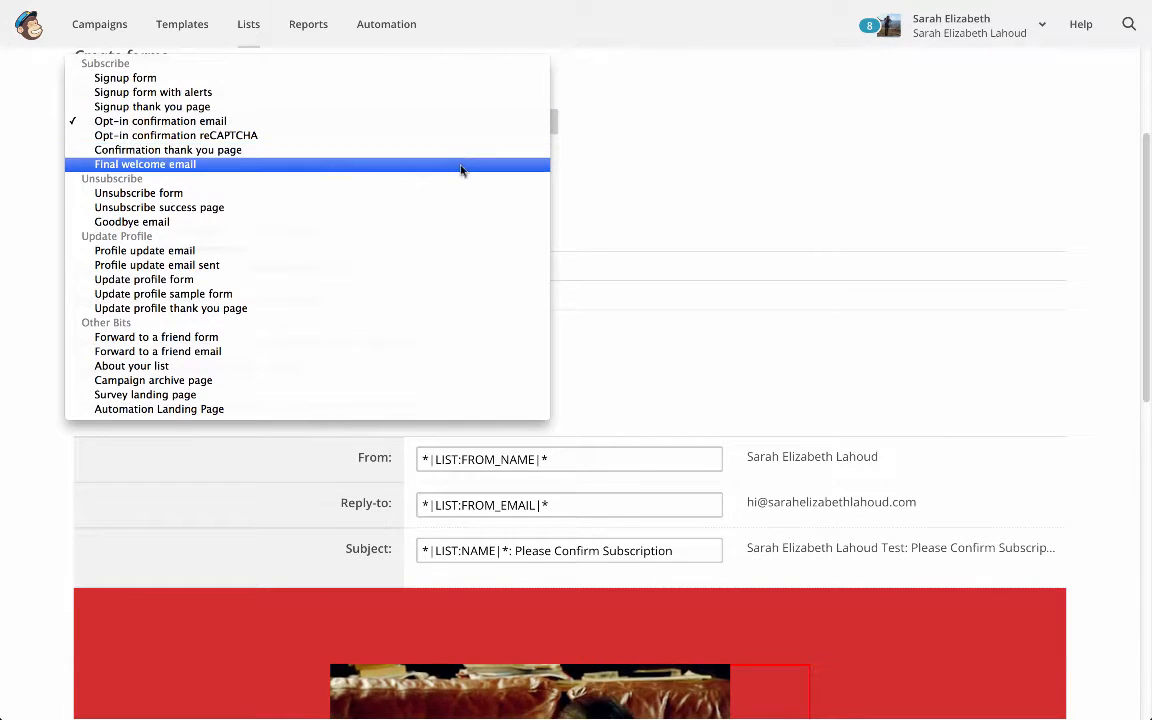
{"action": "left_click", "coordinate": [461, 166]}
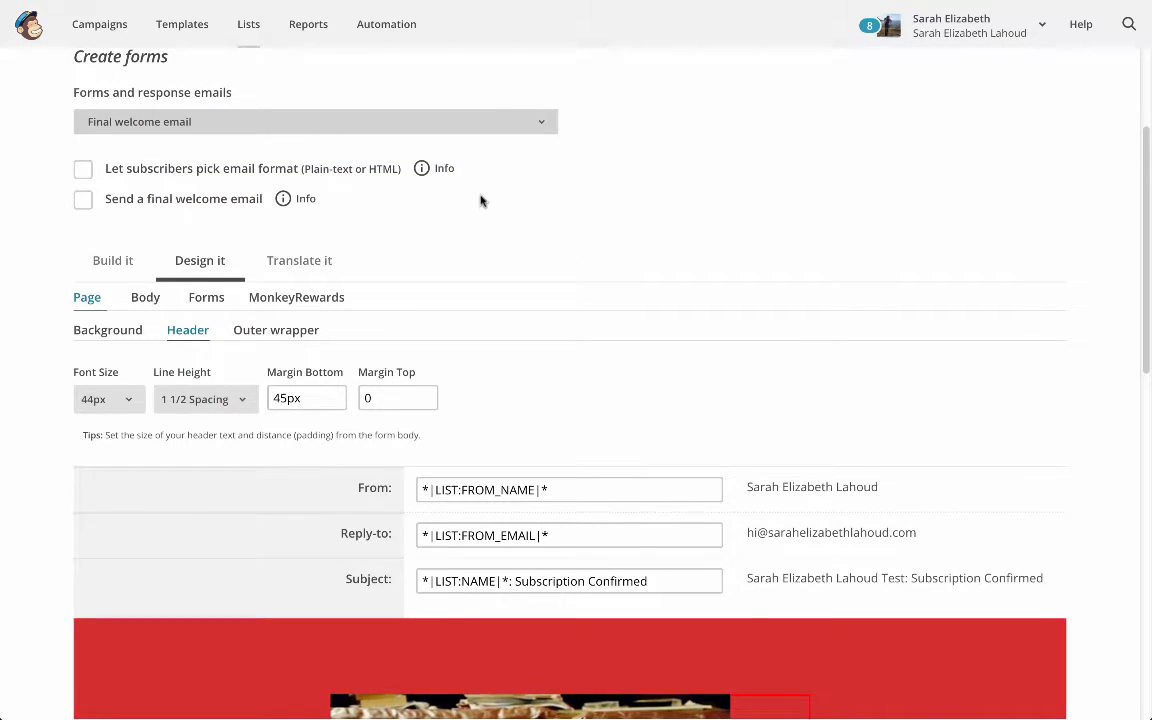
{"action": "left_click", "coordinate": [83, 203]}
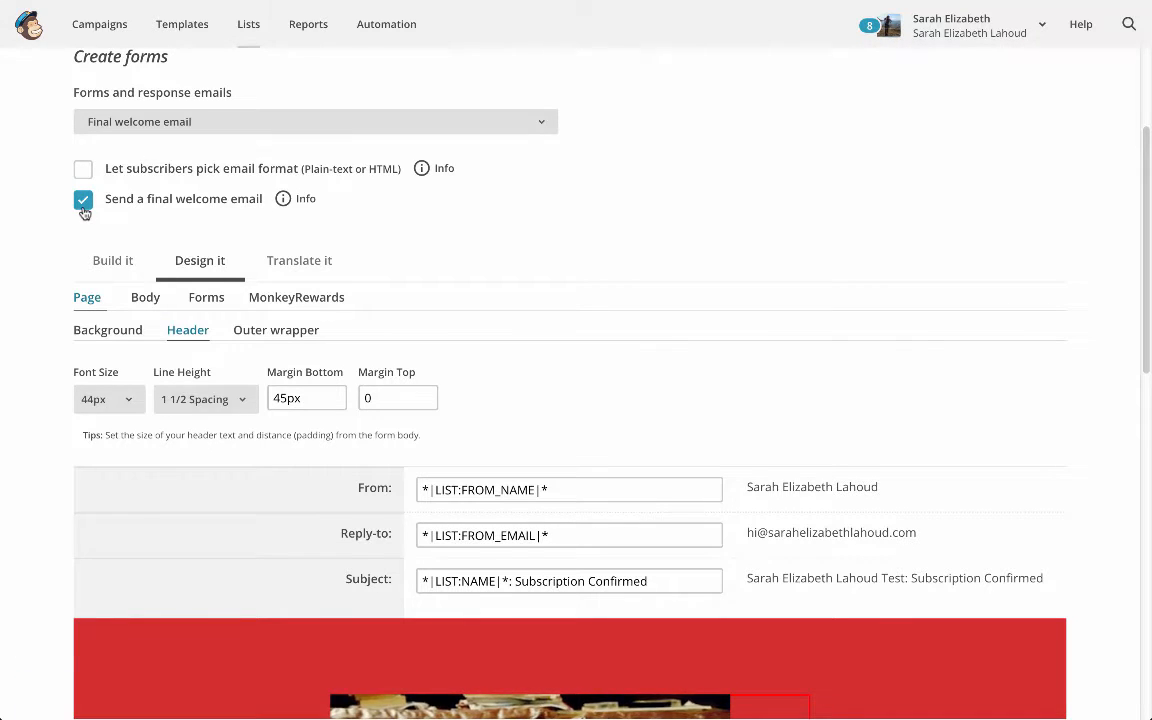
Below the welcome email's confirmation text, add "Yay so glad that you're here. Here's the link to my list of epic resources for building your business."
{"action": "scroll", "coordinate": [88, 212], "scroll_direction": "down", "scroll_amount": 5}
{"action": "scroll", "coordinate": [91, 211], "scroll_direction": "down", "scroll_amount": 1}
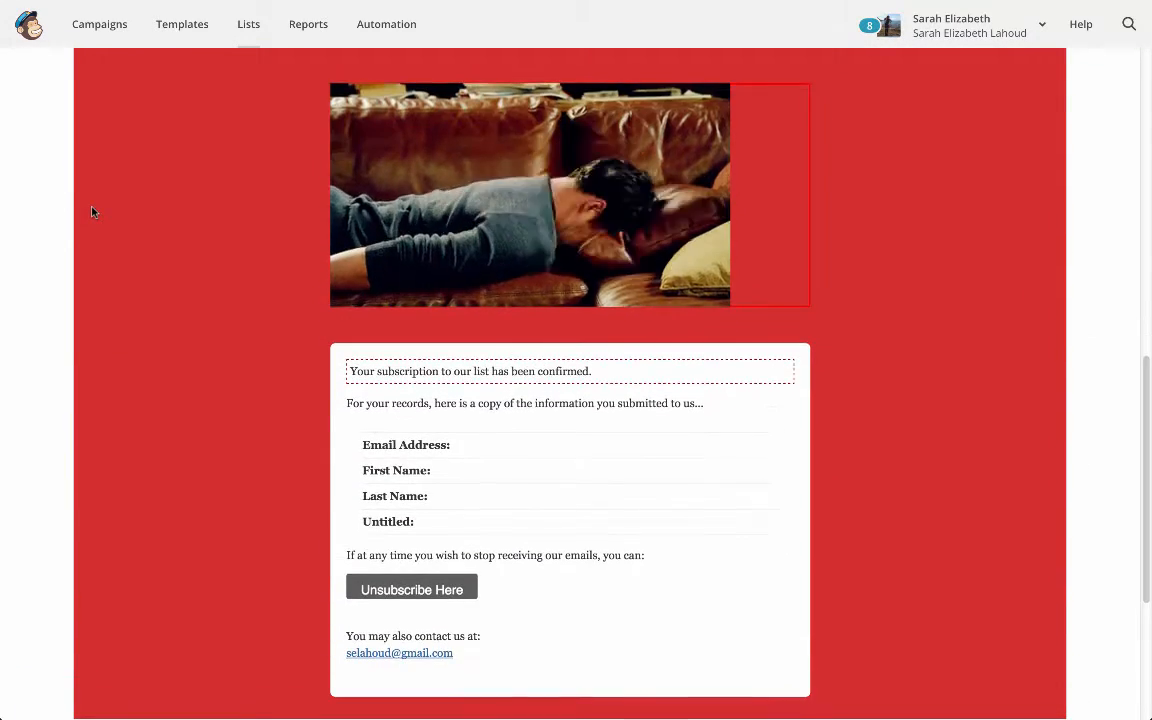
{"action": "scroll", "coordinate": [91, 211], "scroll_direction": "up", "scroll_amount": 7}
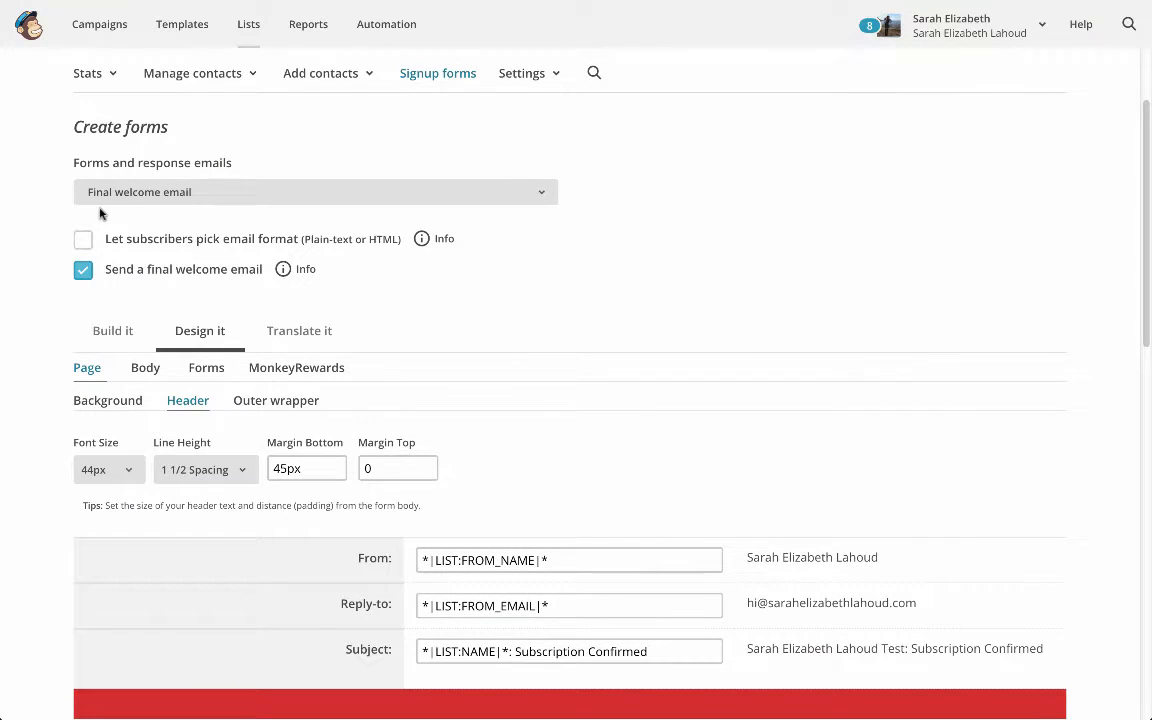
{"action": "scroll", "coordinate": [100, 212], "scroll_direction": "down", "scroll_amount": 2}
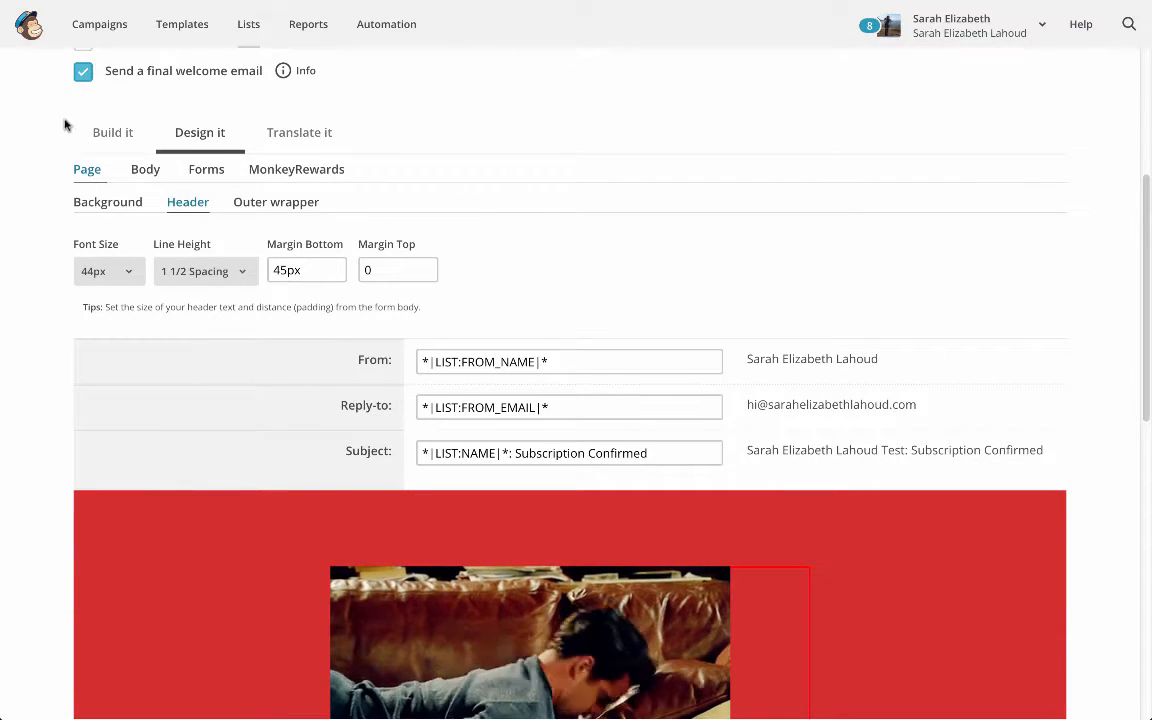
{"action": "scroll", "coordinate": [116, 193], "scroll_direction": "down", "scroll_amount": 4}
{"action": "left_click", "coordinate": [633, 417]}
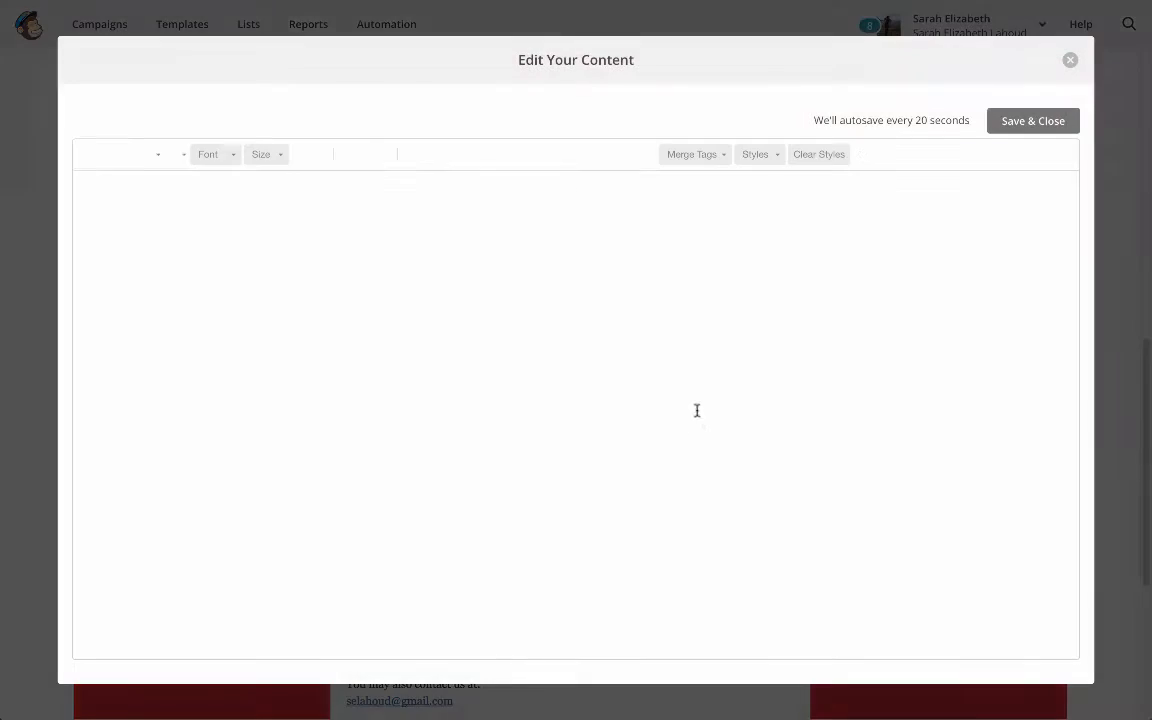
{"action": "left_click", "coordinate": [385, 204]}
{"action": "key", "text": "Return"}
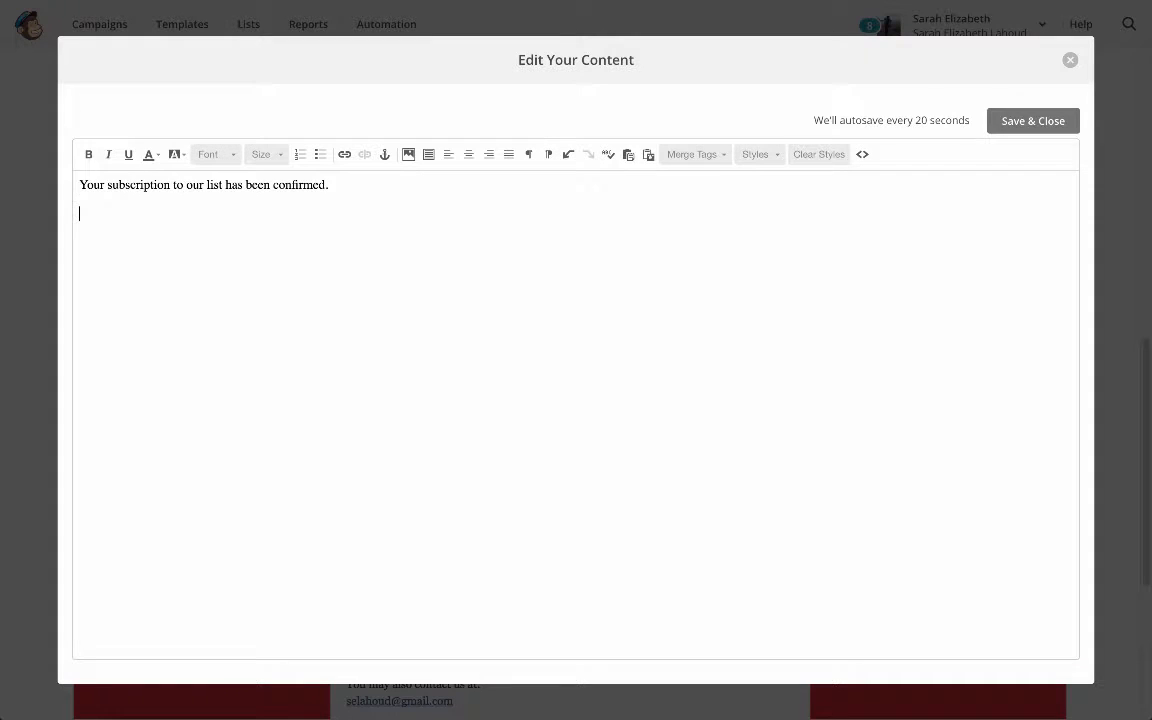
{"action": "type", "text": "Yay so glad that you"}
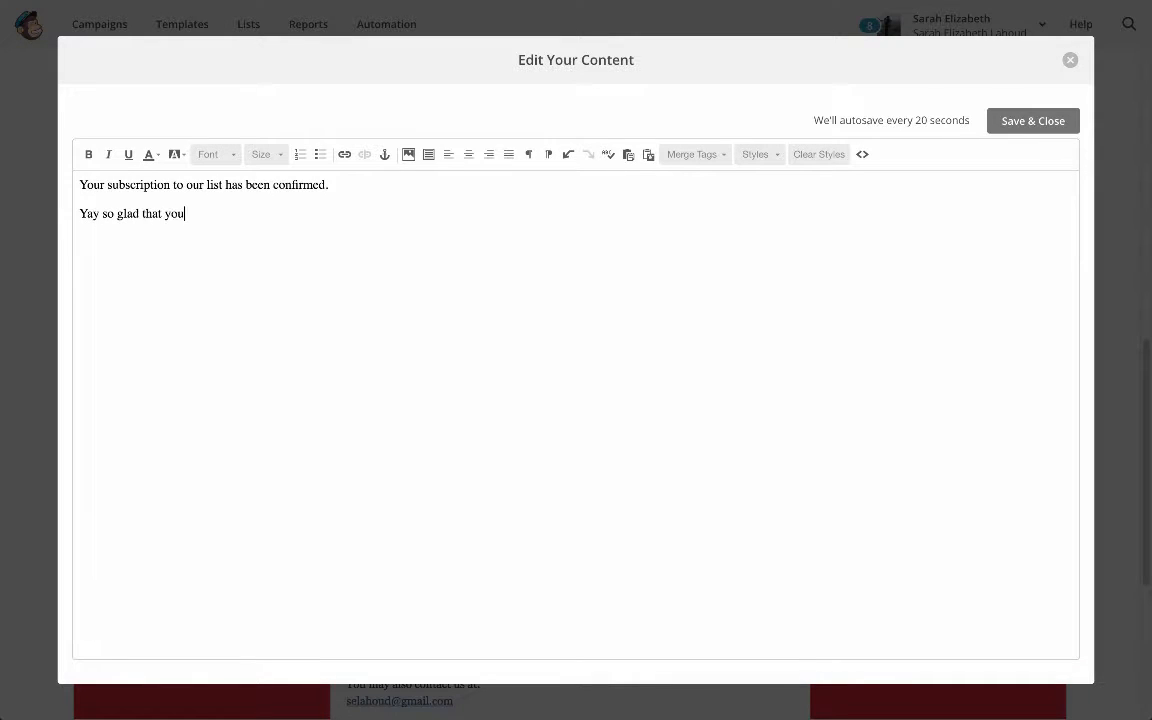
{"action": "type", "text": "'re here. Here's the link to my list of e"}
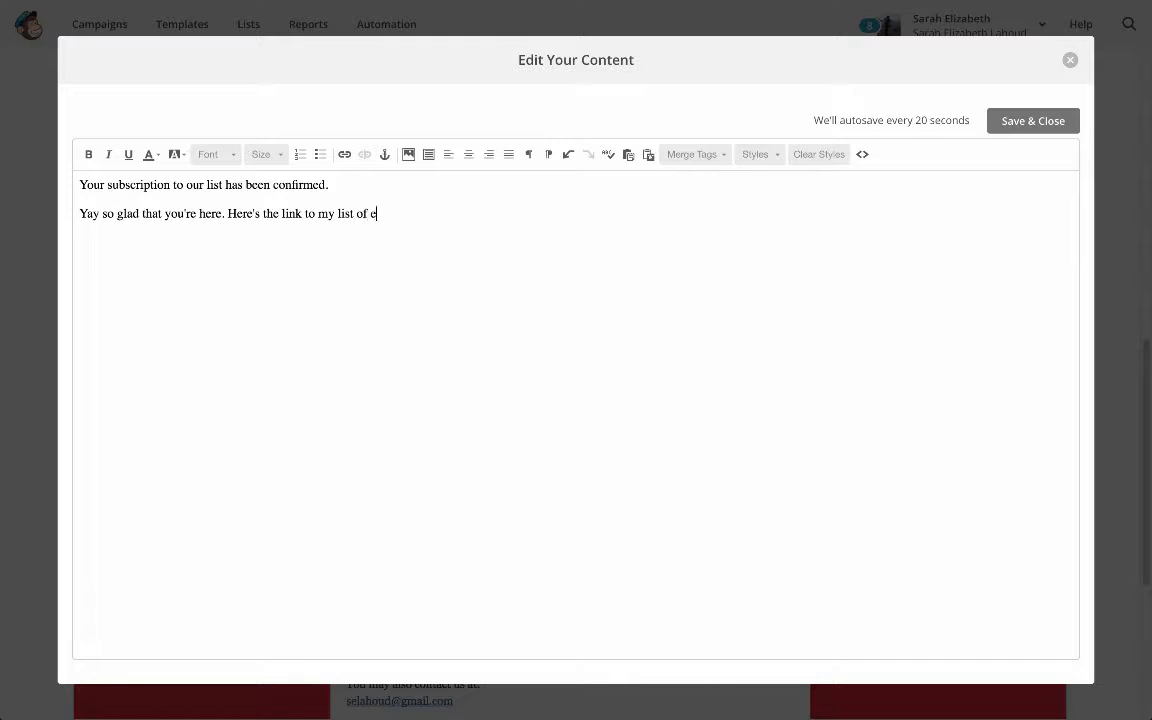
{"action": "type", "text": "pic resources for build"}
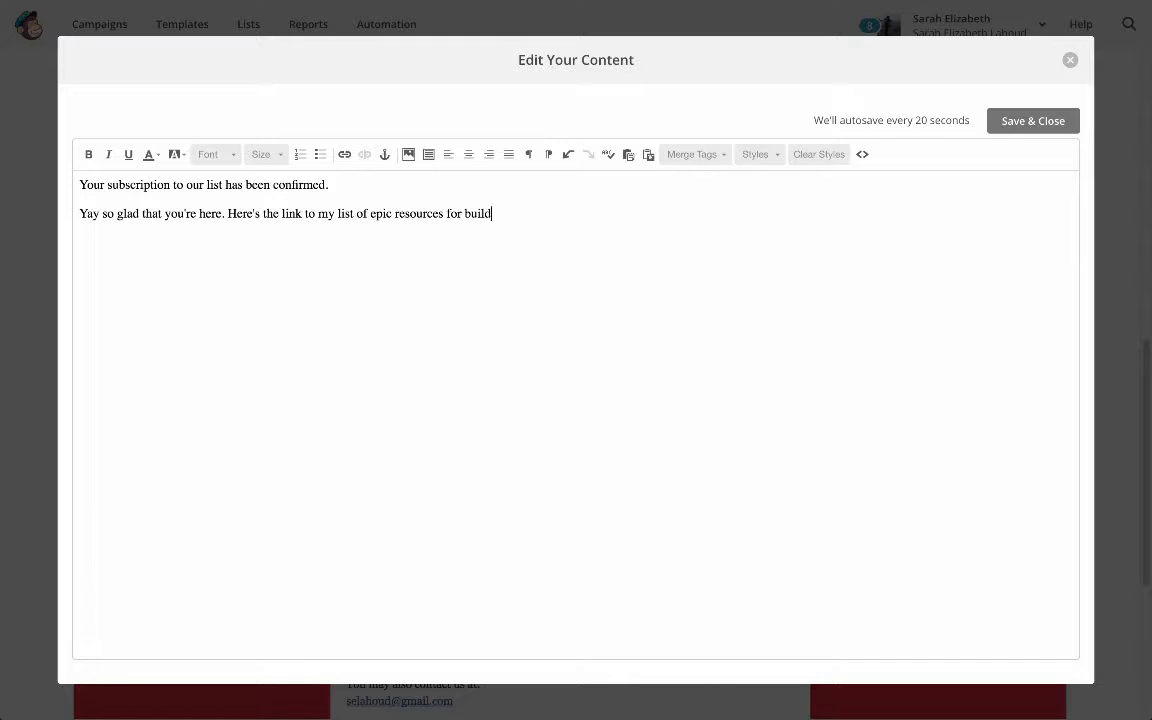
{"action": "type", "text": "ing your business."}
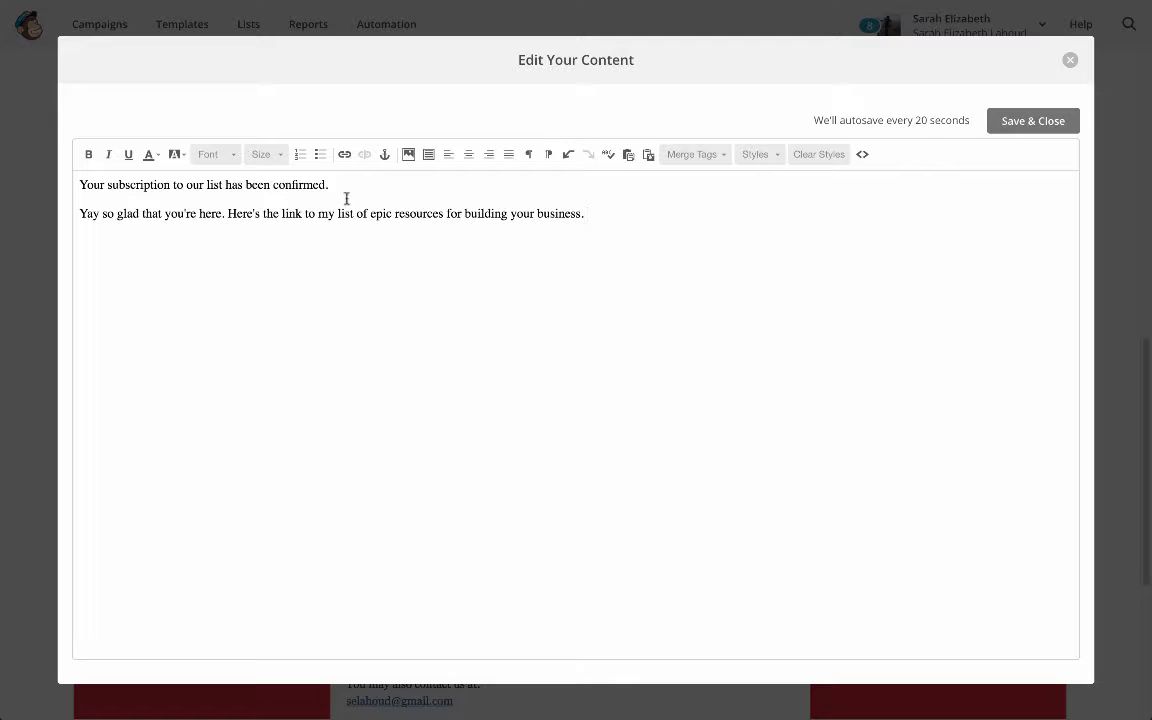
Link the words "Here's the link" in the welcome email to the owner's website address, and save the edited content
{"action": "left_click_drag", "start_coordinate": [229, 216], "coordinate": [301, 213]}
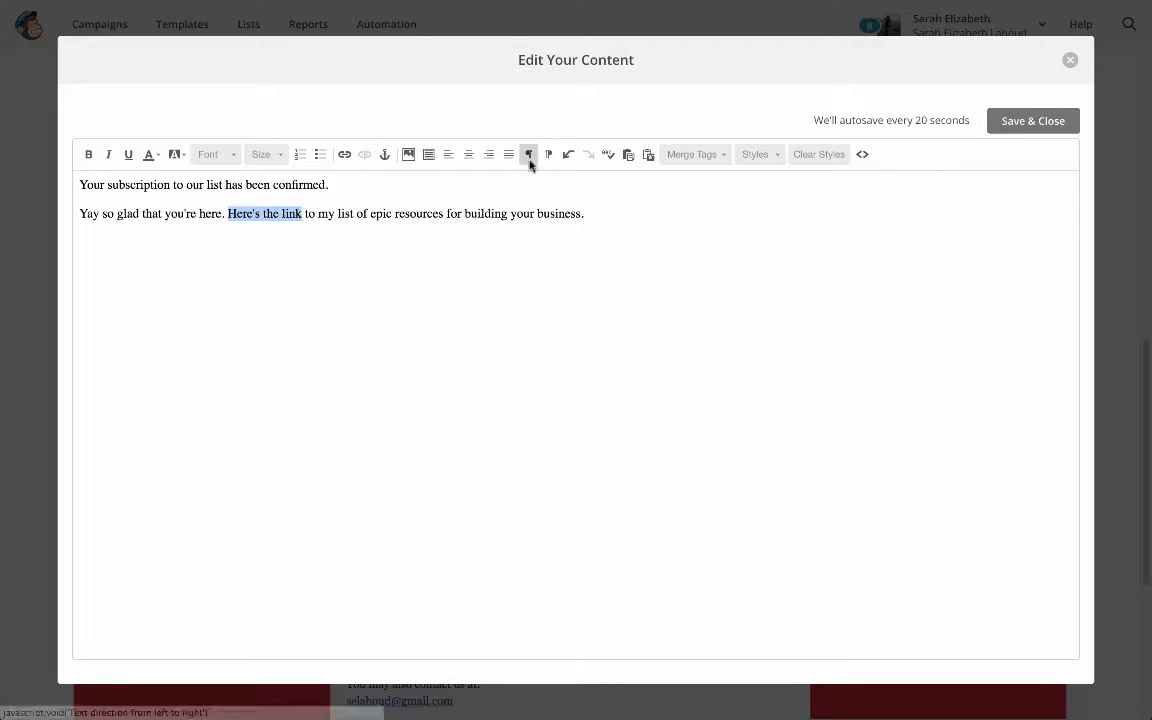
{"action": "left_click", "coordinate": [344, 154]}
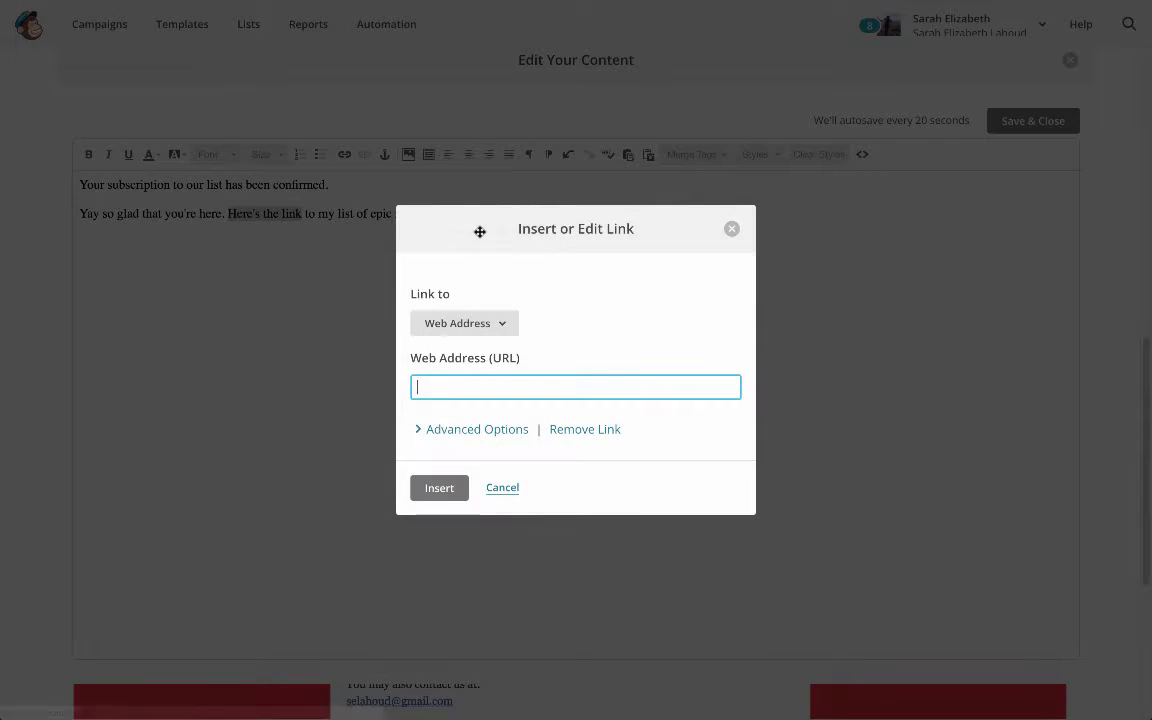
{"action": "type", "text": "http://"}
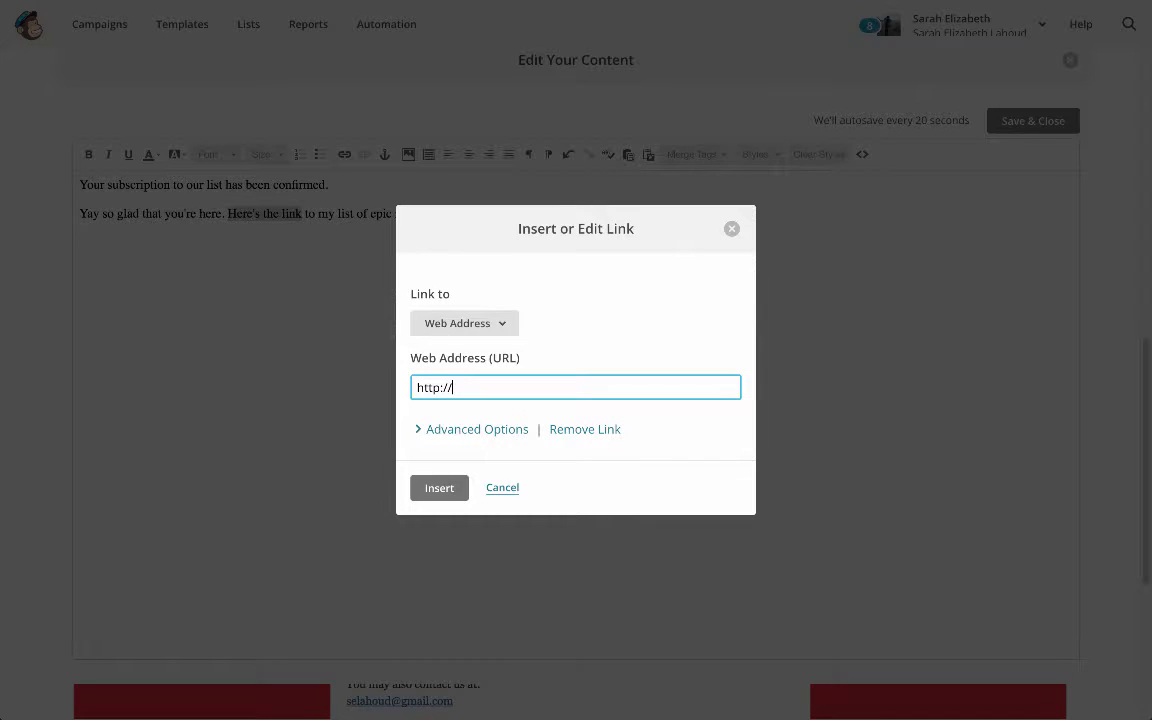
{"action": "type", "text": "www.sarahelizabethlahoud.com"}
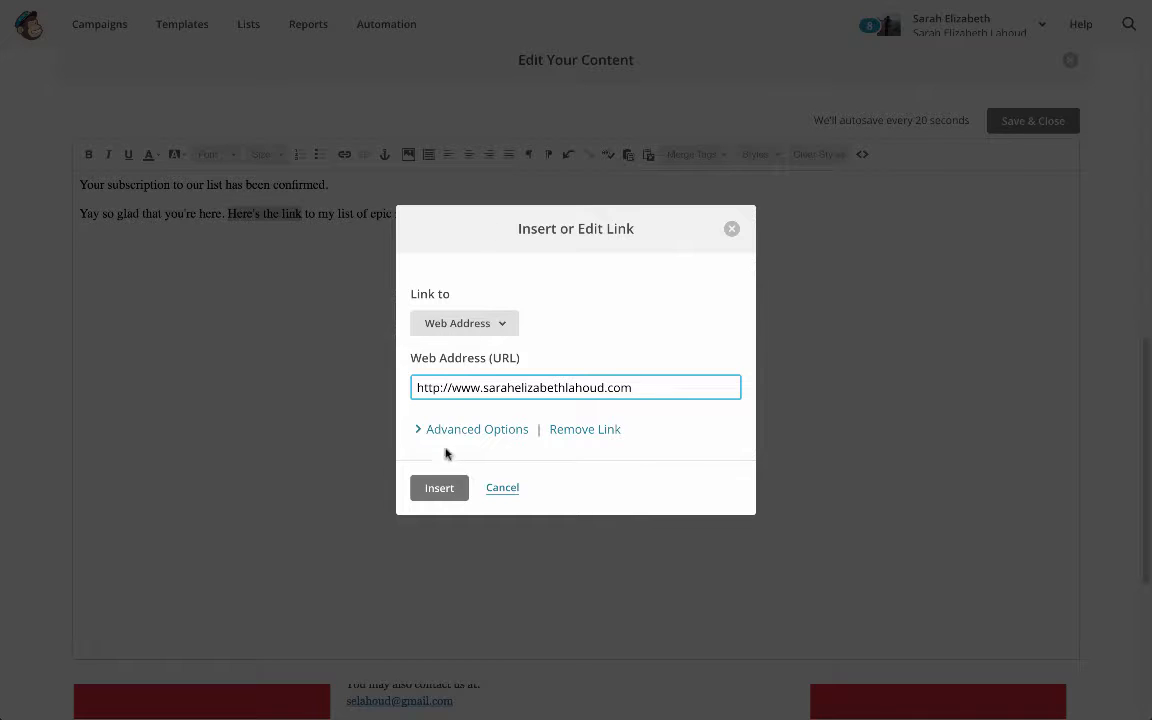
{"action": "key", "text": "Return"}
{"action": "left_click", "coordinate": [596, 301]}
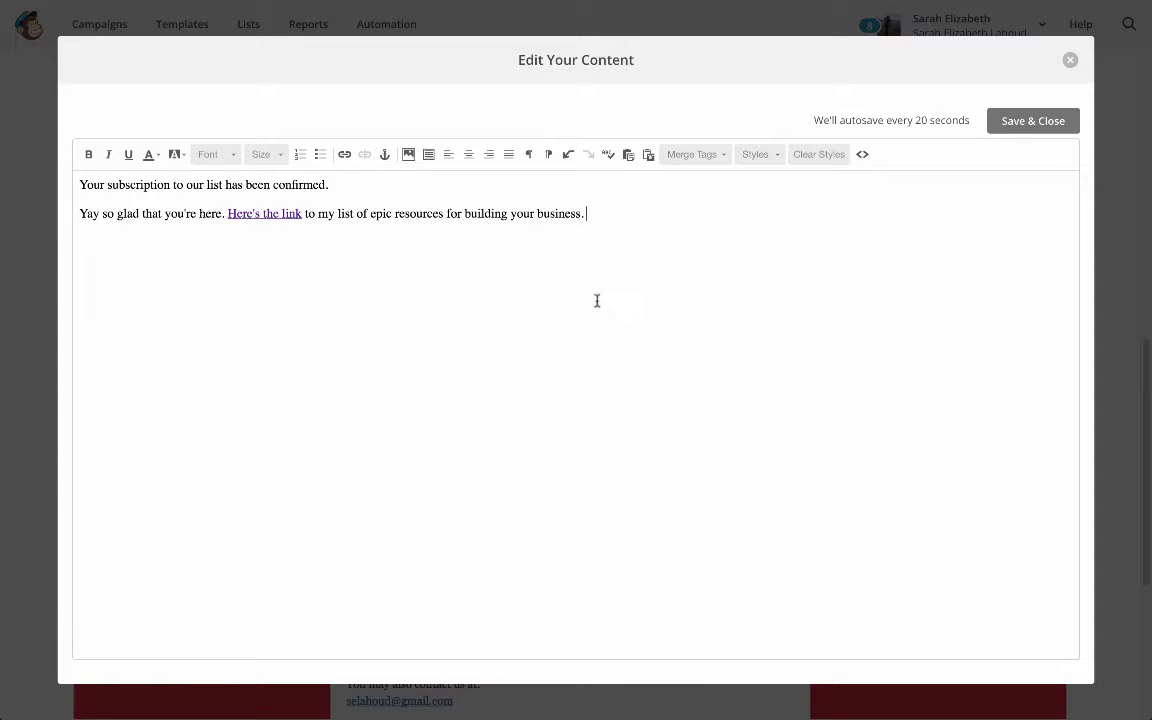
{"action": "left_click", "coordinate": [1040, 121]}
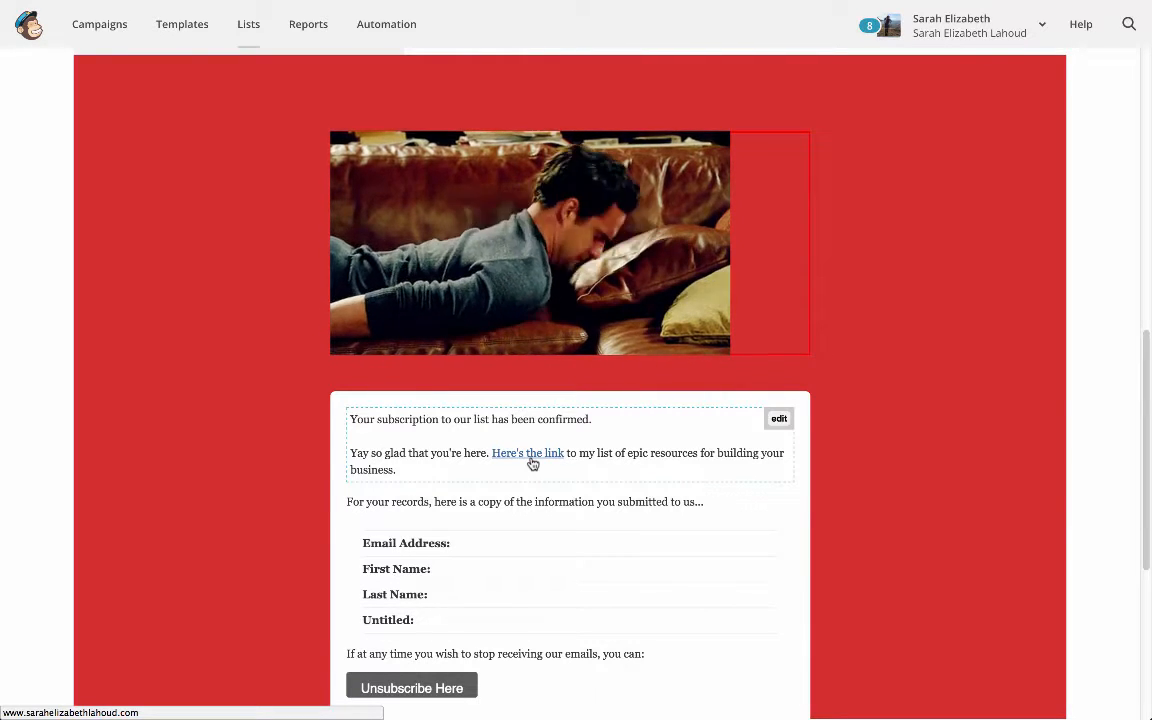
Switch the form being edited from the final welcome email back to the signup form
{"action": "scroll", "coordinate": [533, 464], "scroll_direction": "up", "scroll_amount": 3}
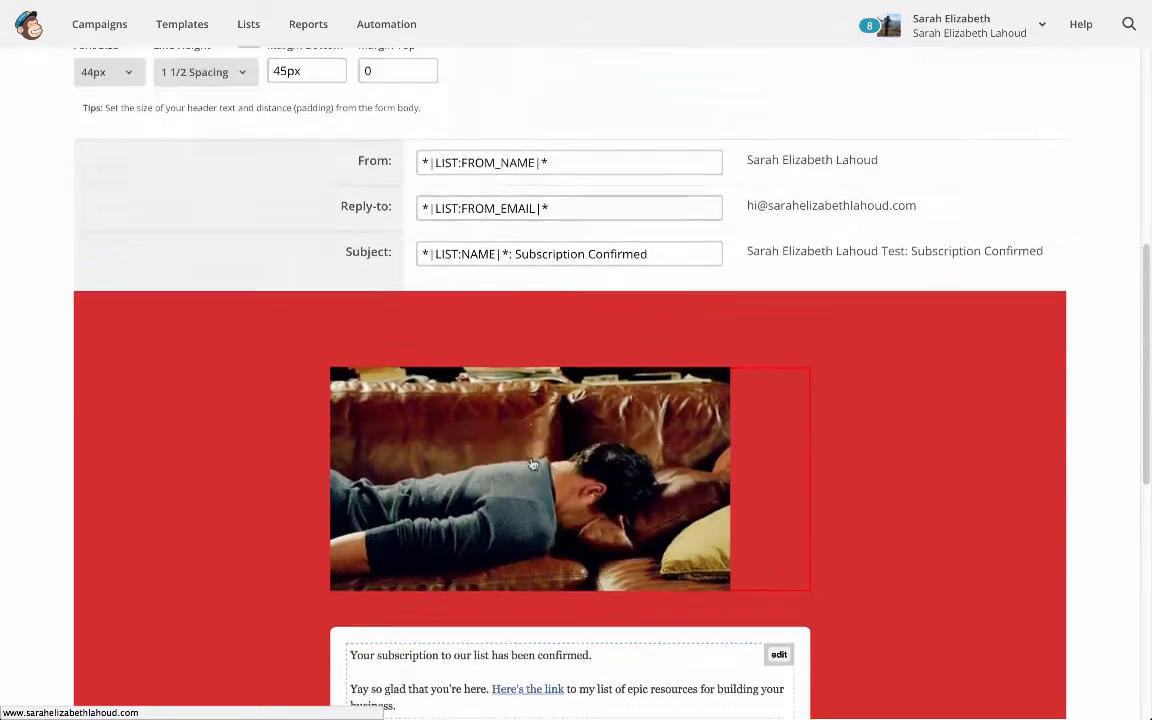
{"action": "scroll", "coordinate": [533, 464], "scroll_direction": "up", "scroll_amount": 7}
{"action": "left_click", "coordinate": [238, 339]}
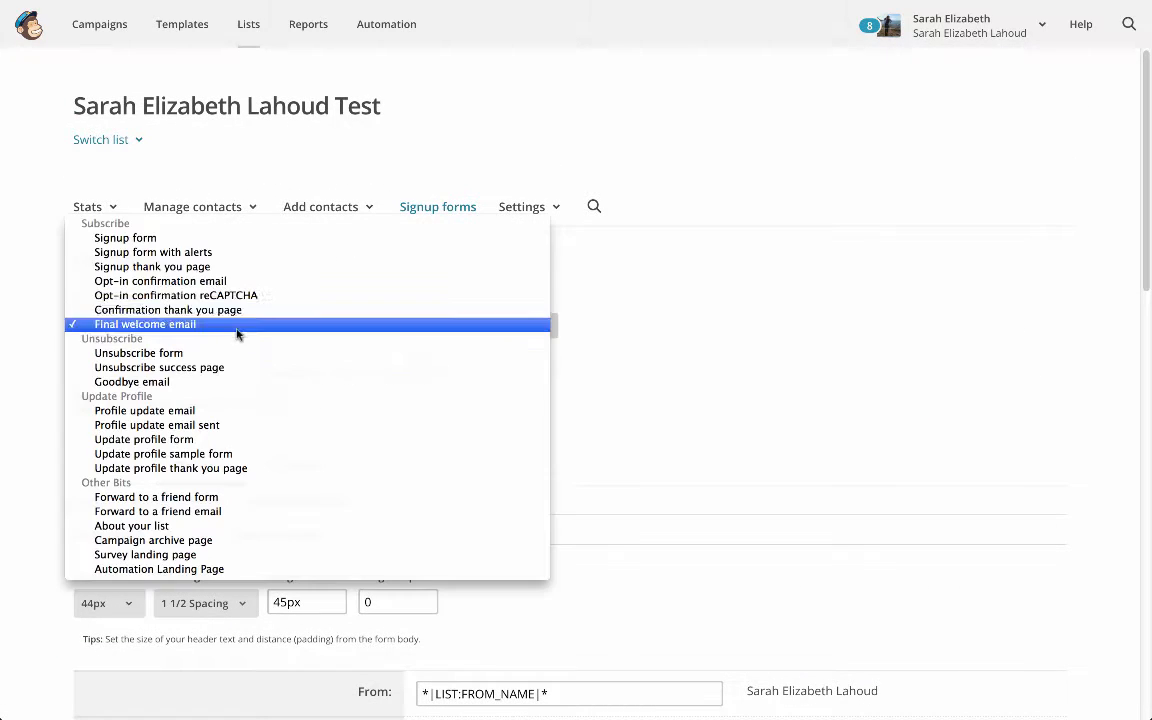
{"action": "left_click", "coordinate": [256, 243]}
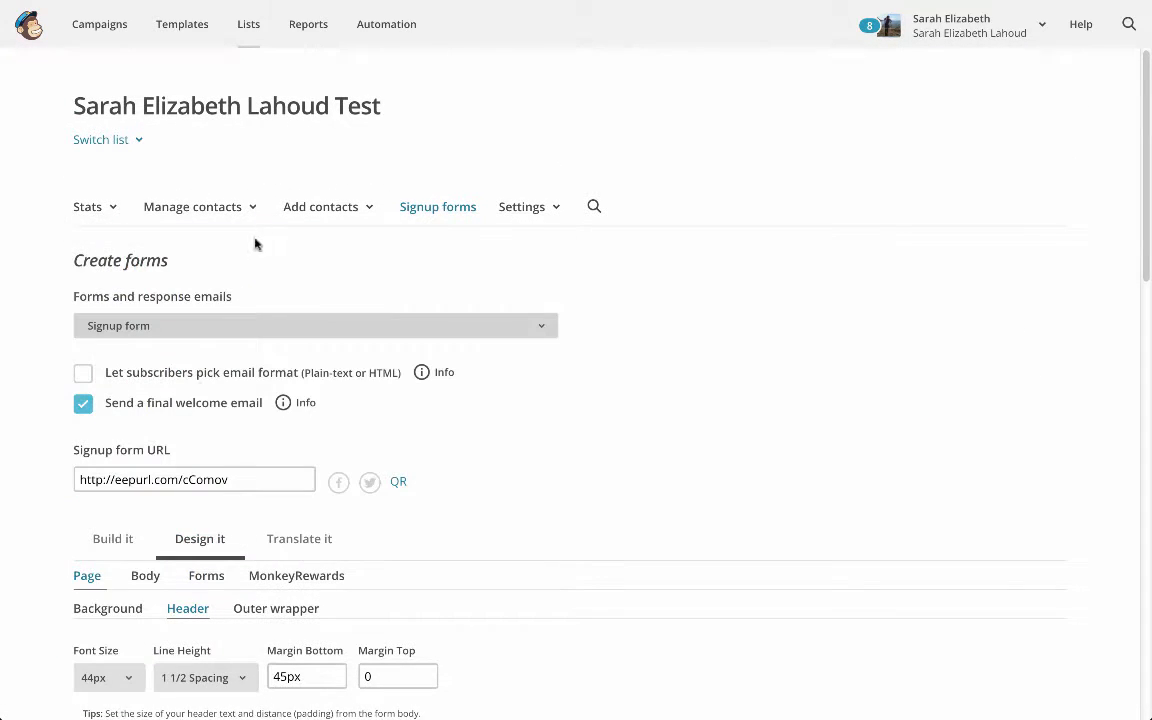
Copy the signup form URL and open it in a new browser tab to check the live form
{"action": "left_click", "coordinate": [185, 485]}
{"action": "key", "text": "ctrl+c"}
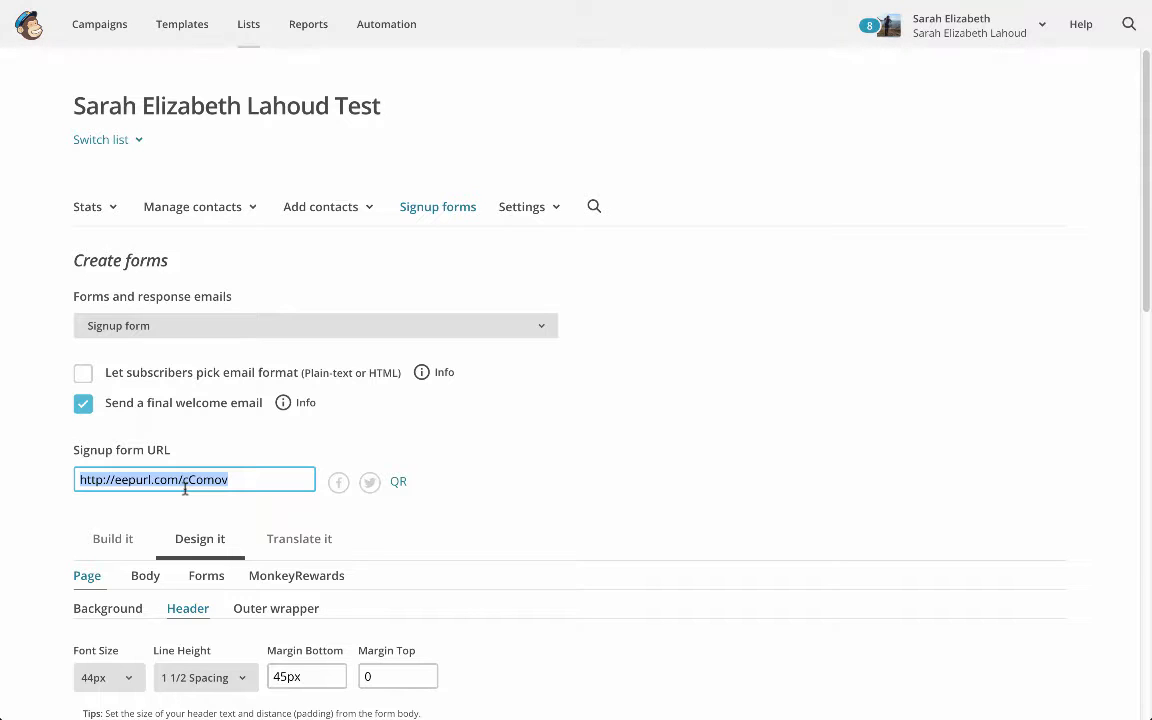
{"action": "key", "text": "ctrl+t"}
{"action": "key", "text": "ctrl+v"}
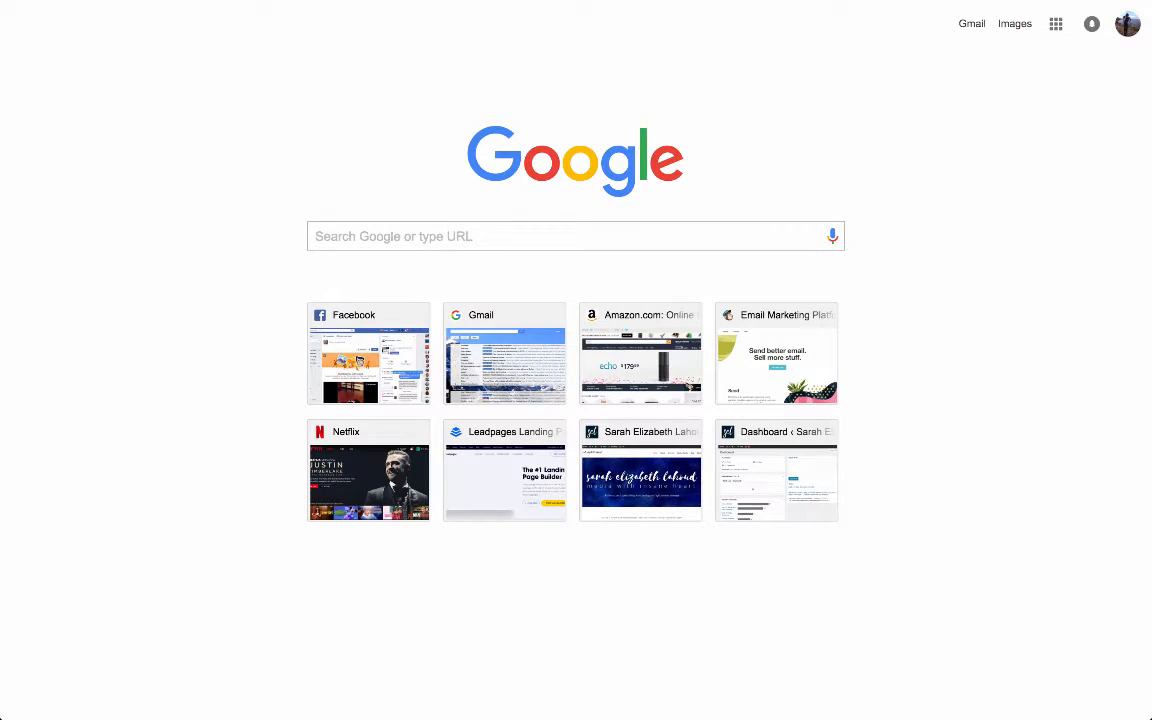
{"action": "key", "text": "Return"}
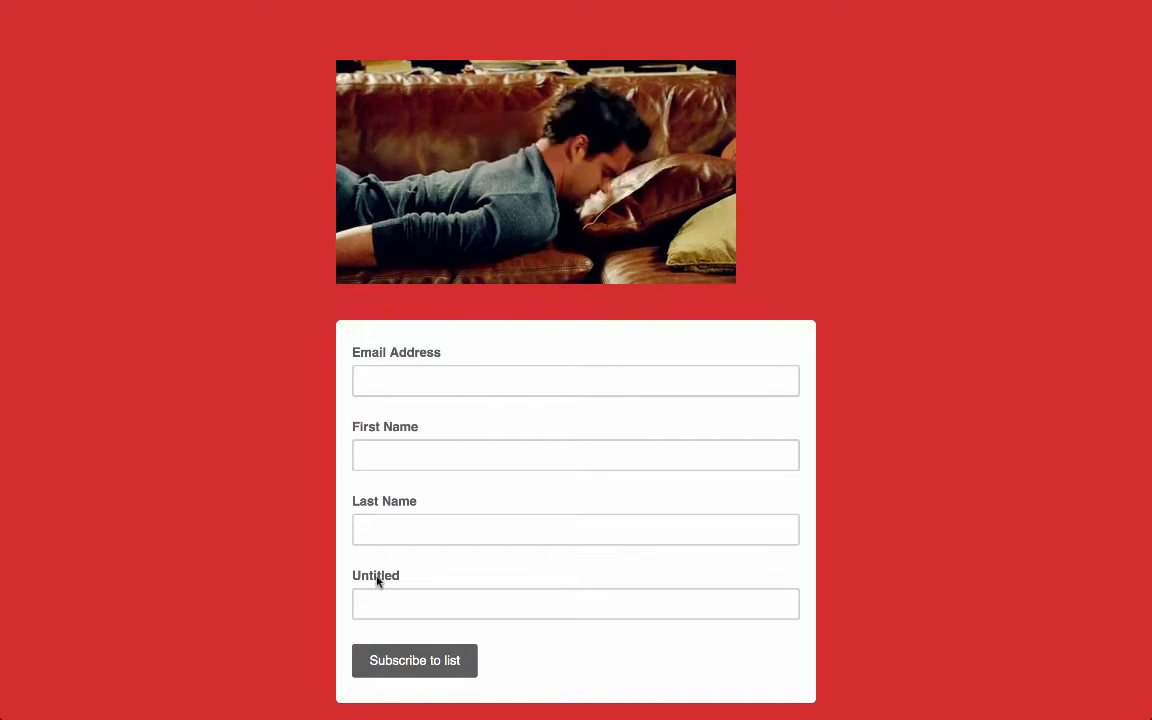
Return to the form designer and delete the signup form's Untitled field, confirming with DELETE
{"action": "mouse_move", "coordinate": [376, 5]}
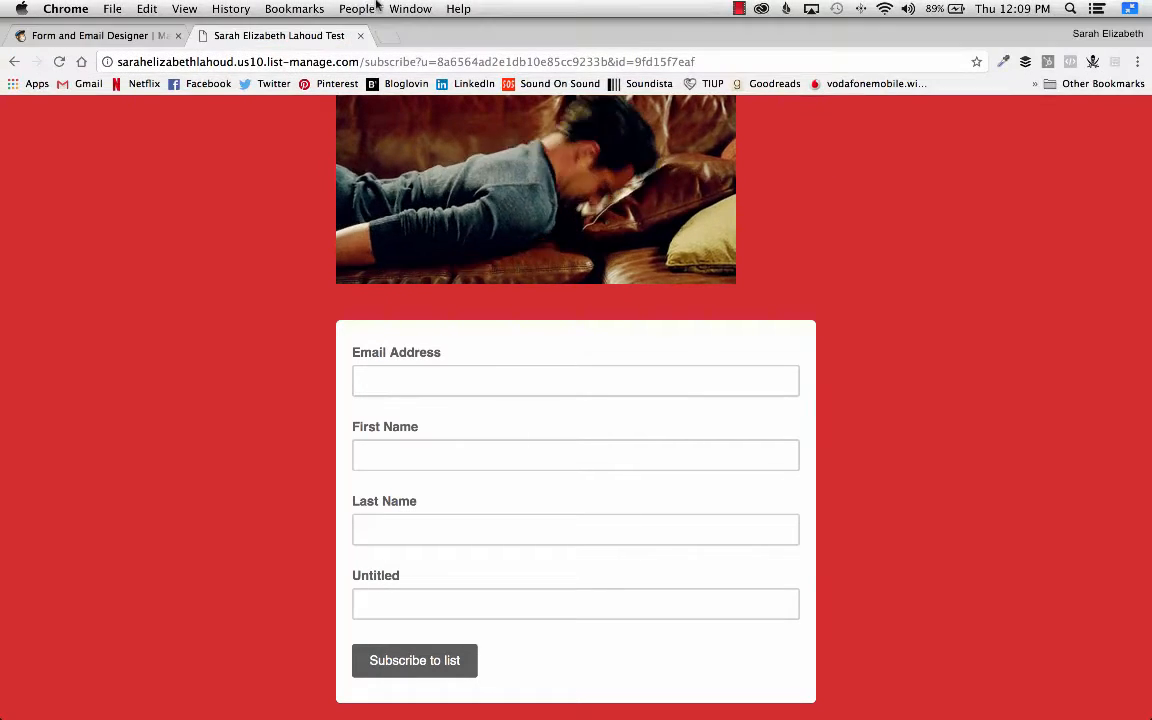
{"action": "left_click", "coordinate": [160, 37]}
{"action": "scroll", "coordinate": [536, 506], "scroll_direction": "down", "scroll_amount": 5}
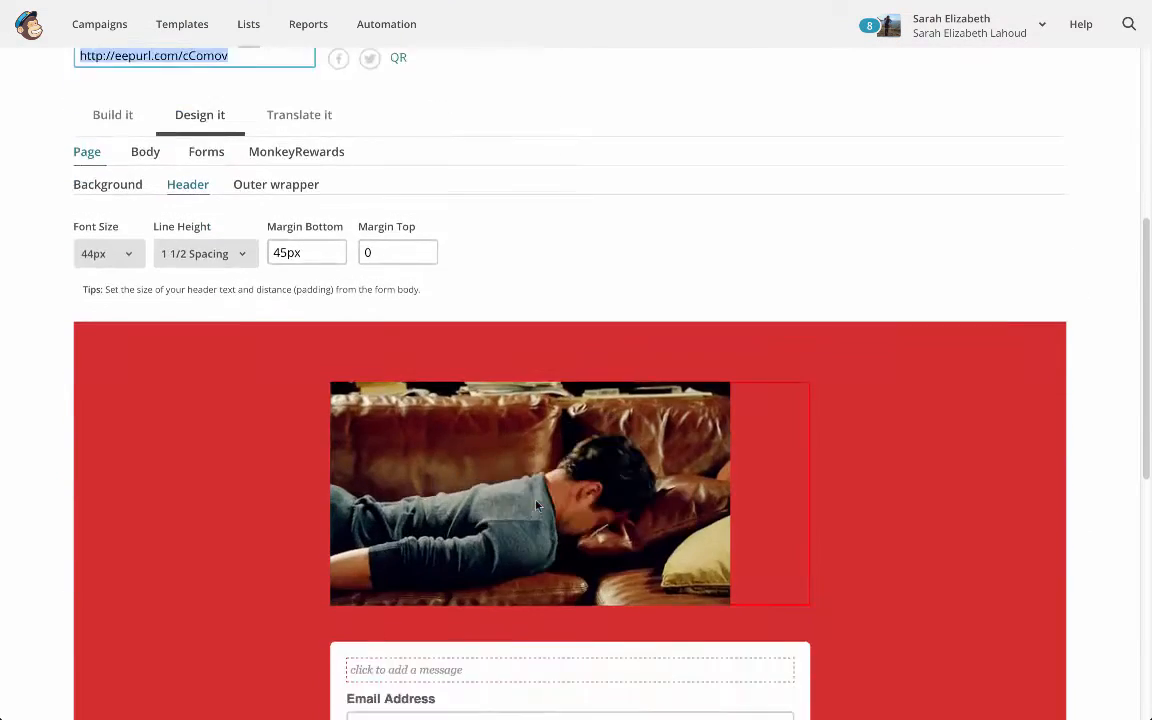
{"action": "scroll", "coordinate": [536, 506], "scroll_direction": "down", "scroll_amount": 6}
{"action": "left_click", "coordinate": [555, 410]}
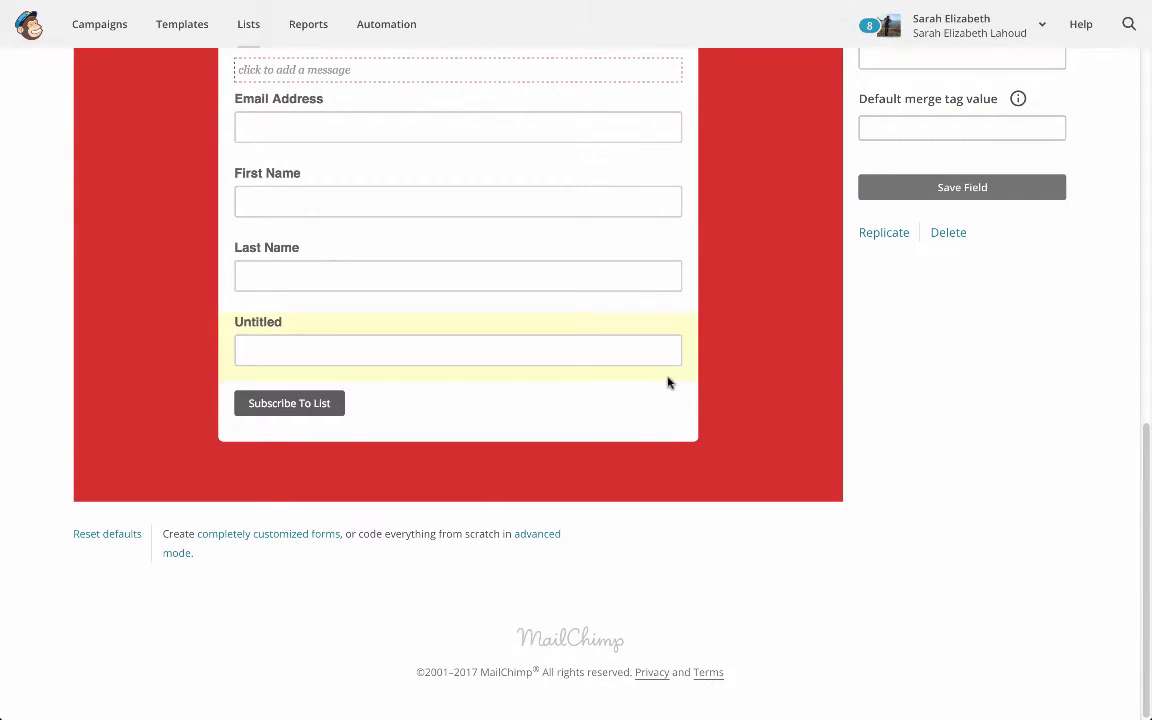
{"action": "scroll", "coordinate": [668, 382], "scroll_direction": "up", "scroll_amount": 2}
{"action": "left_click", "coordinate": [935, 399]}
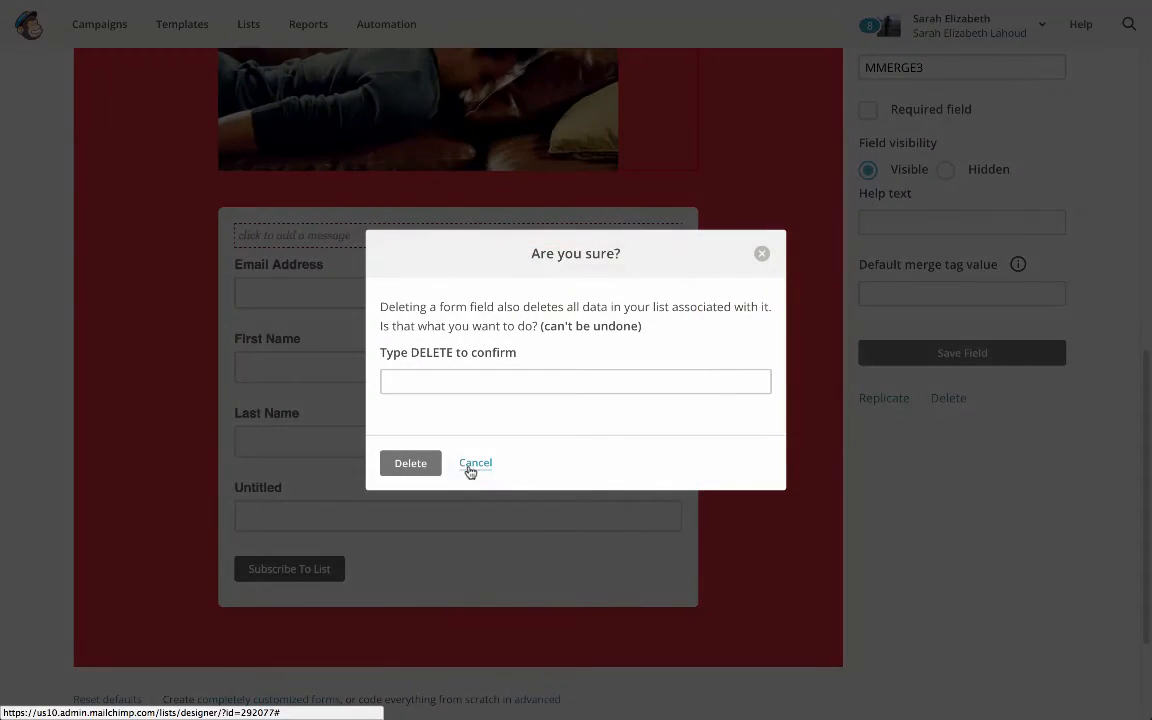
{"action": "left_click", "coordinate": [422, 386]}
{"action": "type", "text": "DELETE"}
{"action": "left_click", "coordinate": [480, 405]}
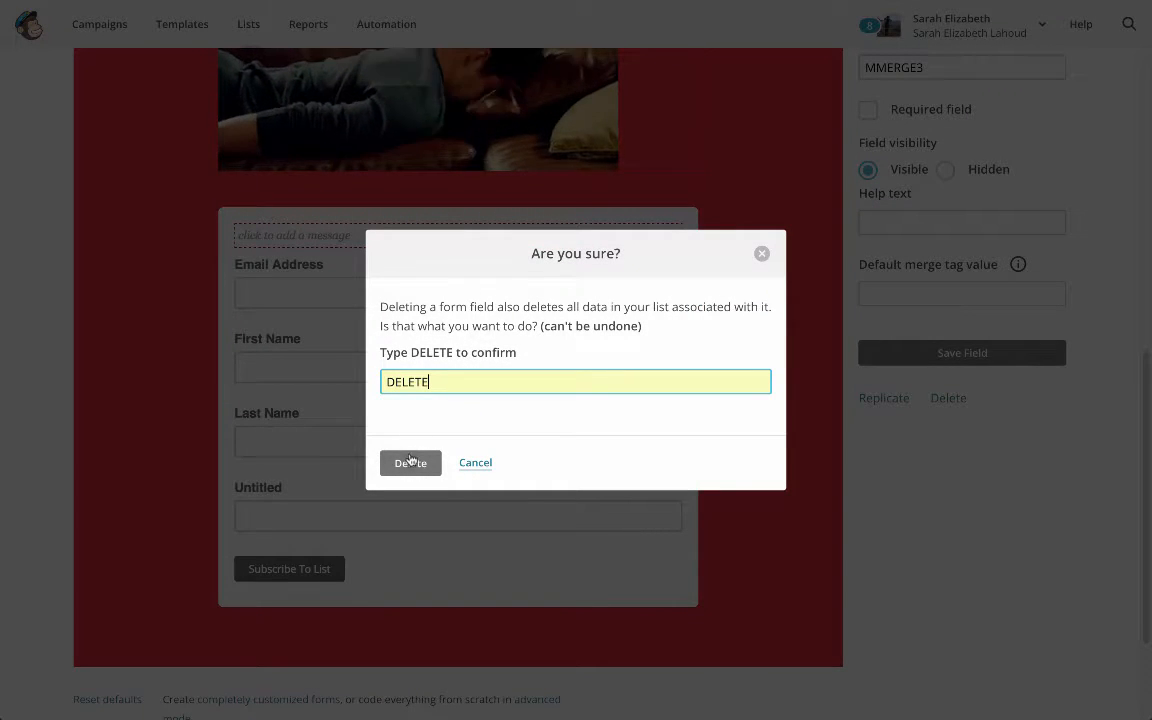
{"action": "left_click", "coordinate": [410, 462]}
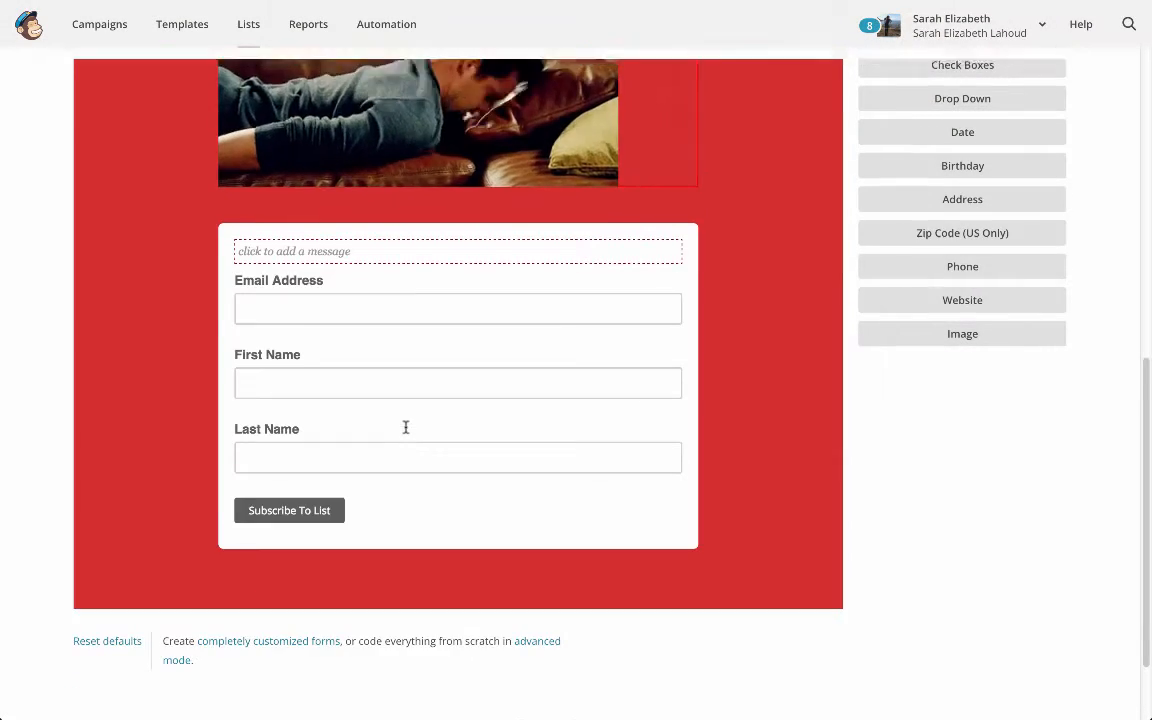
Create a new campaign named "Newsletter #1" of the Regular type
{"action": "scroll", "coordinate": [406, 427], "scroll_direction": "up", "scroll_amount": 7}
{"action": "scroll", "coordinate": [406, 432], "scroll_direction": "down", "scroll_amount": 2}
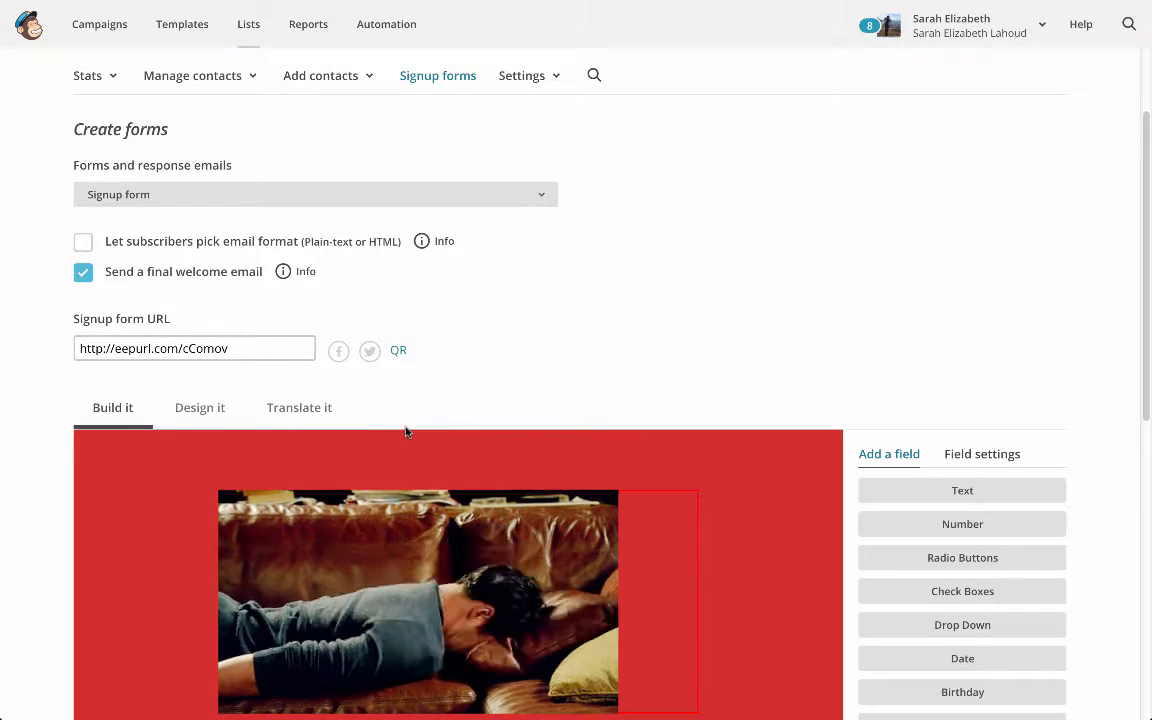
{"action": "left_click", "coordinate": [102, 28]}
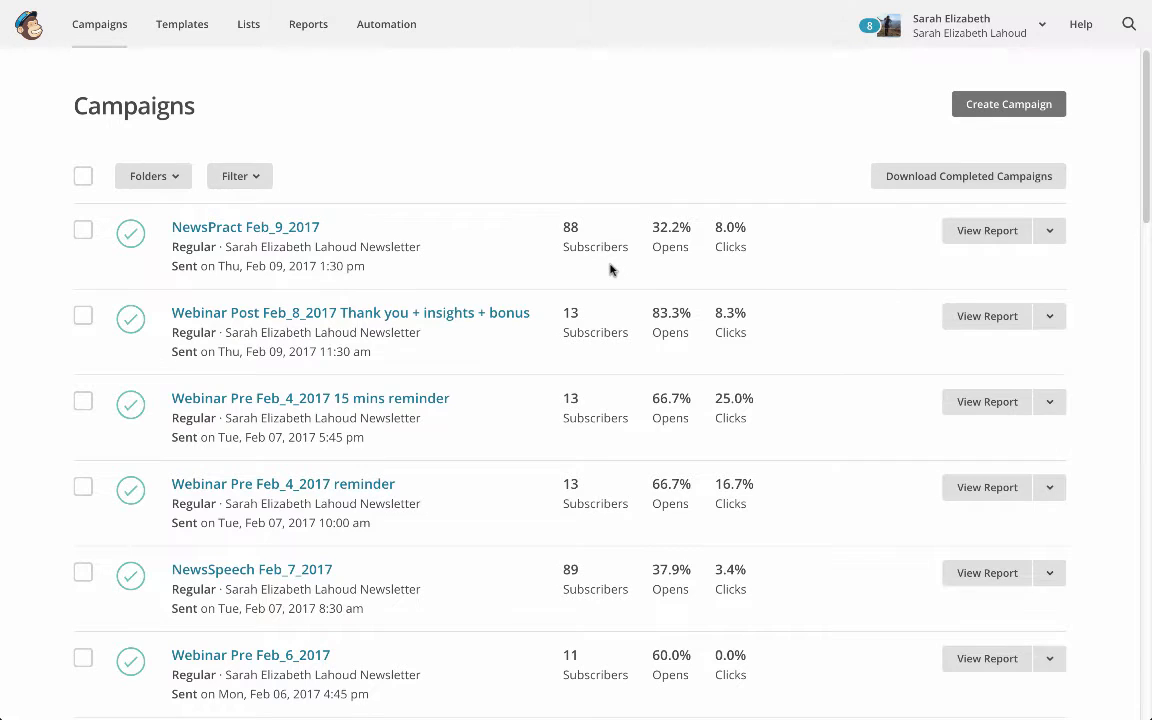
{"action": "scroll", "coordinate": [600, 260], "scroll_direction": "down", "scroll_amount": 15}
{"action": "scroll", "coordinate": [582, 240], "scroll_direction": "up", "scroll_amount": 12}
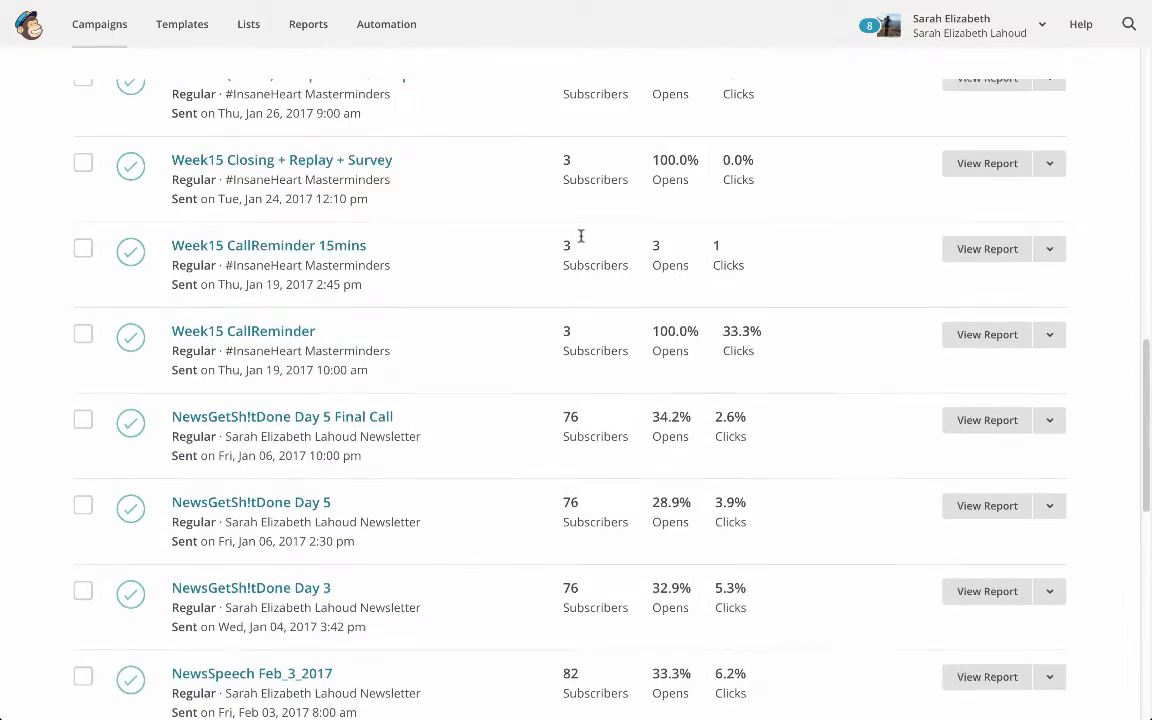
{"action": "scroll", "coordinate": [582, 240], "scroll_direction": "up", "scroll_amount": 4}
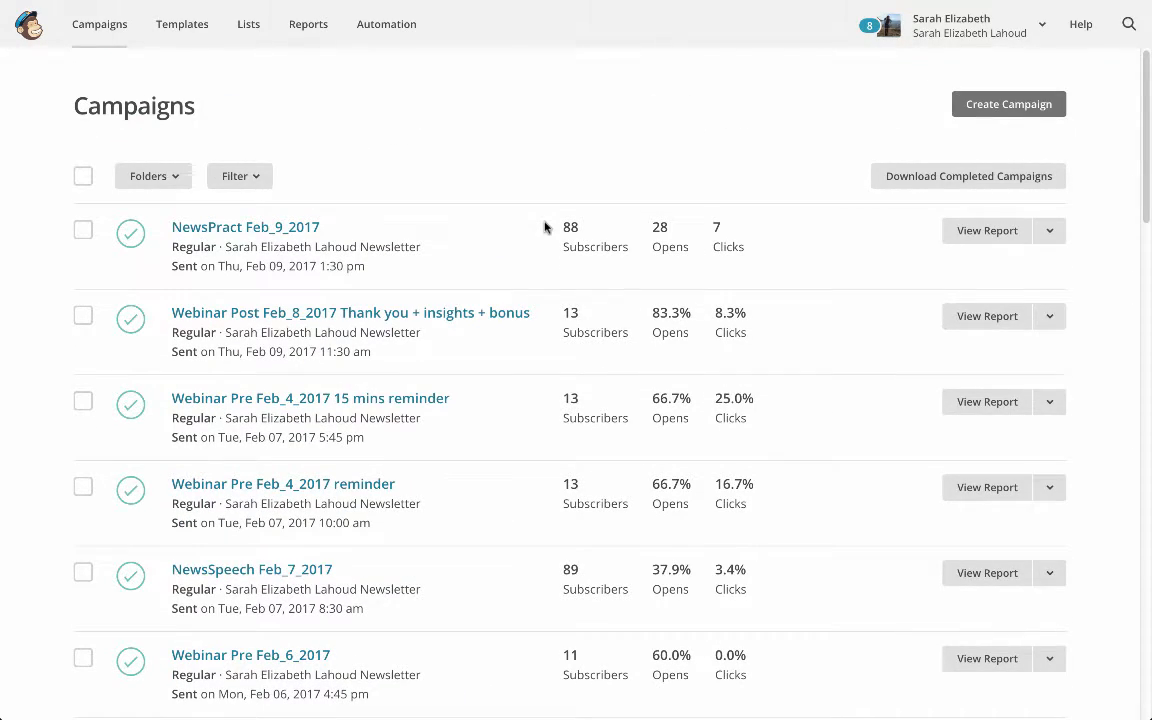
{"action": "left_click", "coordinate": [995, 119]}
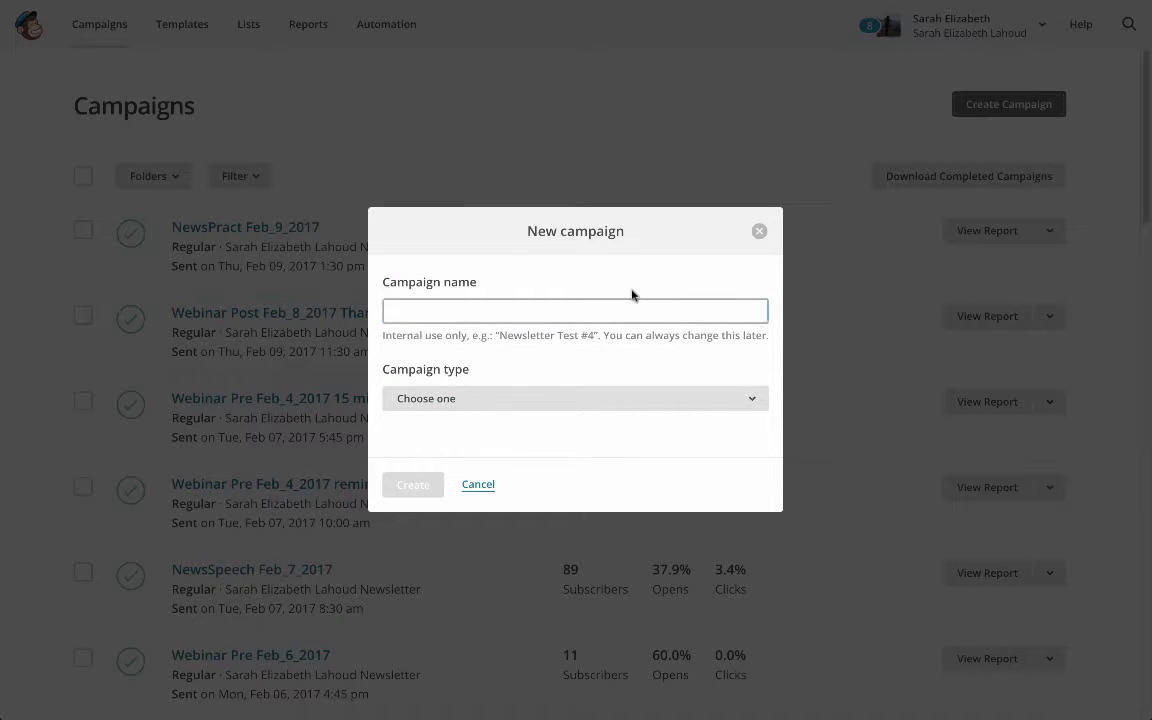
{"action": "left_click", "coordinate": [615, 309]}
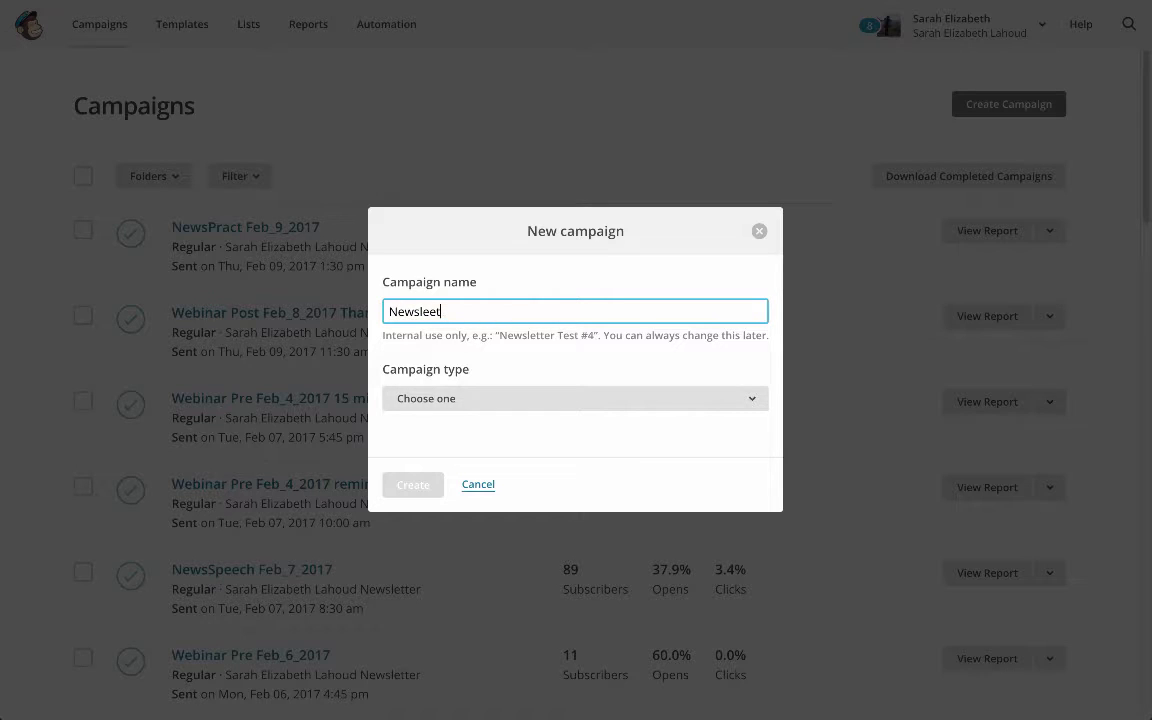
{"action": "left_click", "coordinate": [478, 400]}
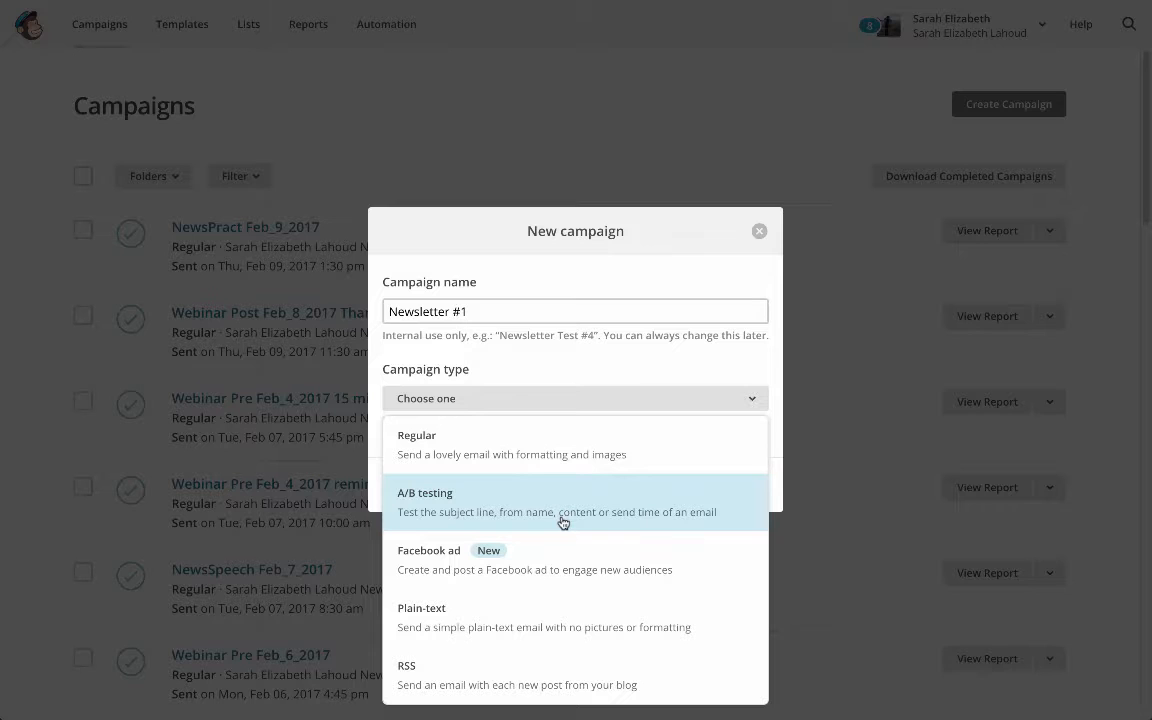
{"action": "left_click", "coordinate": [545, 452]}
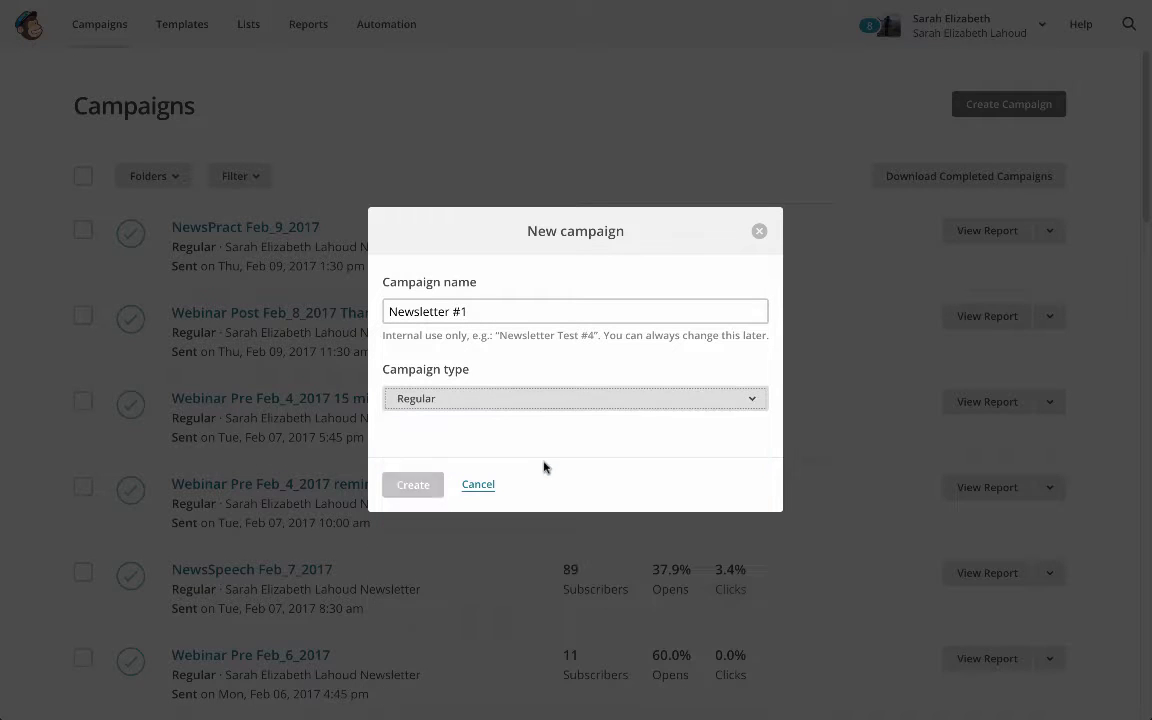
{"action": "left_click", "coordinate": [406, 486]}
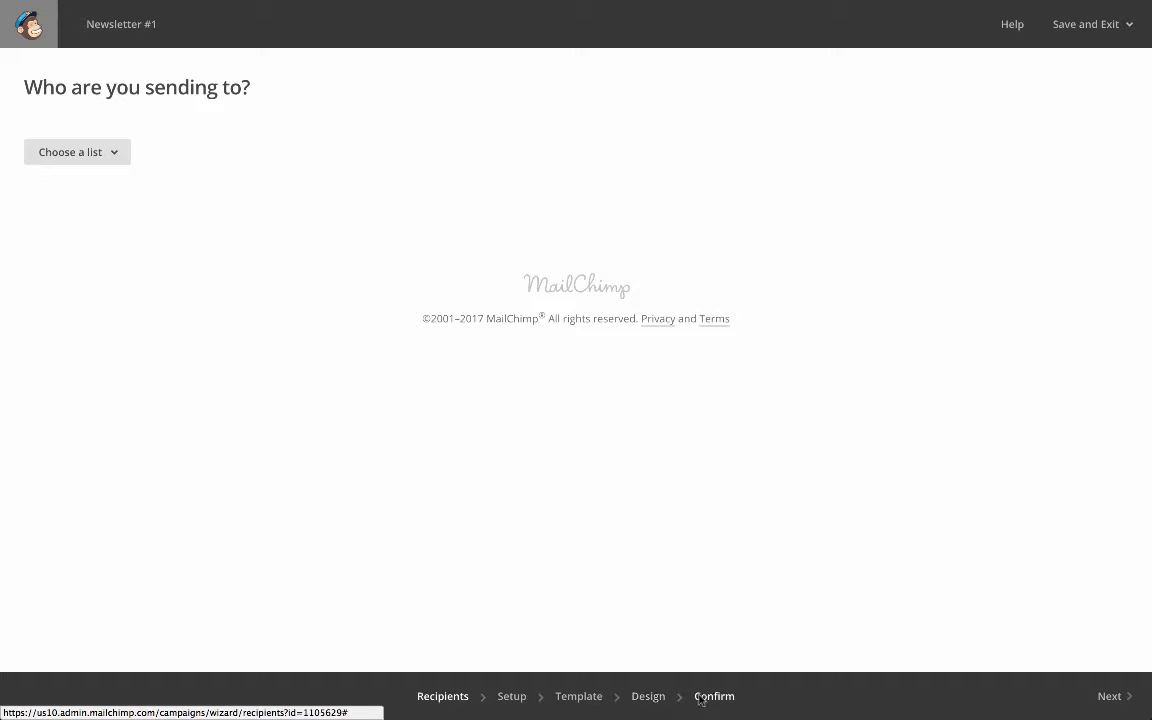
Choose the newly created test list as the campaign's recipients and proceed to the campaign setup
{"action": "left_click", "coordinate": [110, 158]}
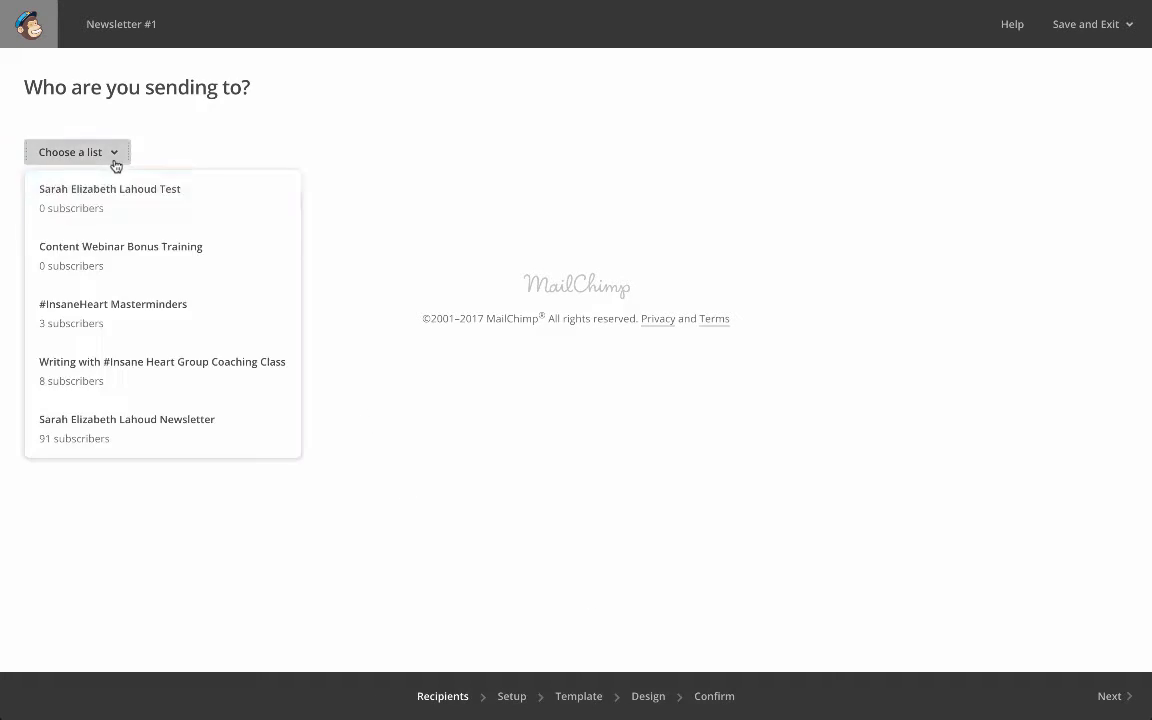
{"action": "left_click", "coordinate": [180, 221]}
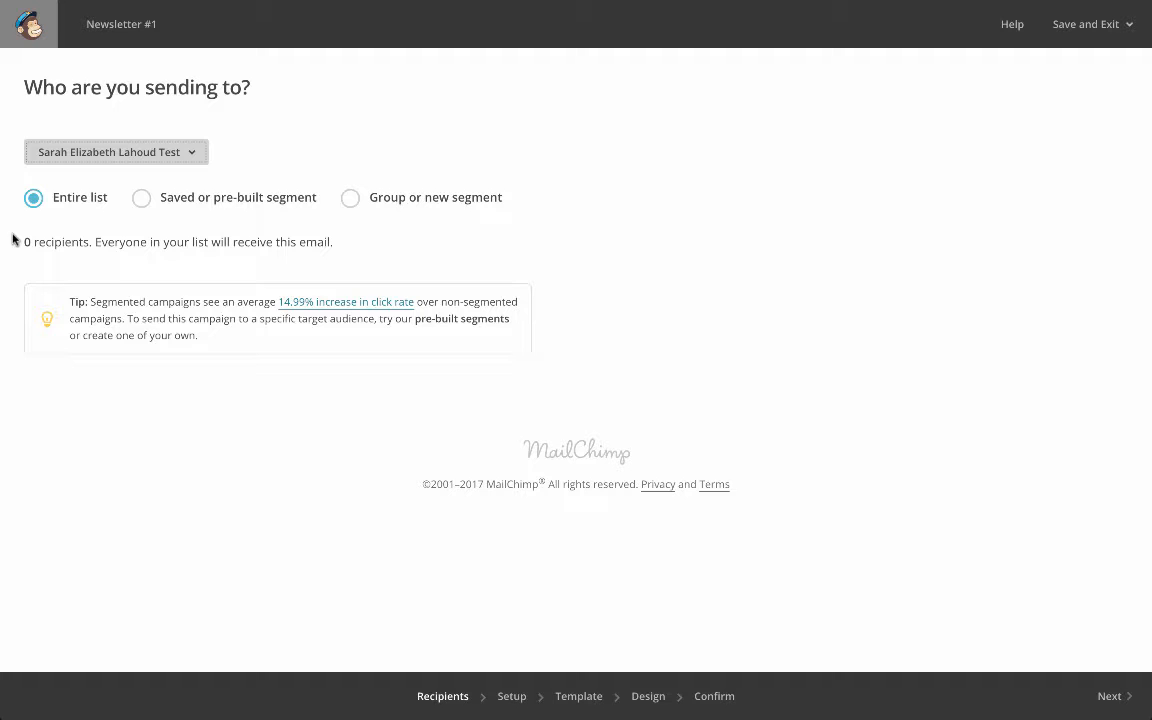
{"action": "left_click", "coordinate": [517, 694]}
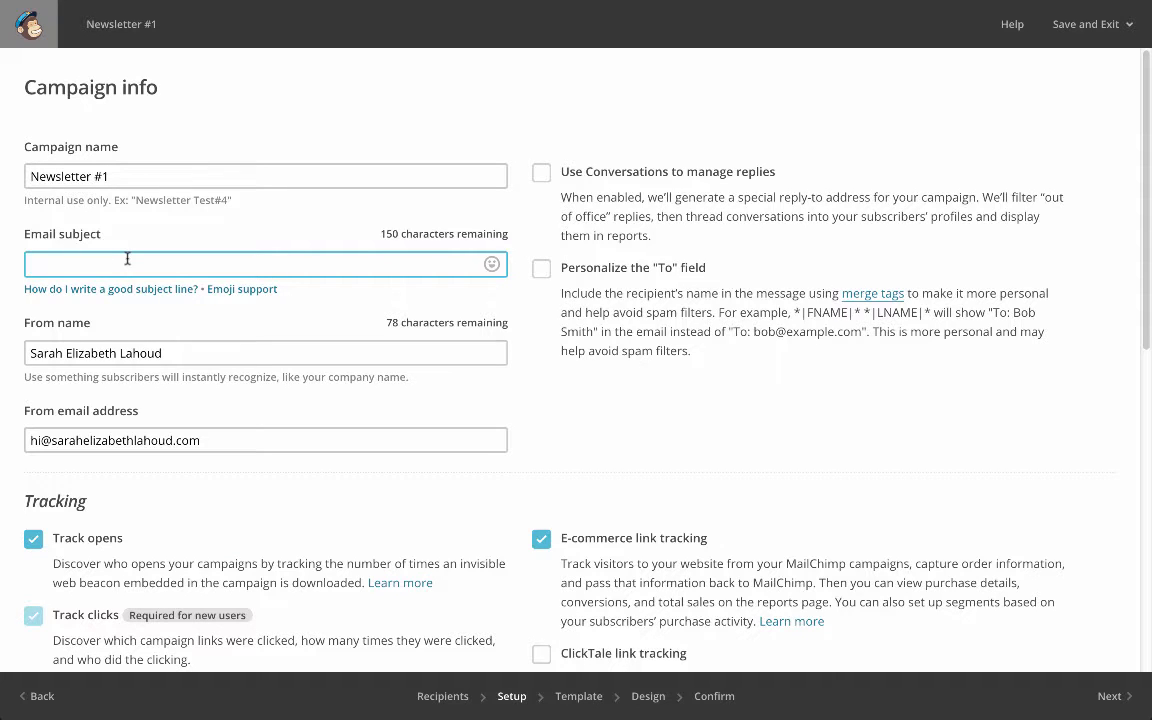
Set the email subject to "THIS IS WHAT YOU'LL SEE!" and review the campaign's tracking, social media and video options
{"action": "type", "text": "THIS IS WHAT YOU'LL SEE!"}
{"action": "scroll", "coordinate": [386, 285], "scroll_direction": "down", "scroll_amount": 3}
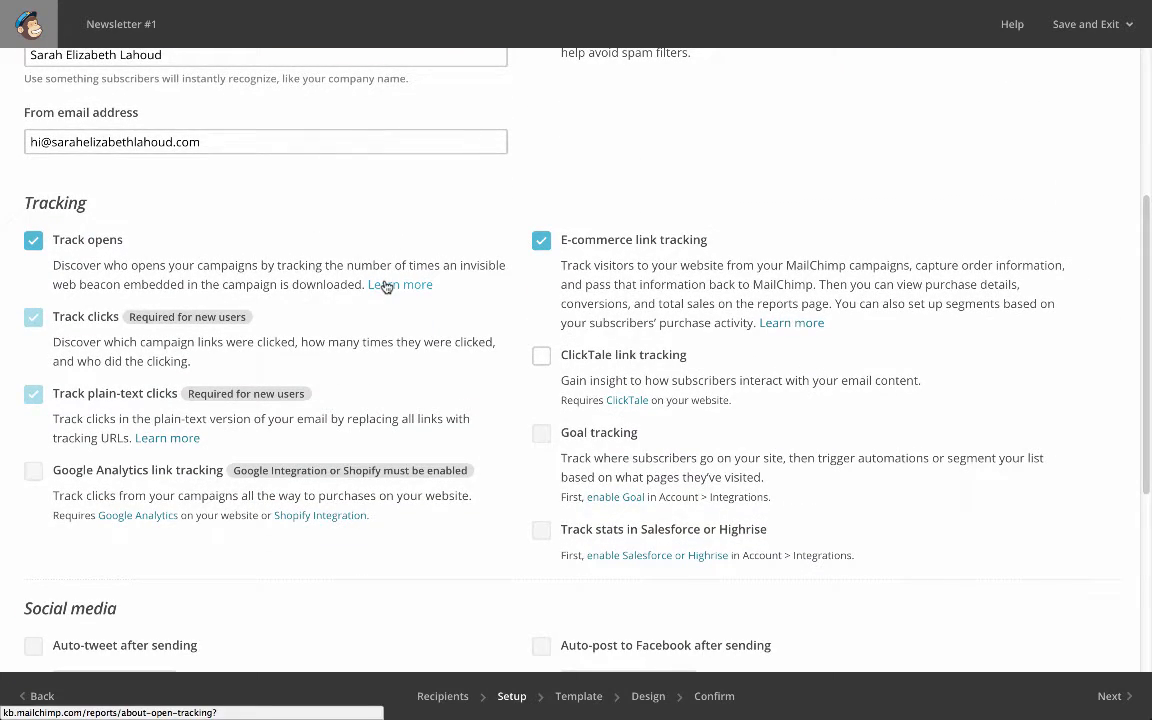
{"action": "scroll", "coordinate": [386, 287], "scroll_direction": "down", "scroll_amount": 2}
{"action": "scroll", "coordinate": [383, 290], "scroll_direction": "up", "scroll_amount": 1}
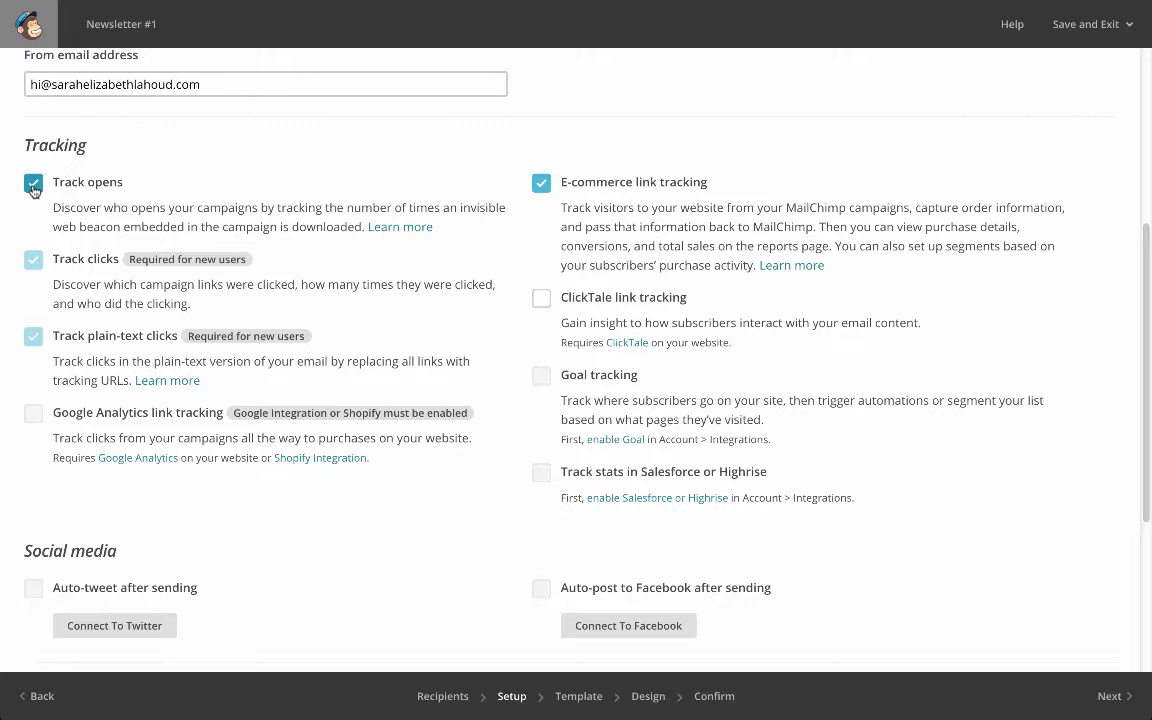
{"action": "scroll", "coordinate": [33, 190], "scroll_direction": "down", "scroll_amount": 5}
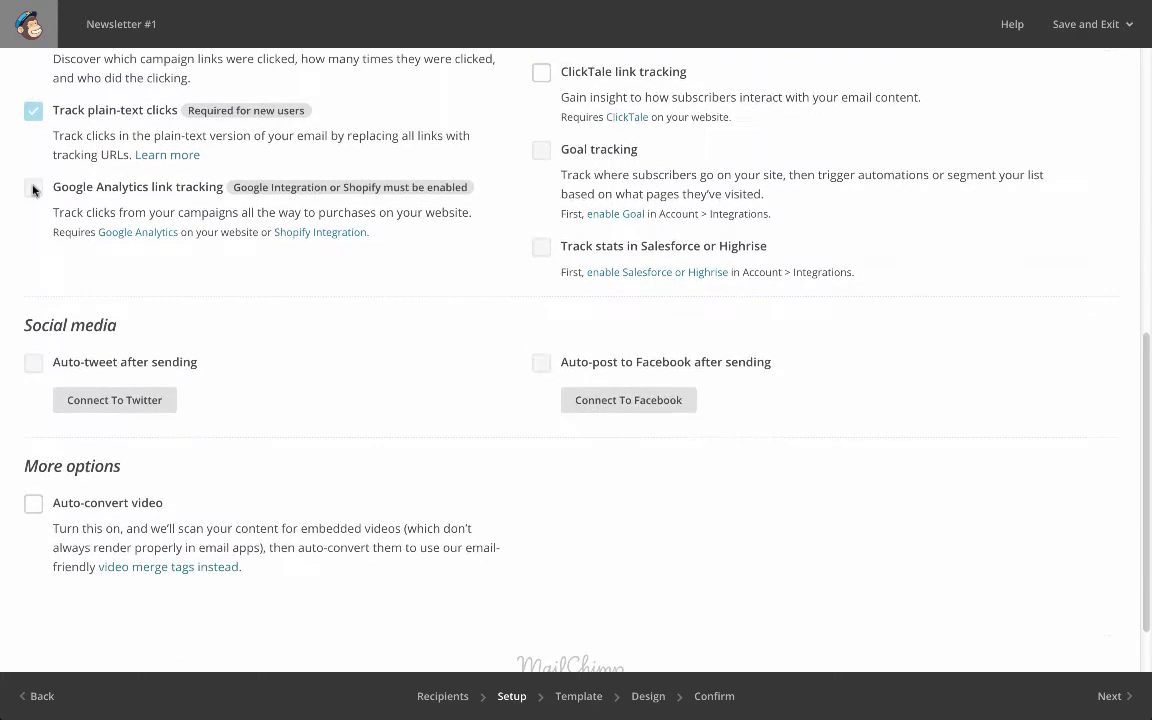
Look through the saved templates and pick the basic "1 Column - Full Width" template for the campaign
{"action": "left_click", "coordinate": [584, 700]}
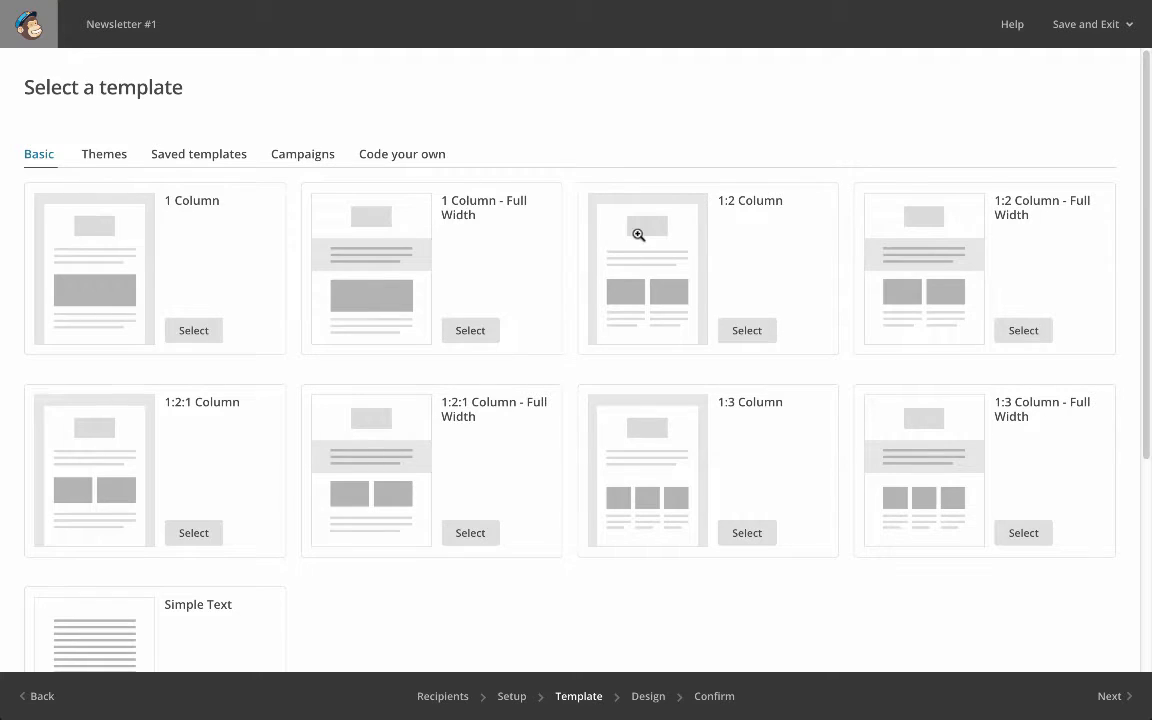
{"action": "left_click", "coordinate": [198, 157]}
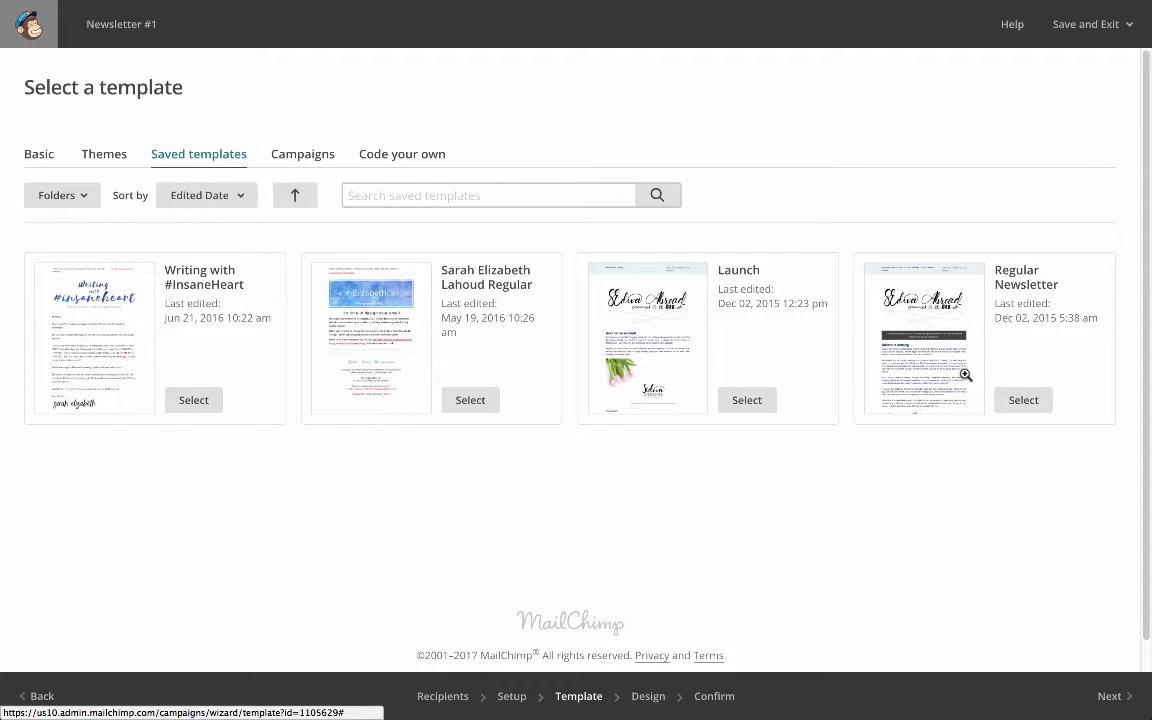
{"action": "left_click", "coordinate": [37, 152]}
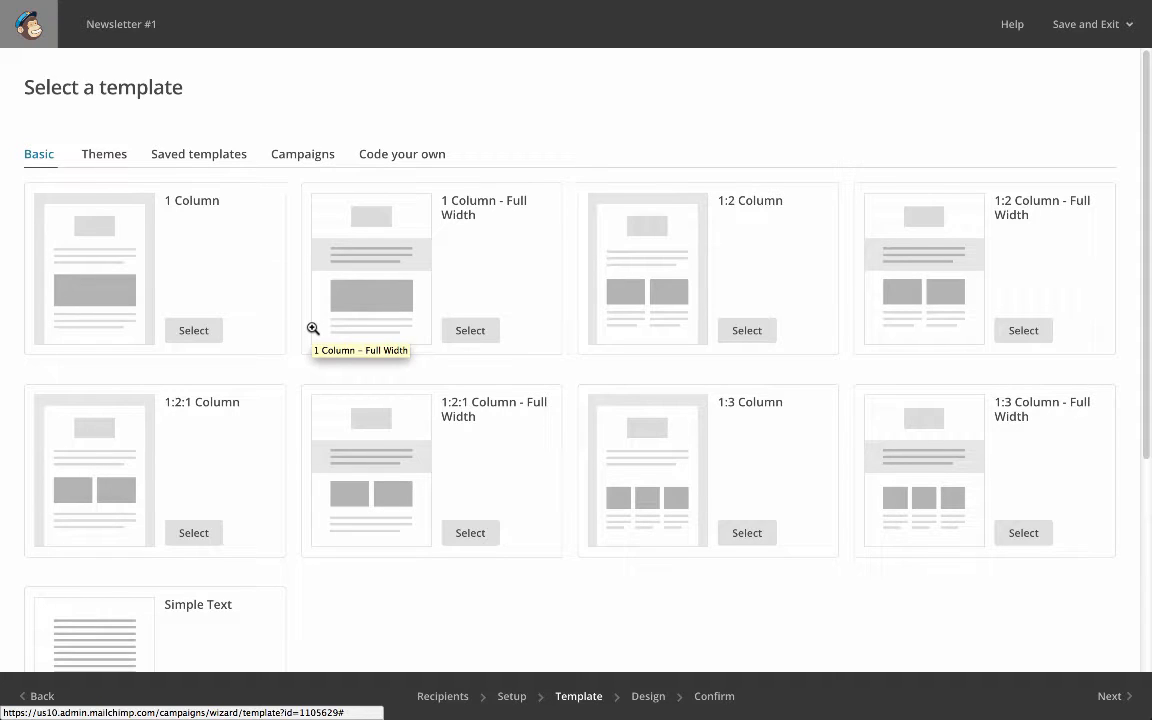
{"action": "left_click", "coordinate": [476, 337]}
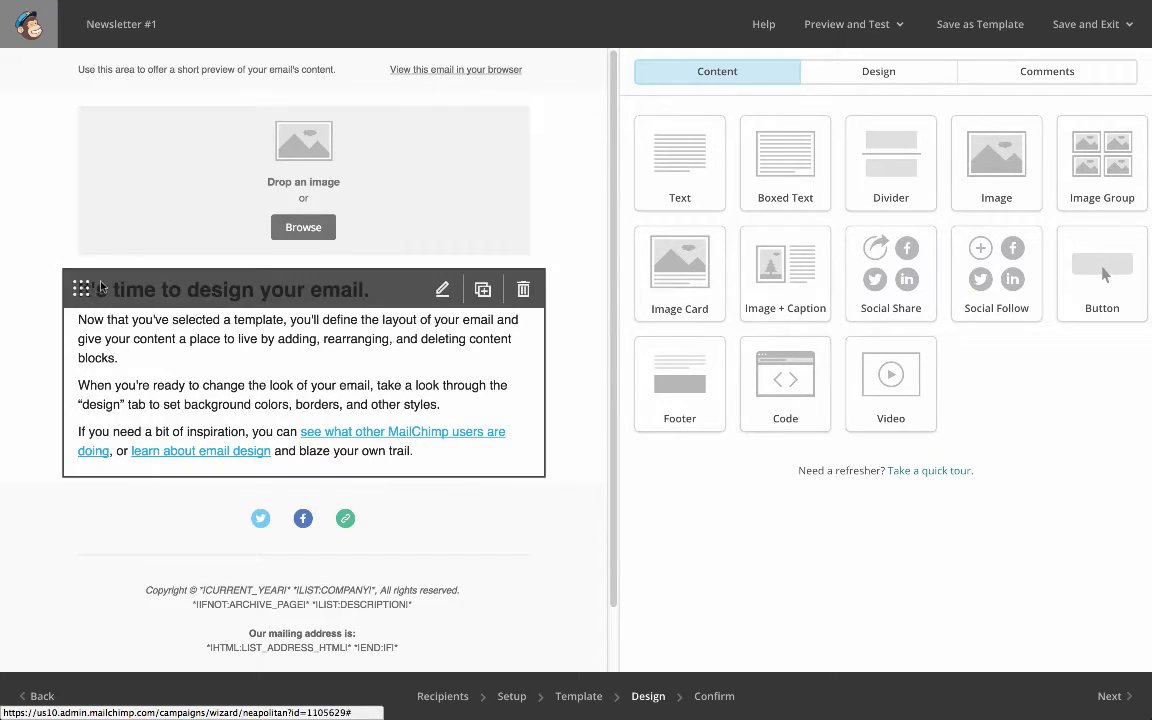
Move the "It's time to design your email." text block to the section below and back under the image
{"action": "left_click_drag", "start_coordinate": [81, 287], "coordinate": [80, 512]}
{"action": "left_click_drag", "start_coordinate": [81, 369], "coordinate": [72, 244]}
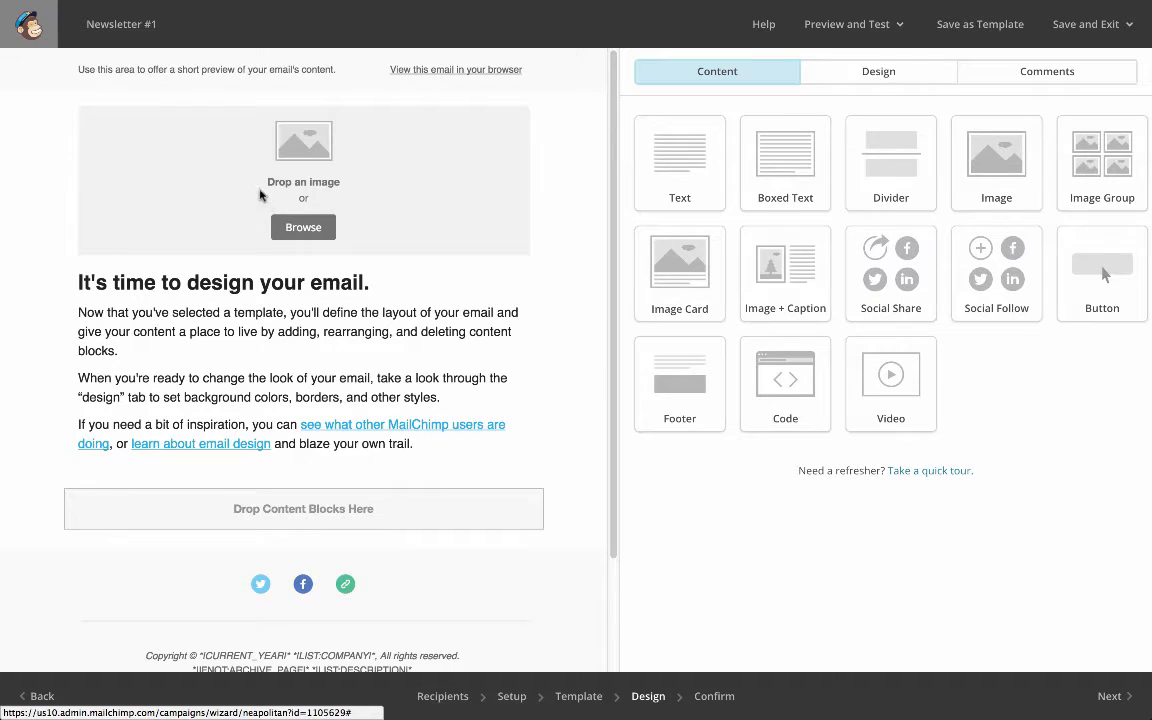
Replace the preview text above the header with "writing + media with insane value + insane heart" and save the block
{"action": "mouse_move", "coordinate": [281, 71]}
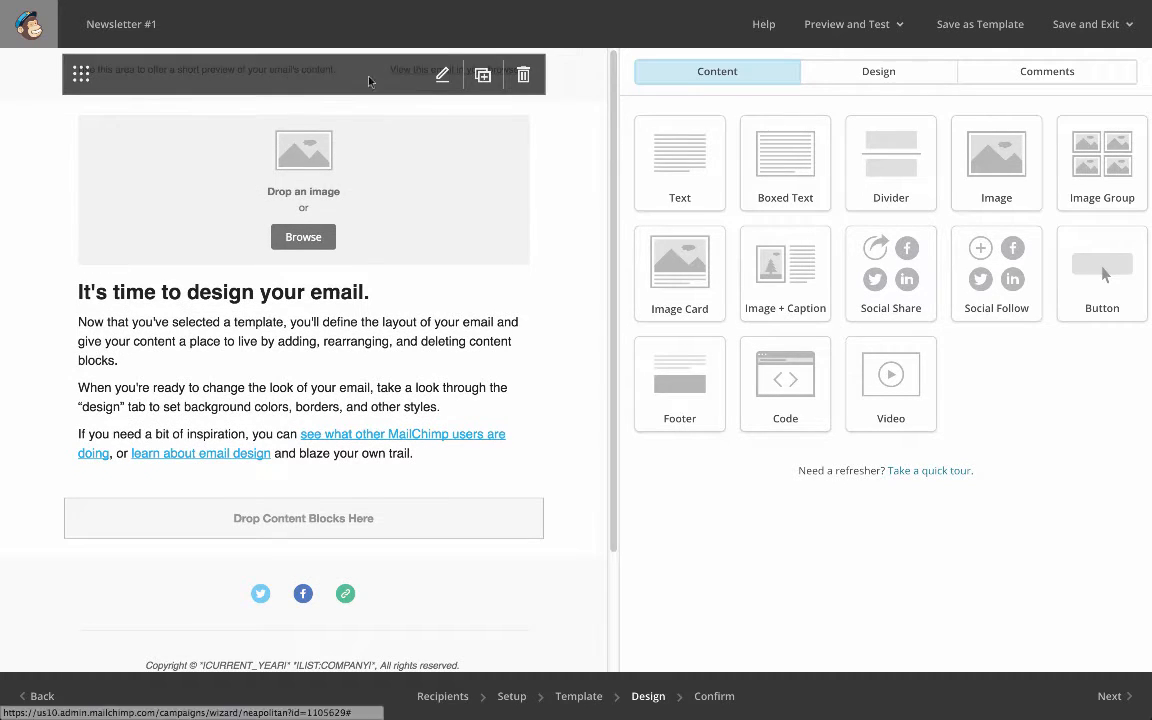
{"action": "left_click", "coordinate": [441, 76]}
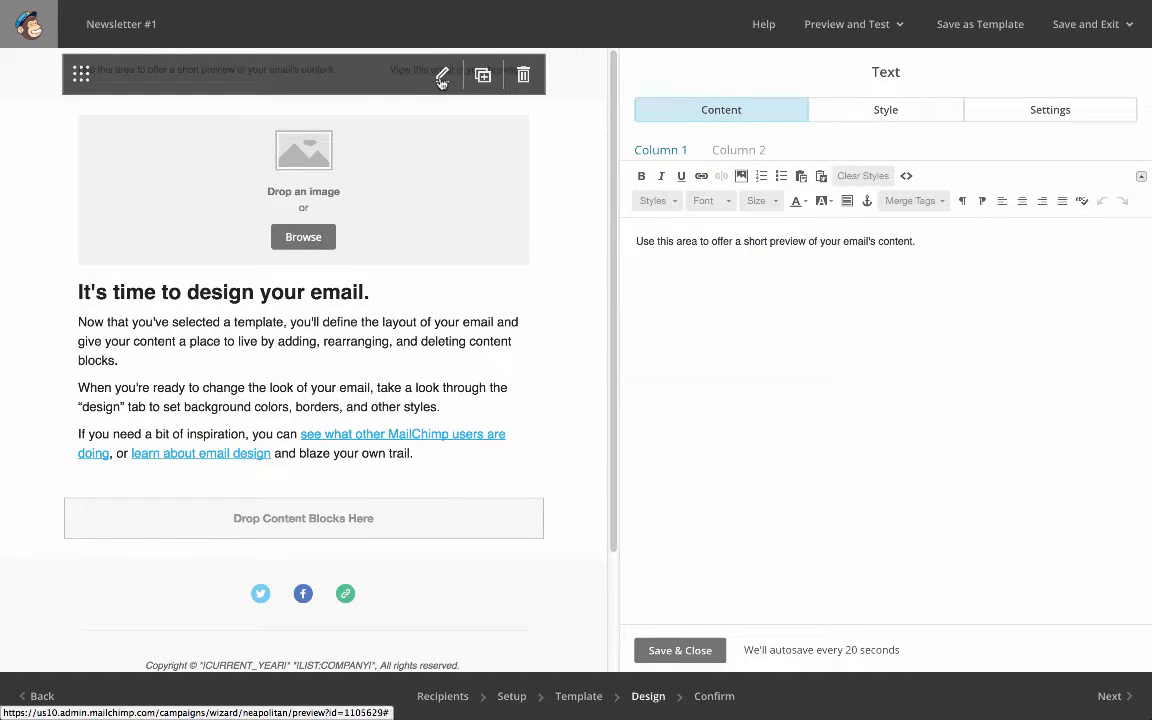
{"action": "double_click", "coordinate": [781, 242]}
{"action": "triple_click", "coordinate": [781, 242]}
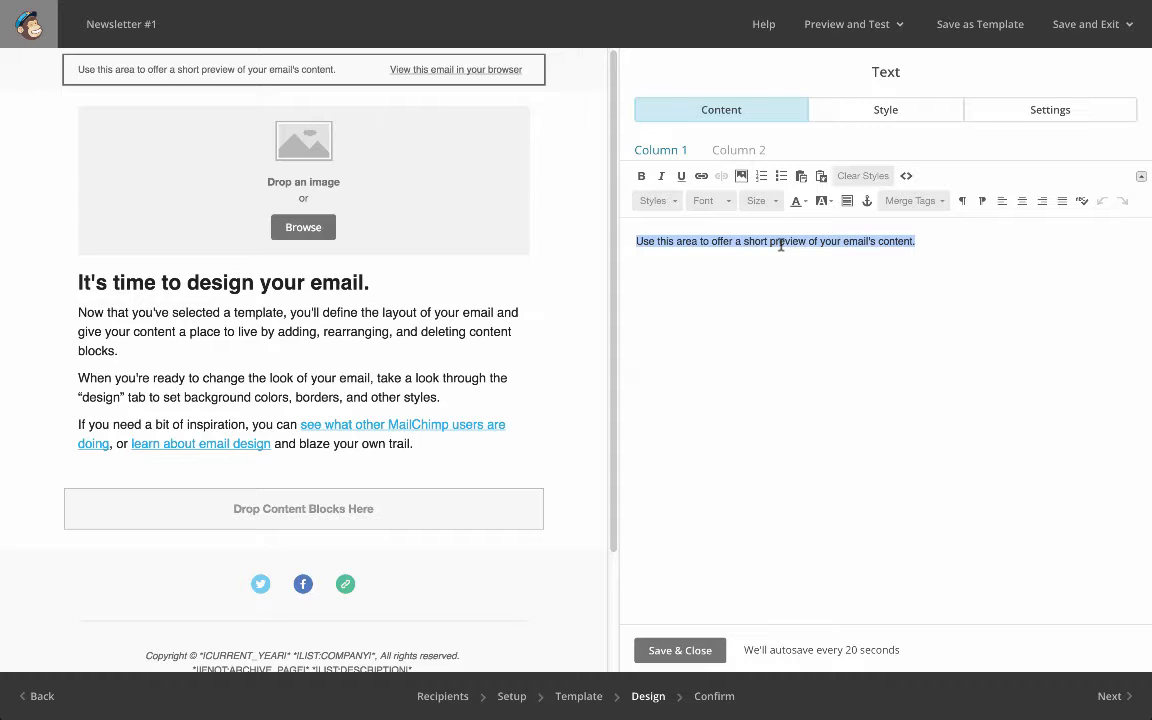
{"action": "type", "text": "writing + m"}
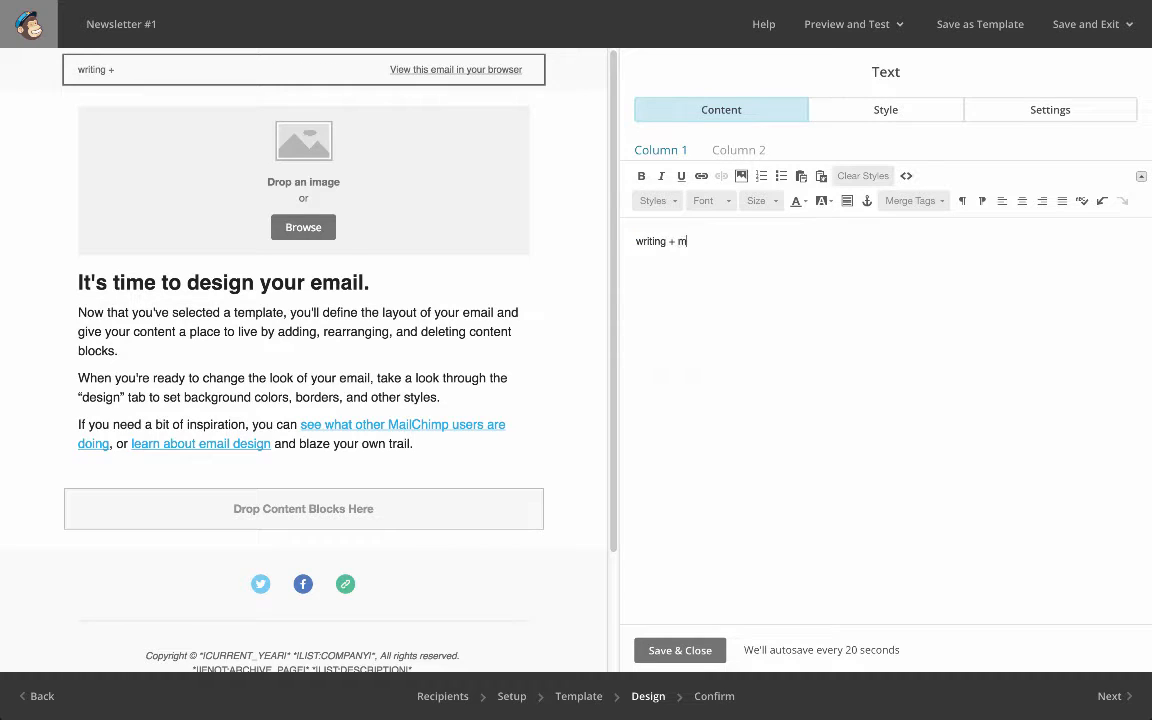
{"action": "type", "text": "edia with insan"}
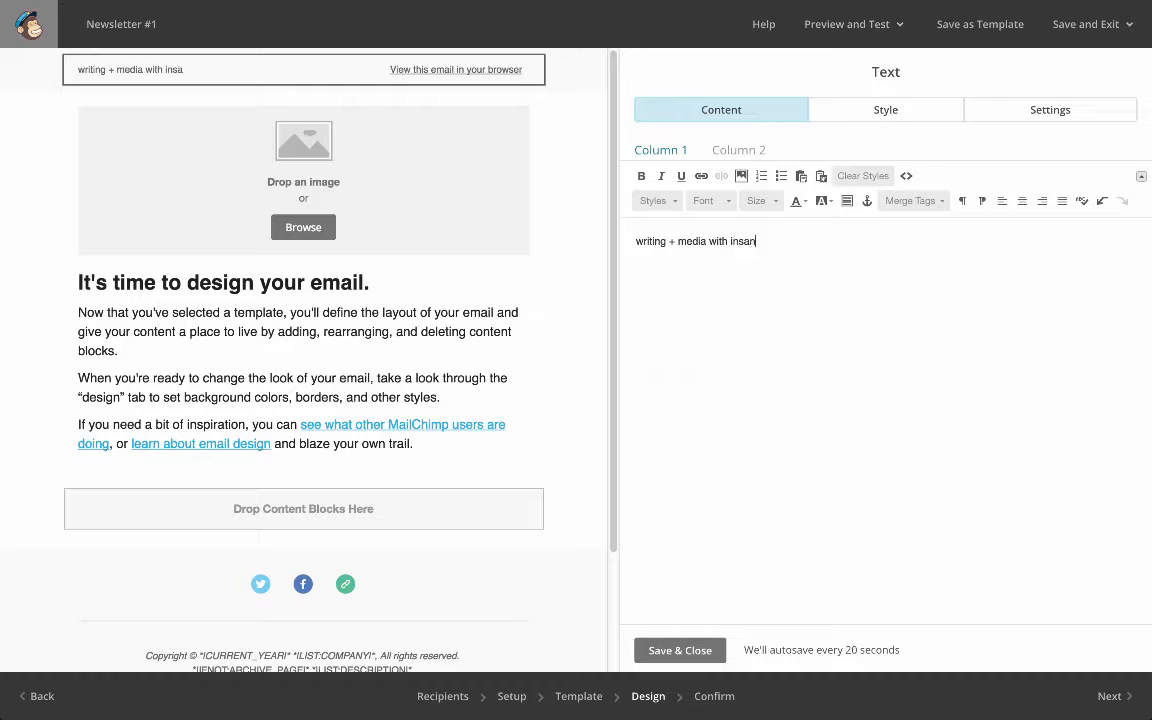
{"action": "type", "text": "e value and insan"}
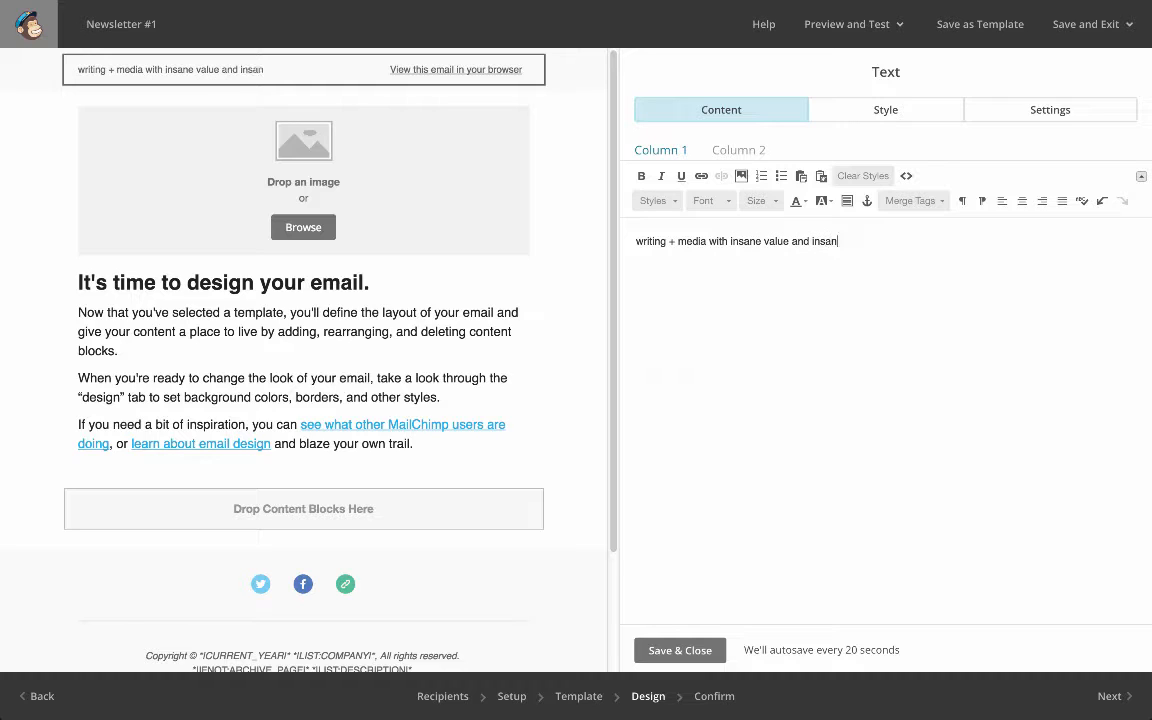
{"action": "type", "text": "e heart"}
{"action": "type", "text": "+"}
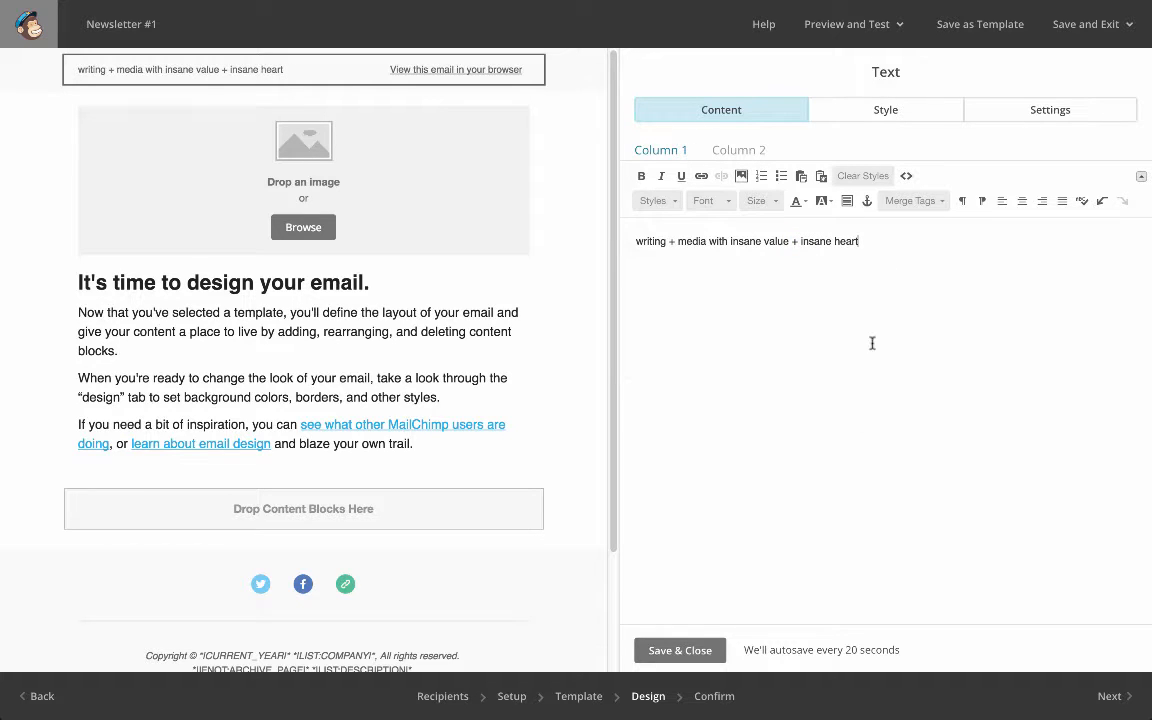
{"action": "left_click", "coordinate": [710, 655]}
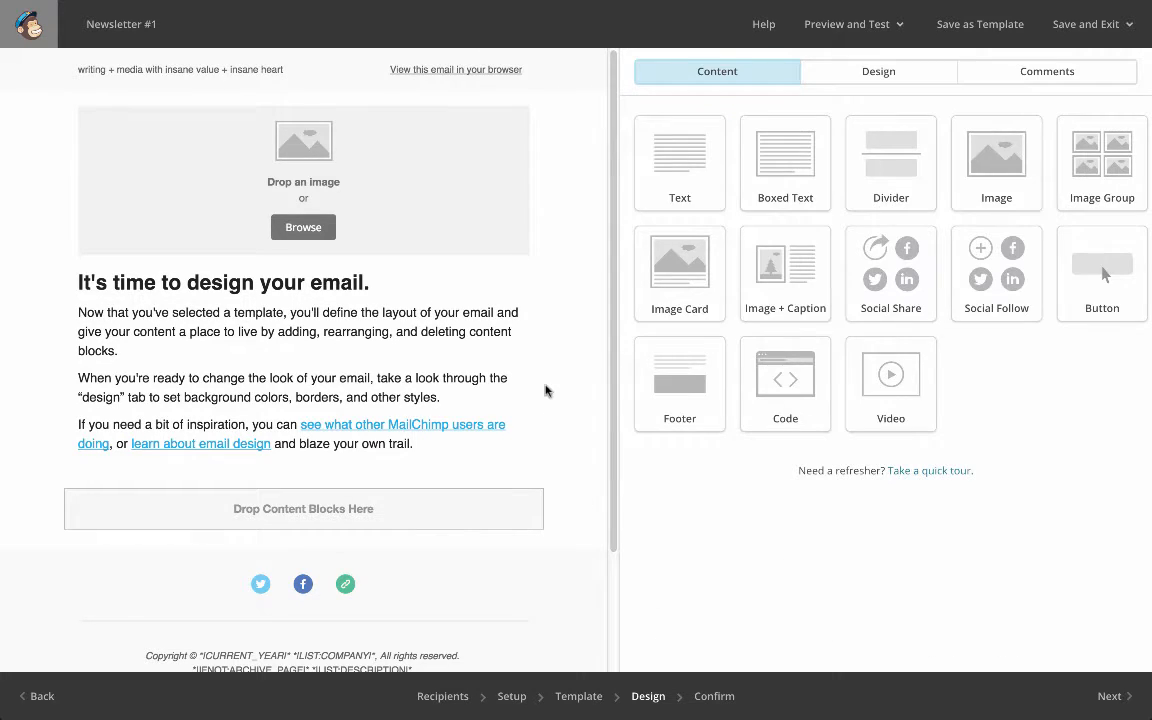
Fill the header image block with the uploaded #InsaneHeartMastermind picture from the file manager and save it
{"action": "left_click", "coordinate": [442, 118]}
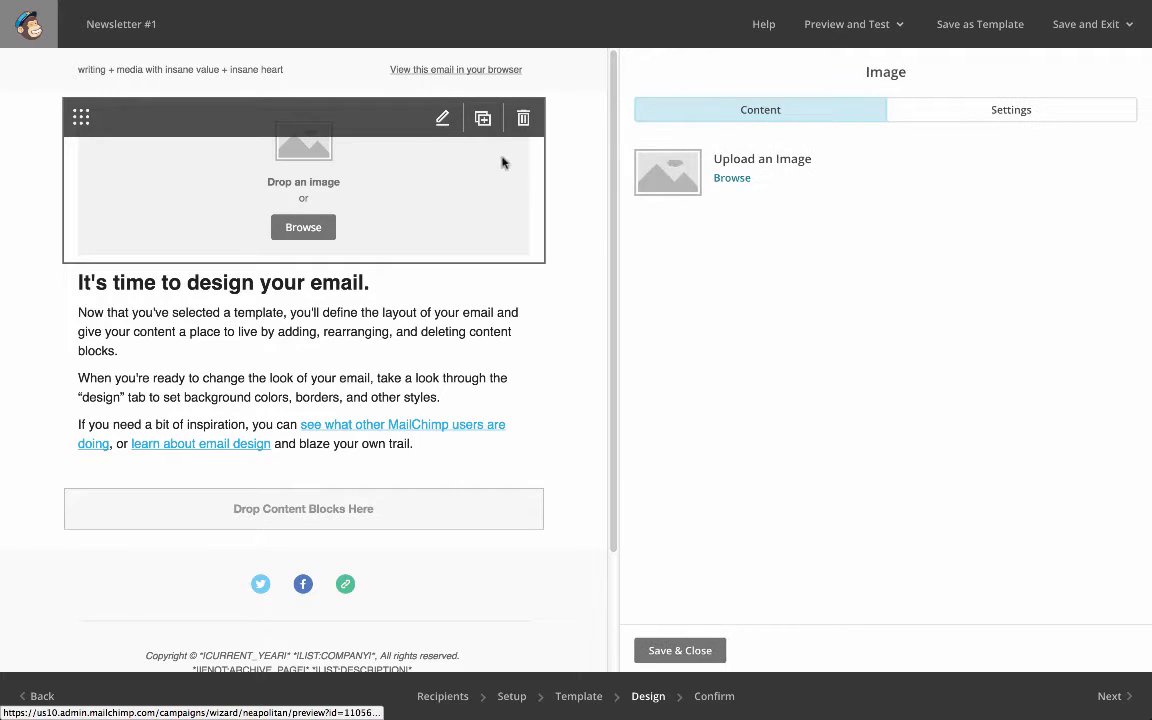
{"action": "left_click", "coordinate": [737, 176]}
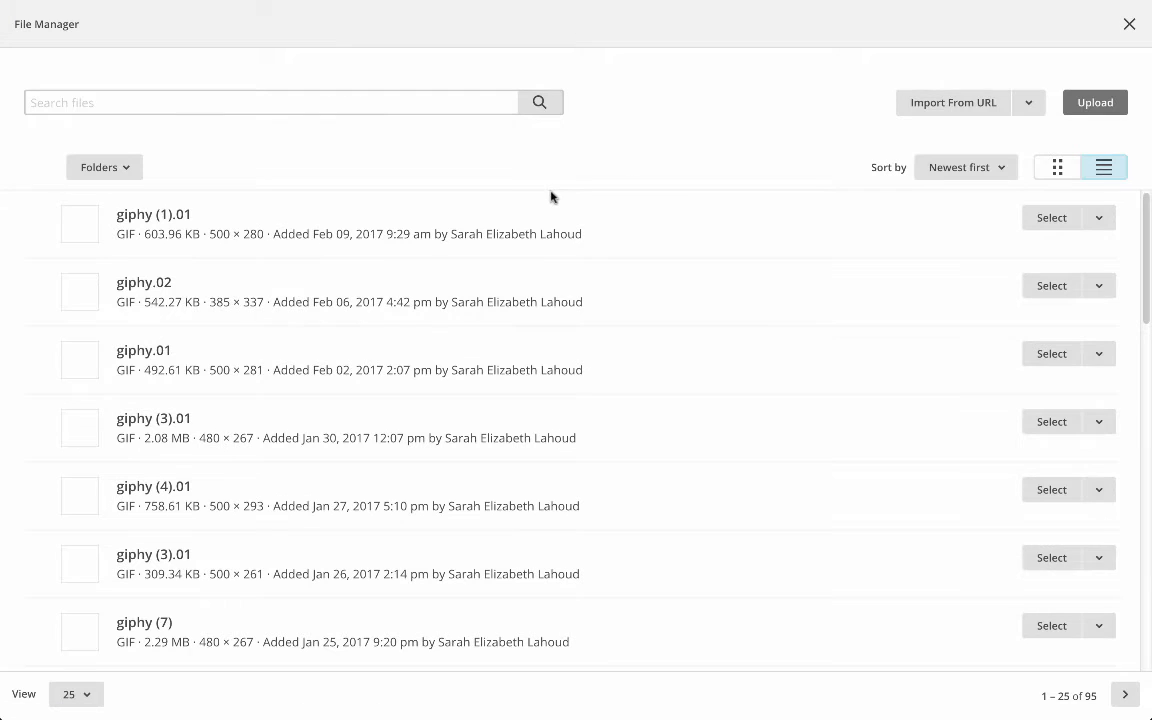
{"action": "scroll", "coordinate": [550, 220], "scroll_direction": "down", "scroll_amount": 10}
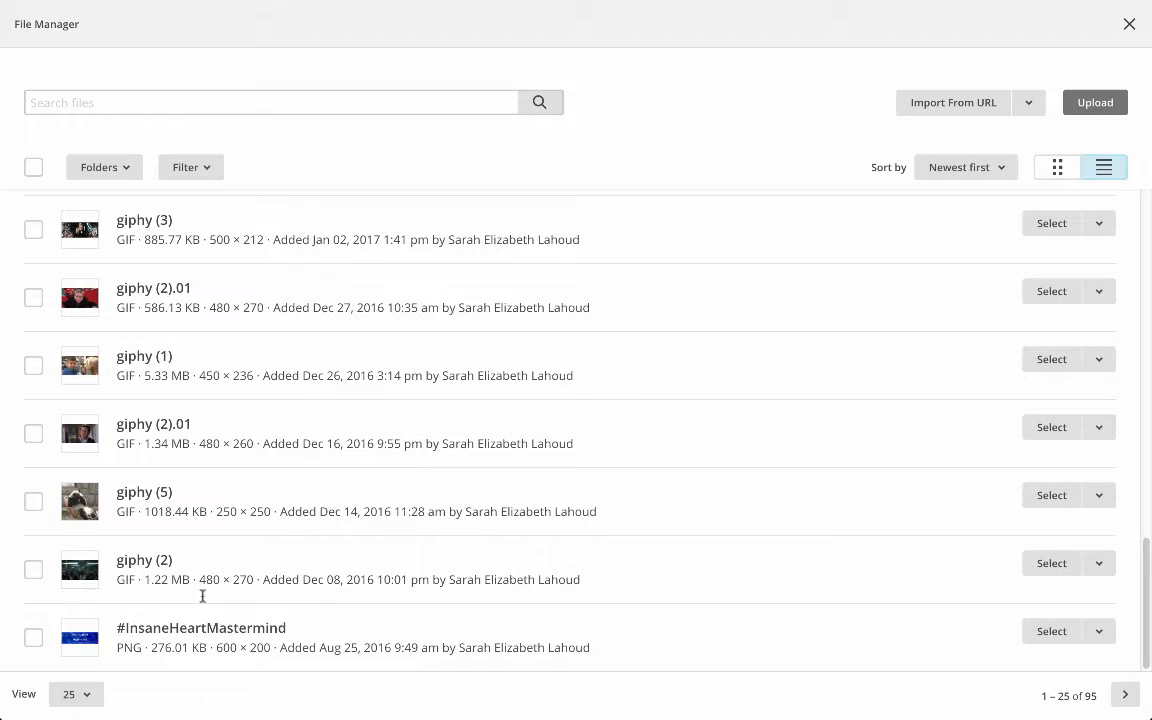
{"action": "left_click", "coordinate": [1042, 640]}
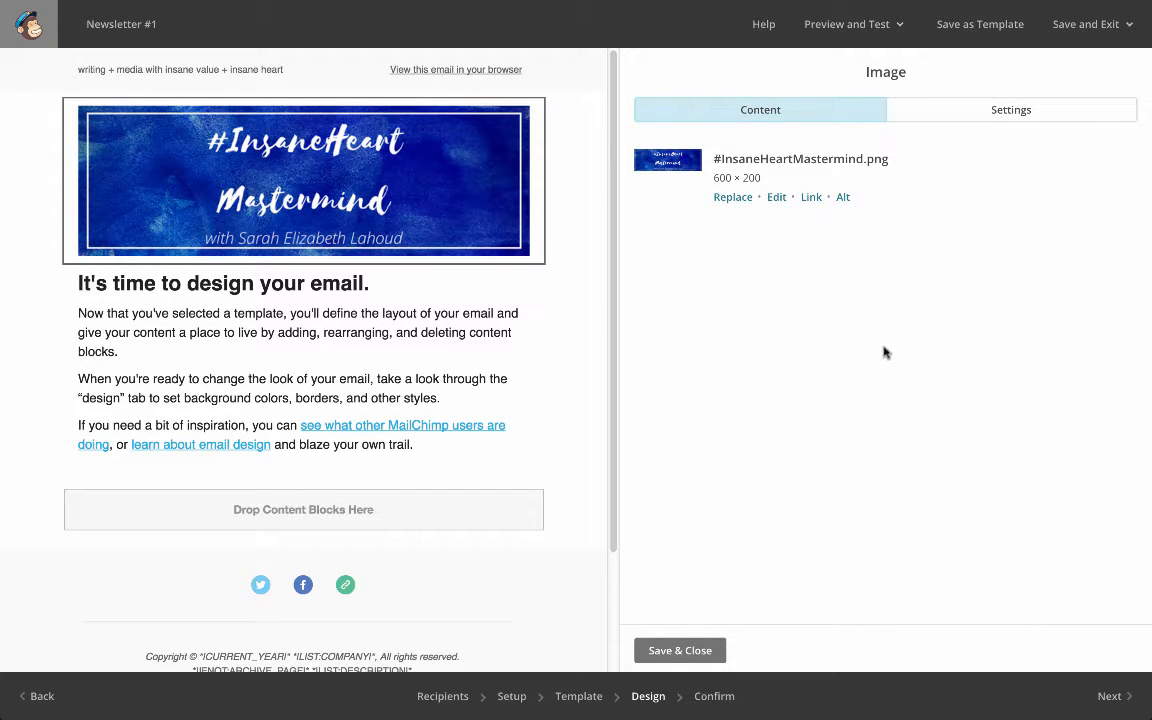
{"action": "left_click", "coordinate": [680, 650]}
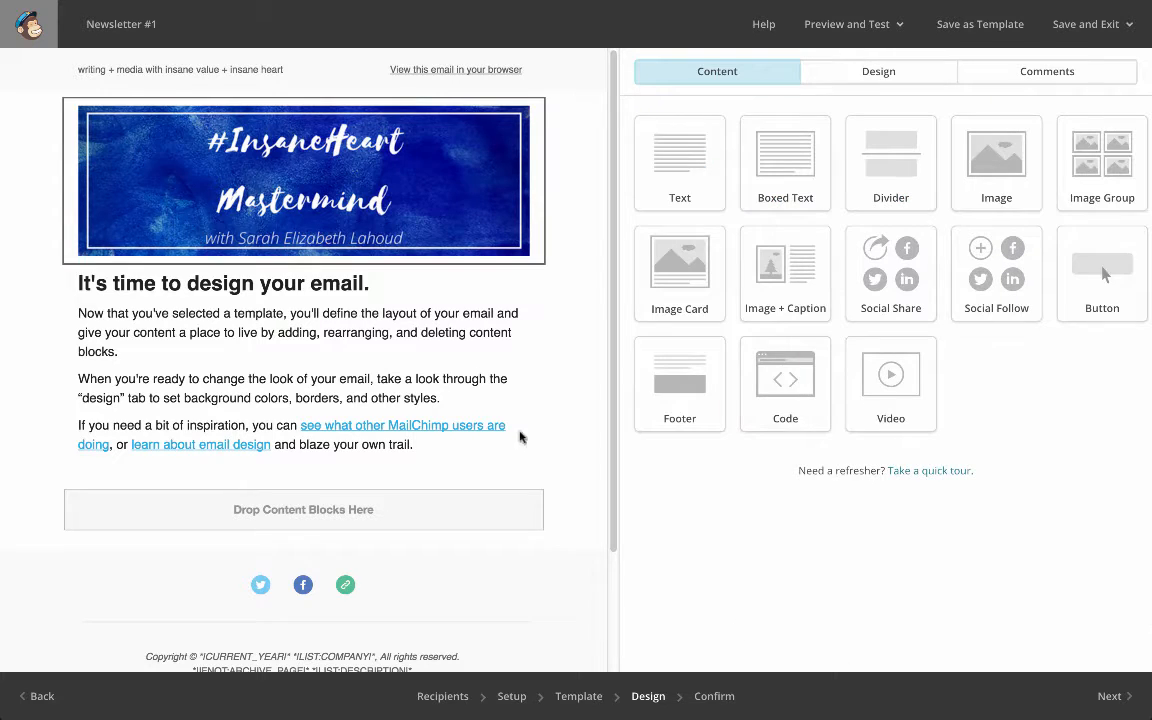
Delete all placeholder text from the main body text block
{"action": "left_click", "coordinate": [445, 316]}
{"action": "left_click_drag", "start_coordinate": [786, 362], "coordinate": [616, 188]}
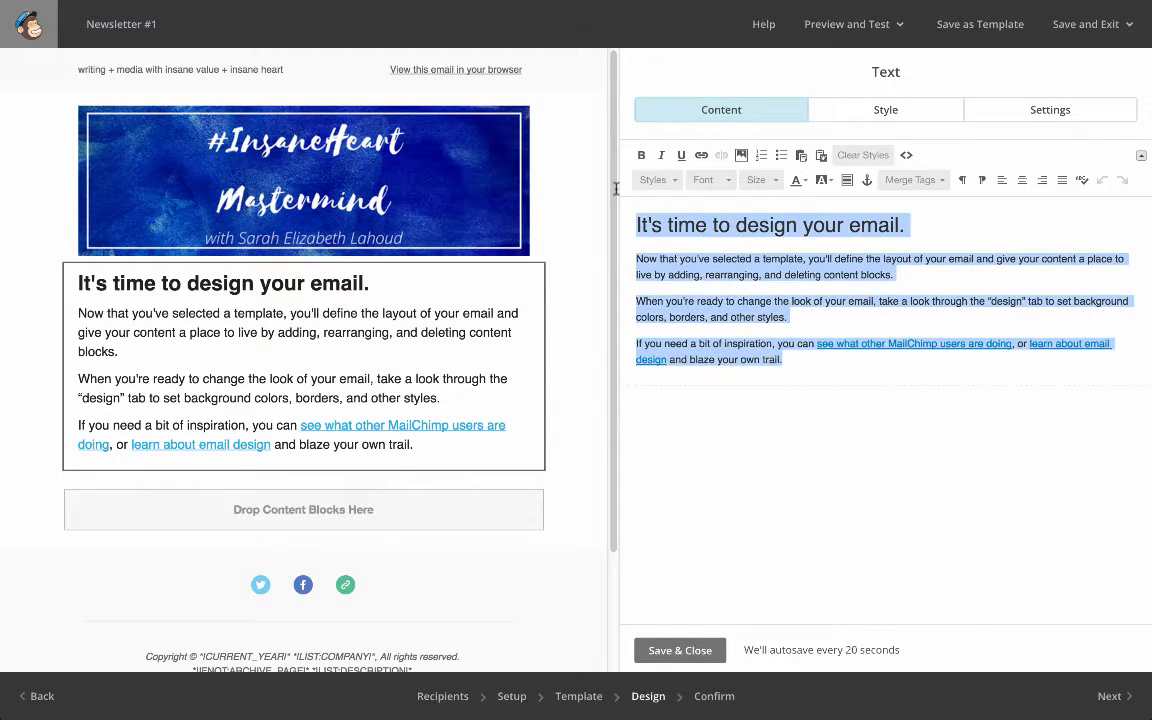
{"action": "key", "text": "BackSpace"}
Try to write "Hey everyone!" in the body text block with the Default Text style
{"action": "left_click", "coordinate": [656, 184]}
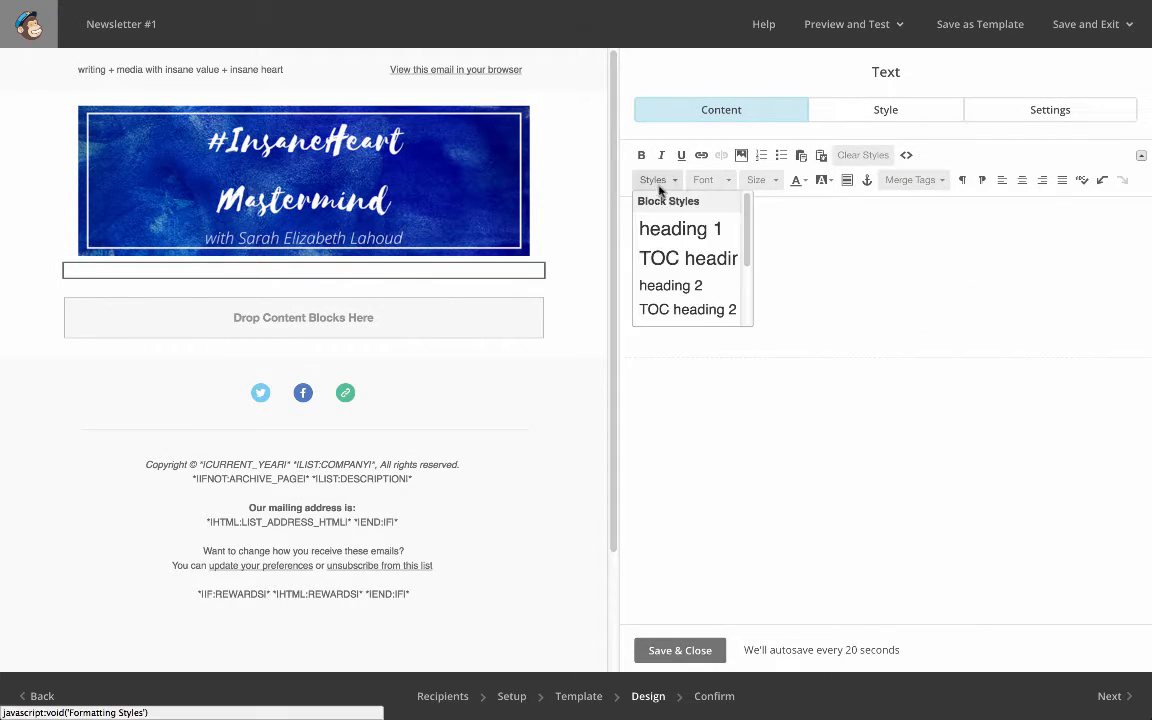
{"action": "scroll", "coordinate": [690, 255], "scroll_direction": "down", "scroll_amount": 3}
{"action": "scroll", "coordinate": [699, 276], "scroll_direction": "down", "scroll_amount": 1}
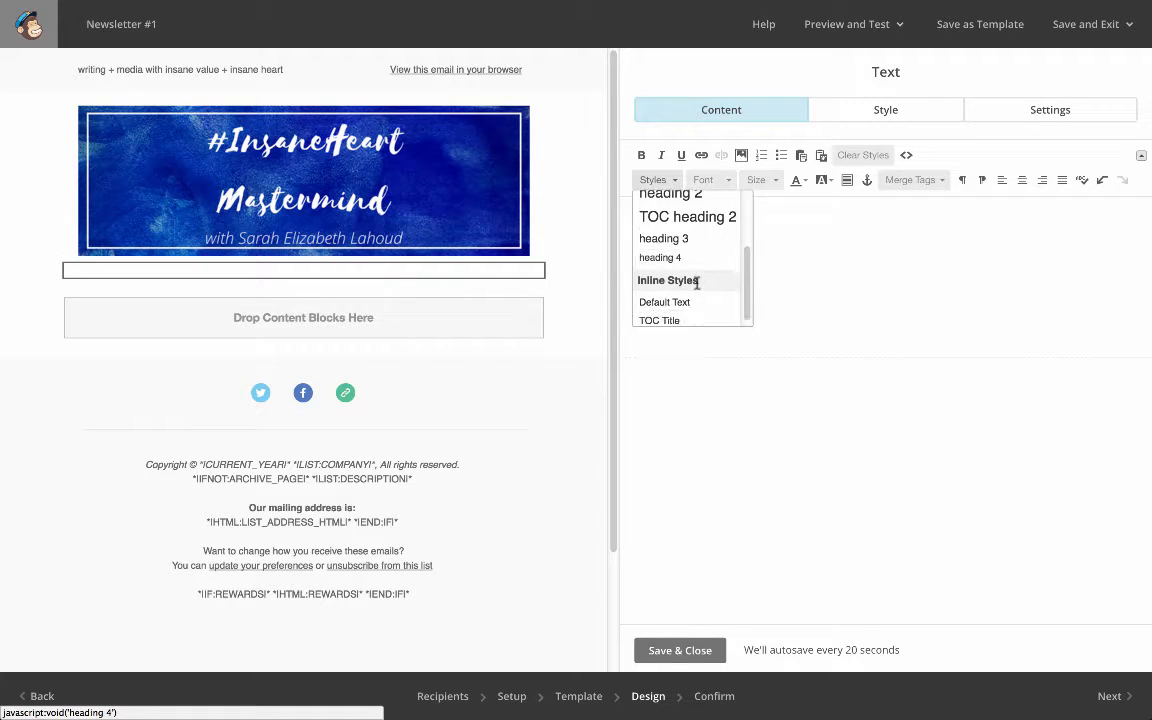
{"action": "left_click", "coordinate": [692, 296]}
{"action": "type", "text": "H"}
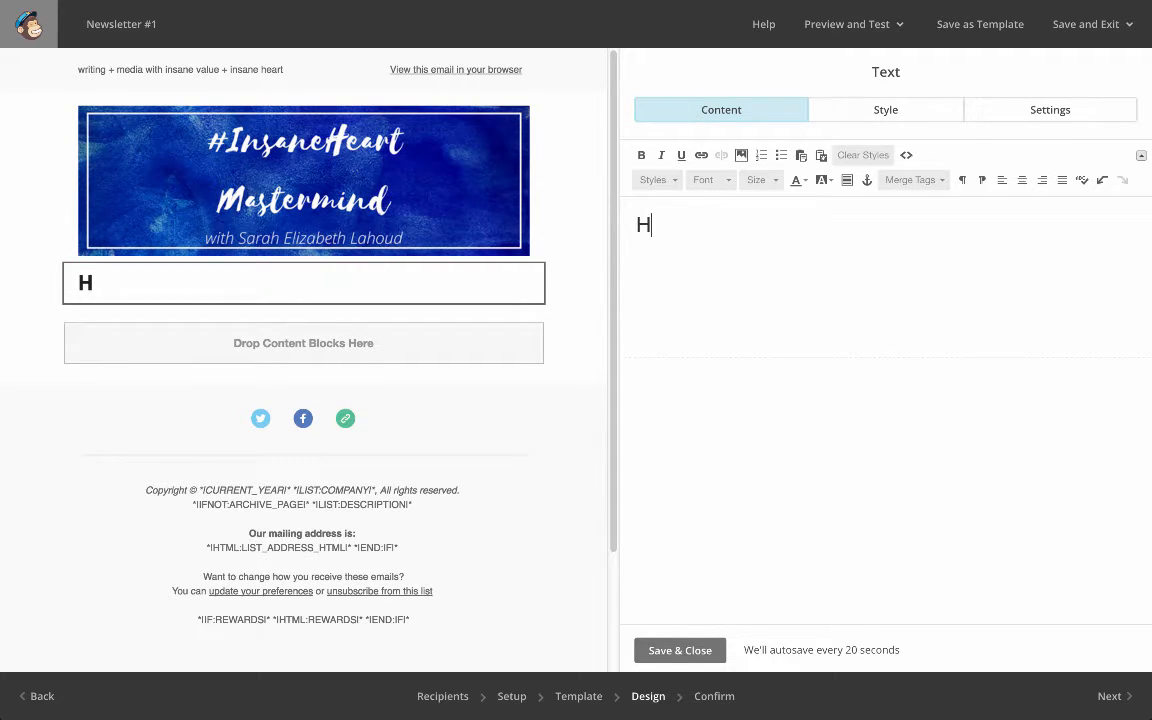
{"action": "type", "text": "ey everyone!"}
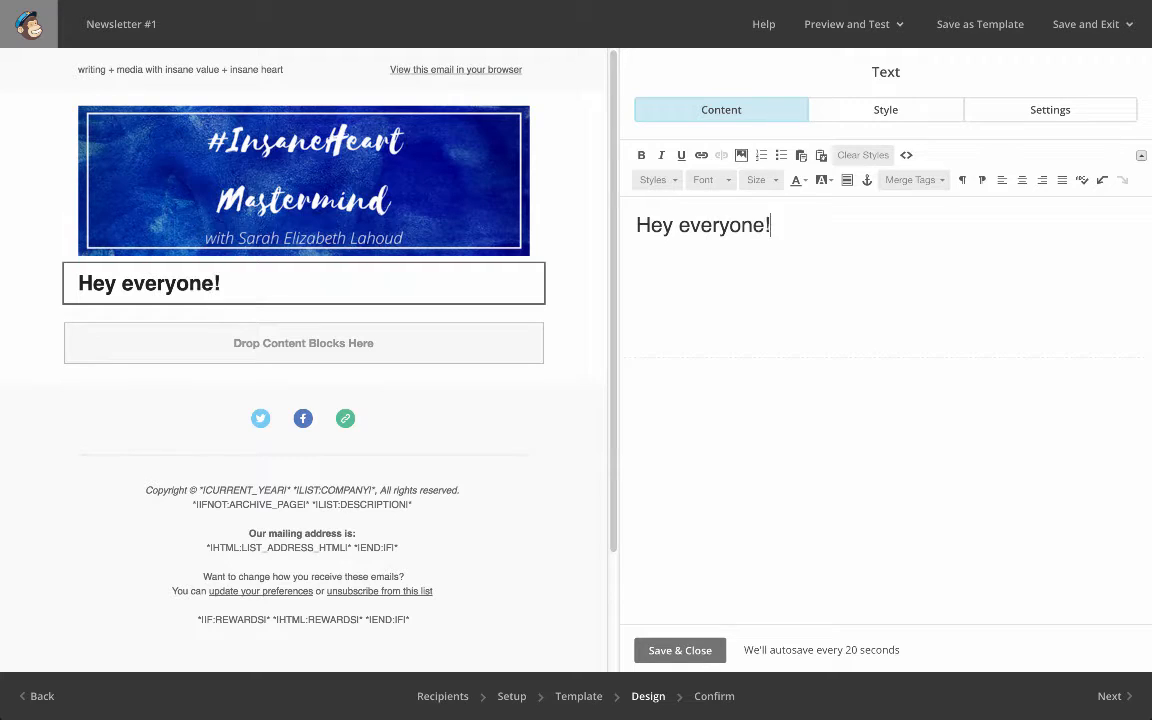
Try to restyle the greeting as Default Text, and delete the greeting
{"action": "triple_click", "coordinate": [715, 225]}
{"action": "left_click", "coordinate": [655, 180]}
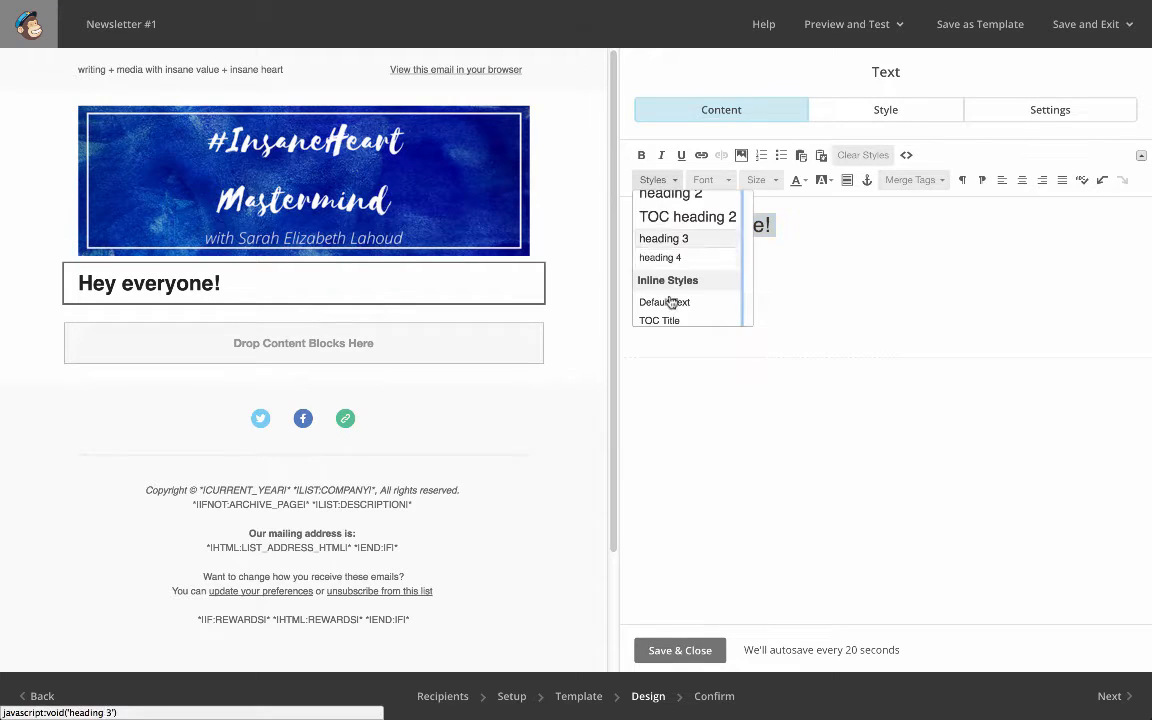
{"action": "left_click", "coordinate": [664, 302]}
{"action": "left_click", "coordinate": [795, 218]}
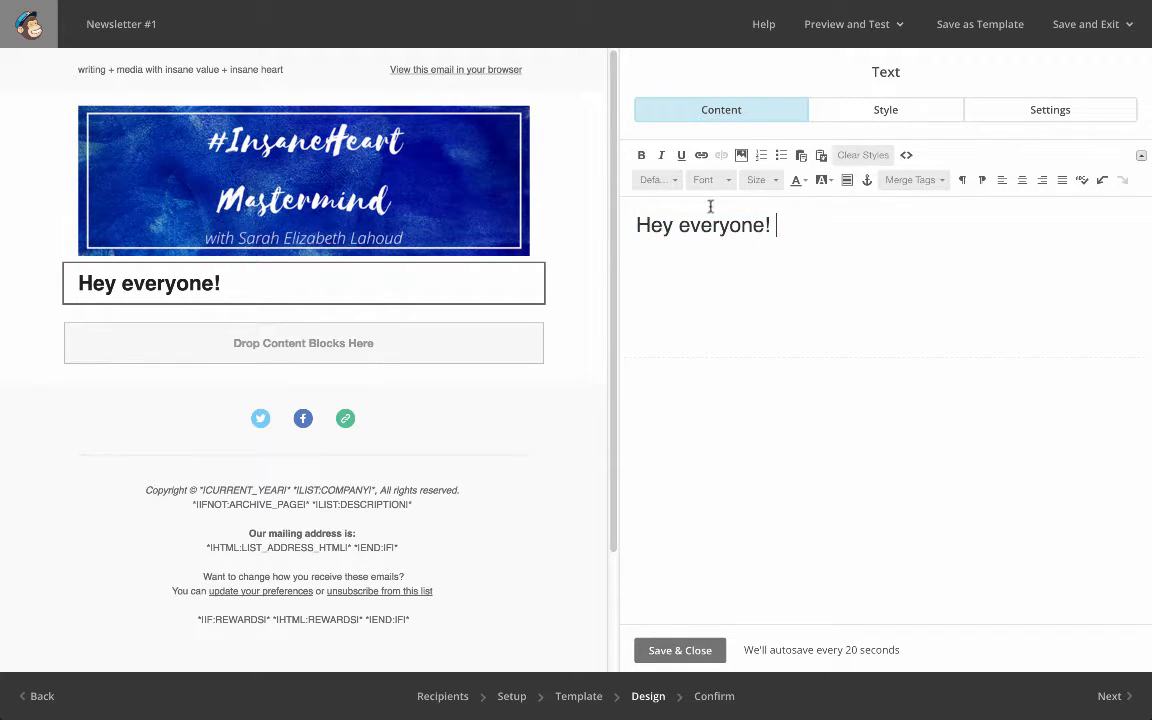
{"action": "triple_click", "coordinate": [776, 229]}
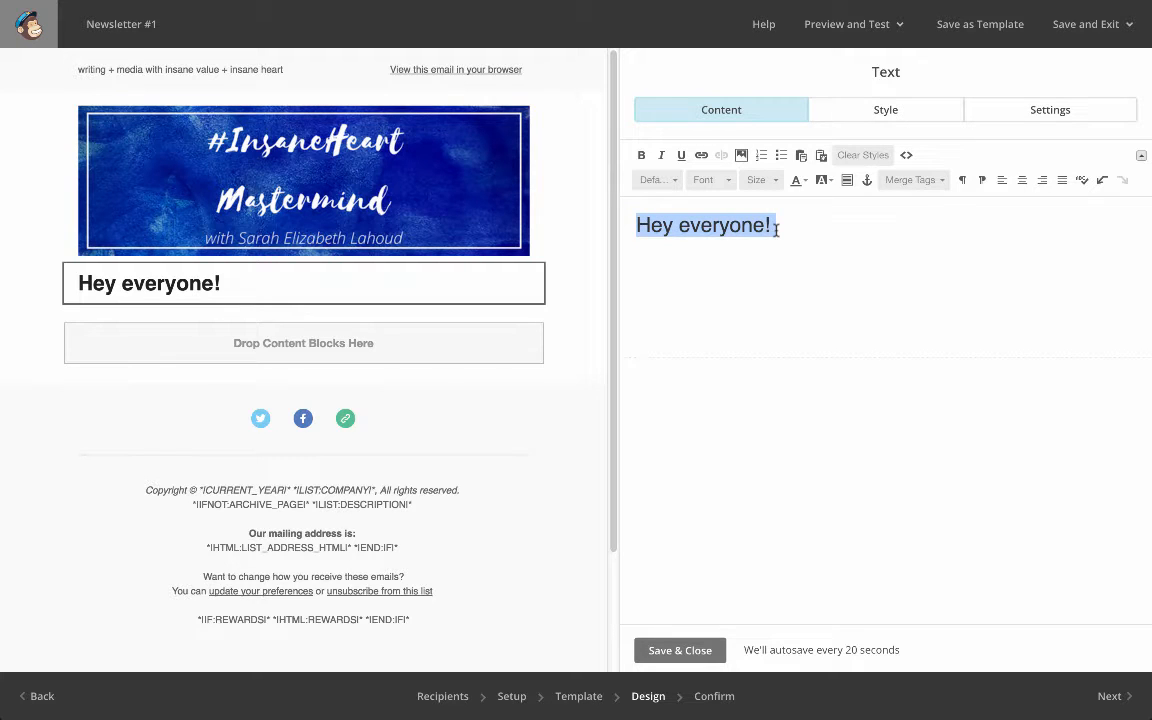
{"action": "key", "text": "BackSpace"}
Reopen the empty body text block, write "Hey everyone!!" and the filler line "sdfksd;fsdfihsdfljsdf;sdfsdfsdf", and save it
{"action": "left_click", "coordinate": [446, 120]}
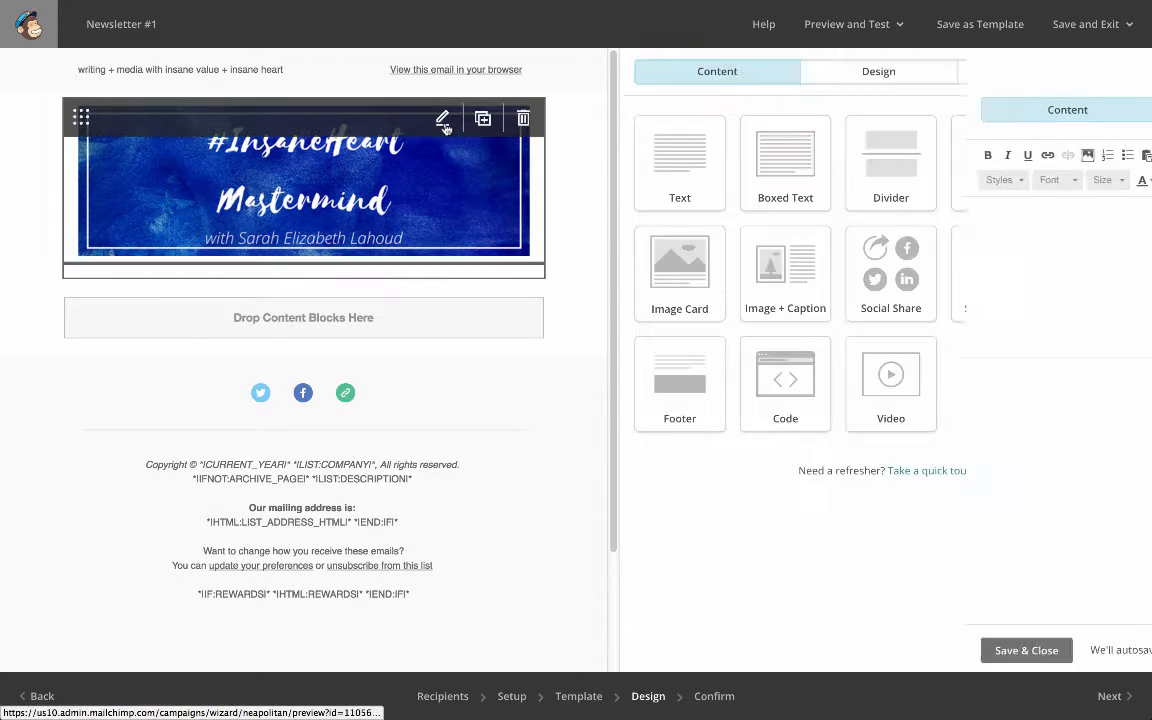
{"action": "left_click", "coordinate": [443, 282]}
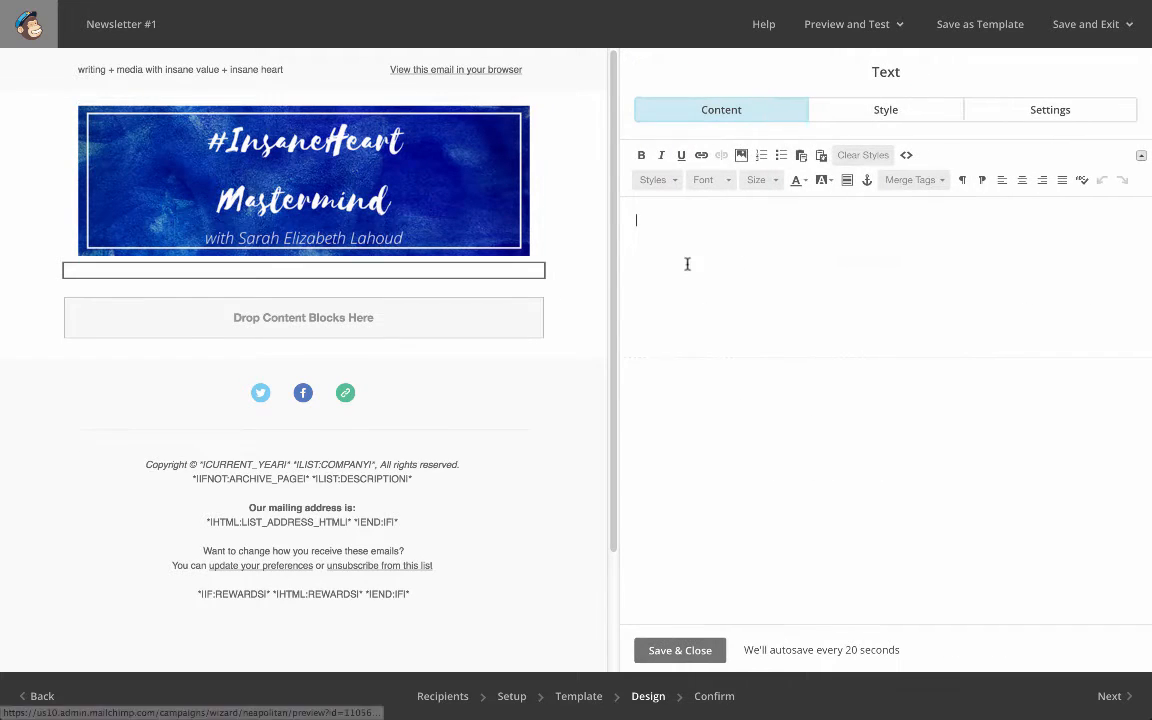
{"action": "type", "text": "Hey every"}
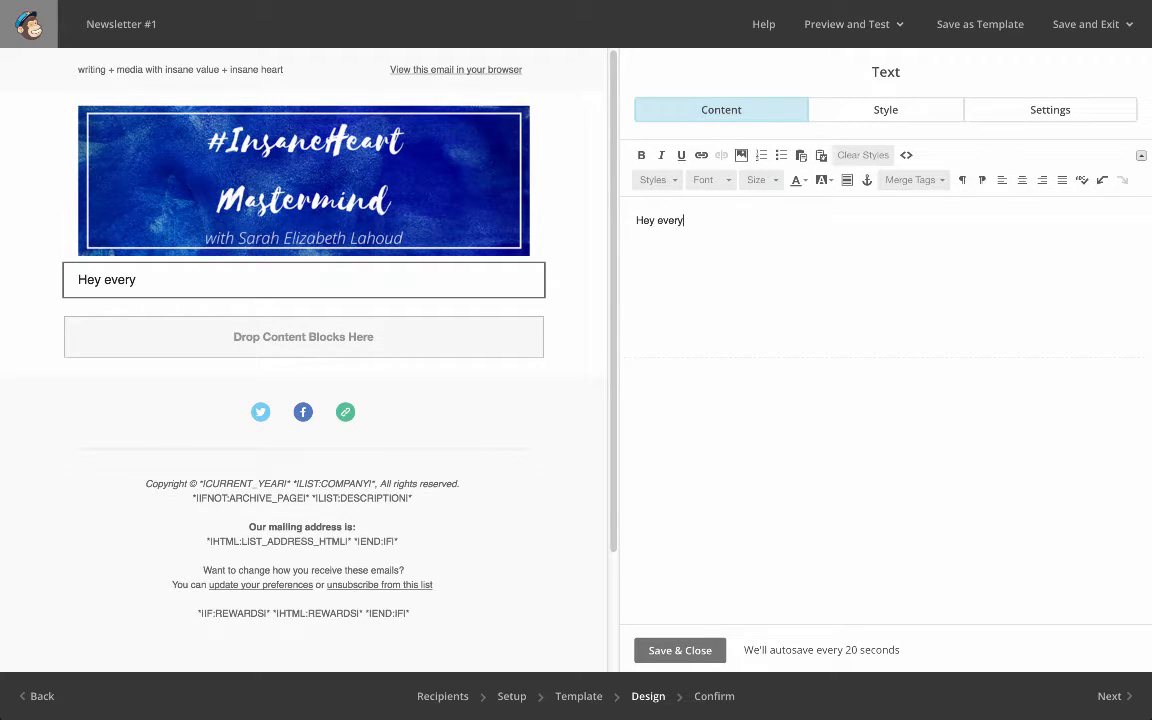
{"action": "type", "text": "one!!"}
{"action": "key", "text": "Return"}
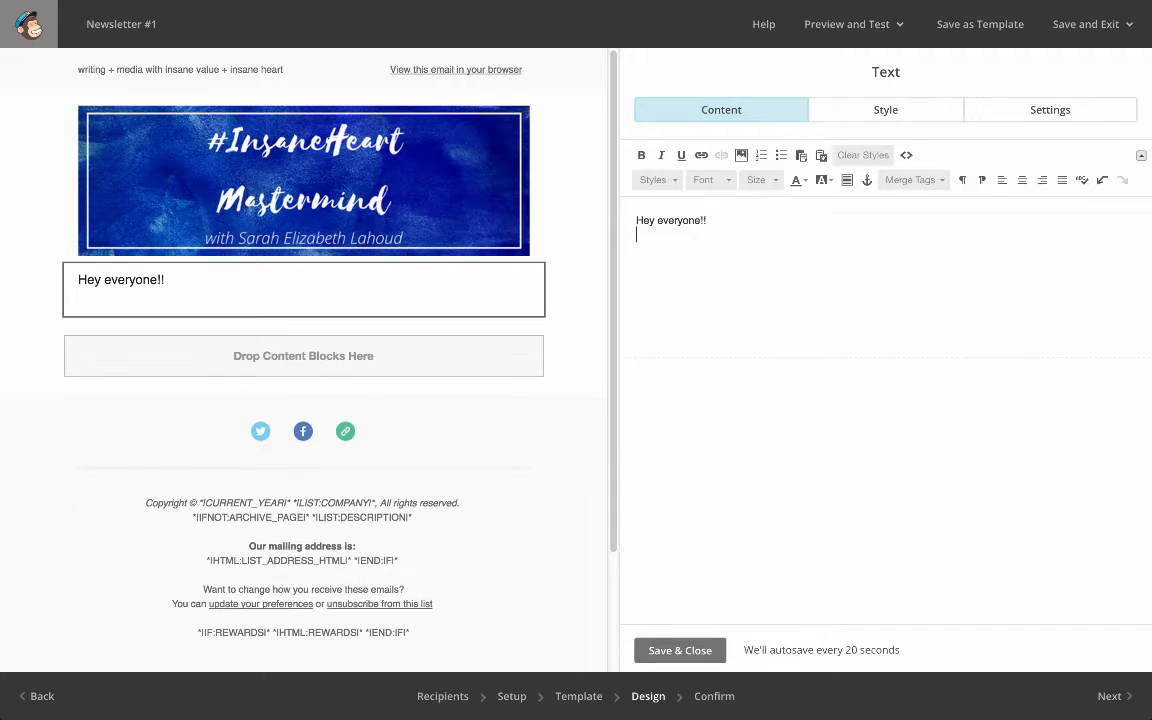
{"action": "type", "text": "sdfksd;fsdfihsdfljsdf;sdfsdfsdf"}
{"action": "key", "text": "Return"}
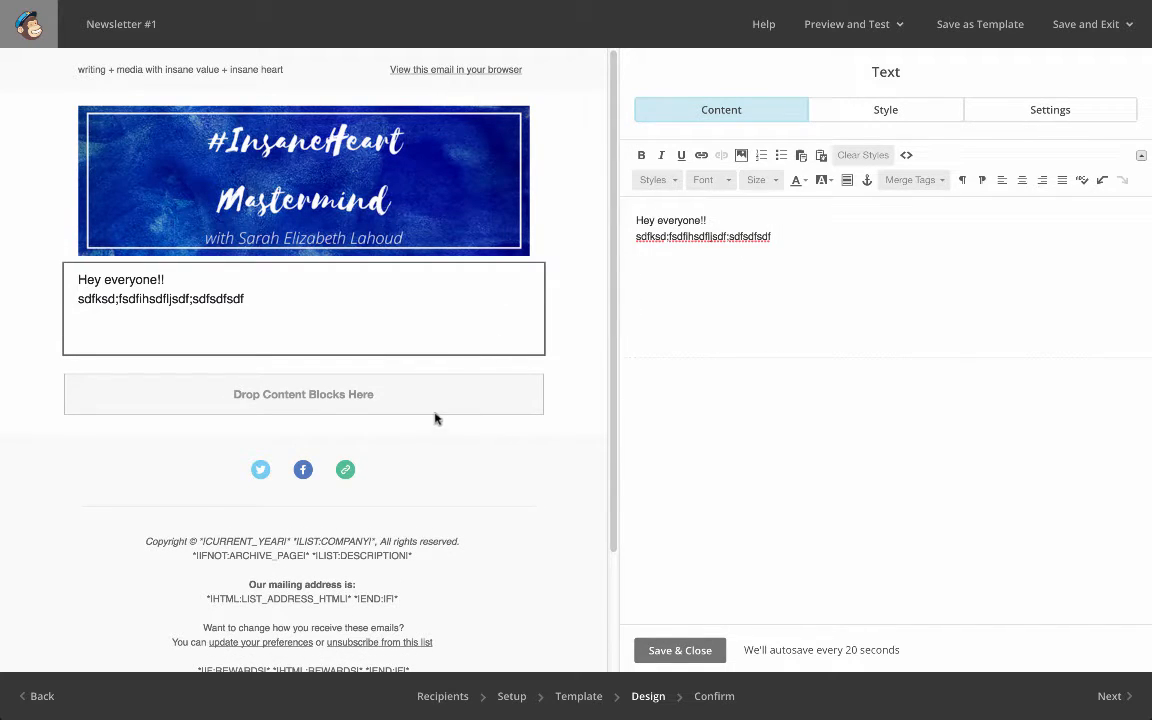
{"action": "left_click", "coordinate": [675, 650]}
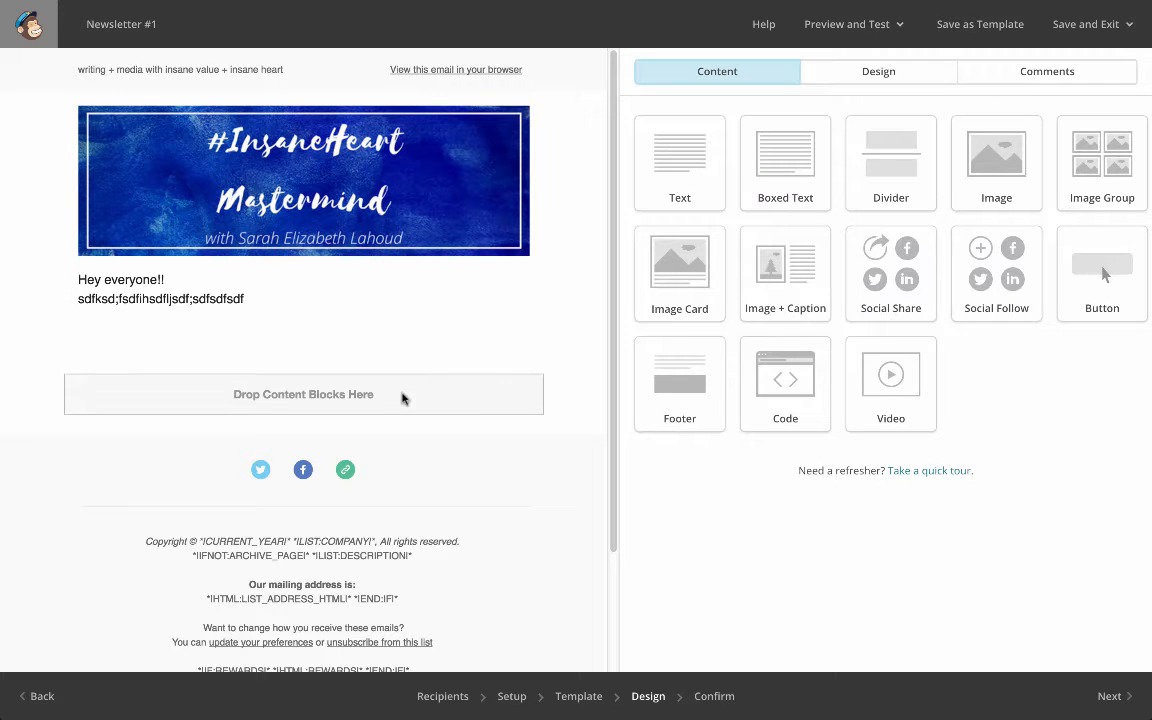
Delete the social follow block above the footer and confirm the deletion
{"action": "mouse_move", "coordinate": [527, 460]}
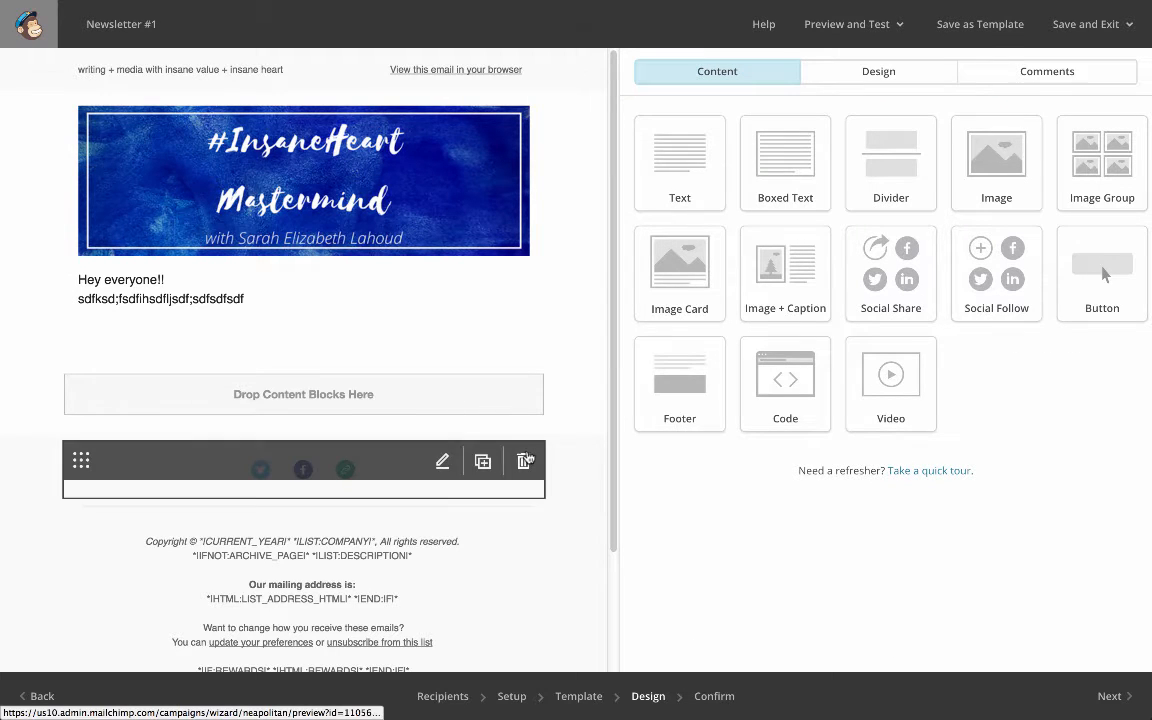
{"action": "left_click", "coordinate": [525, 460]}
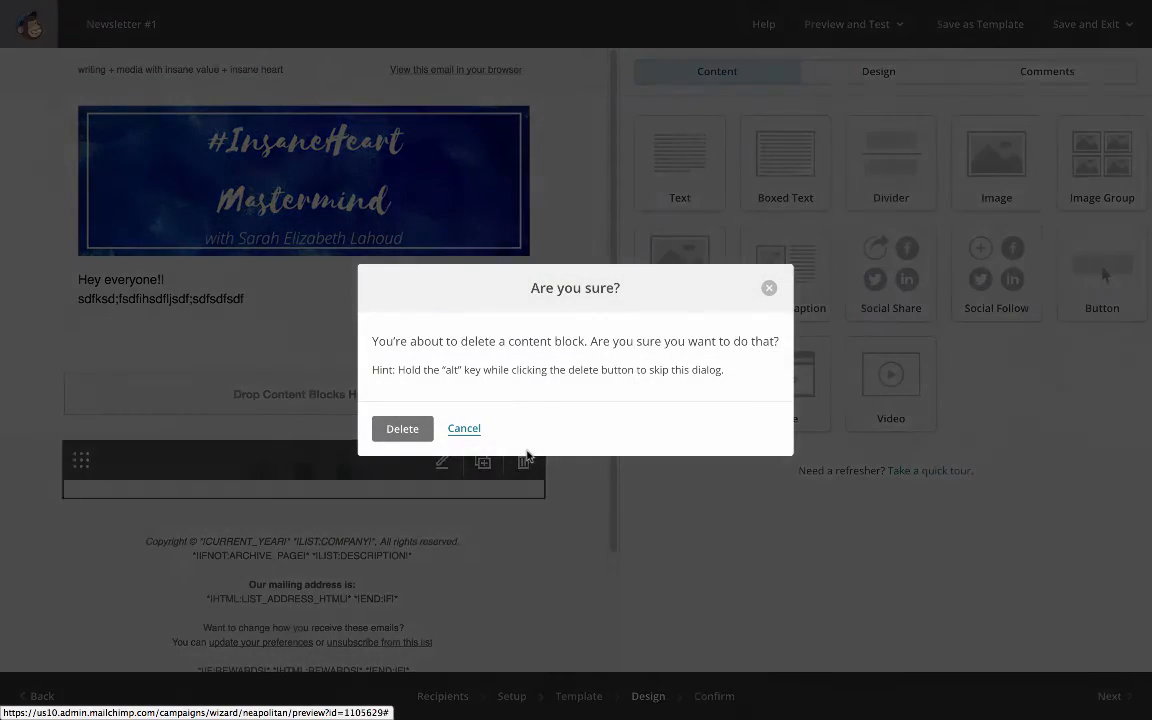
{"action": "left_click", "coordinate": [402, 428]}
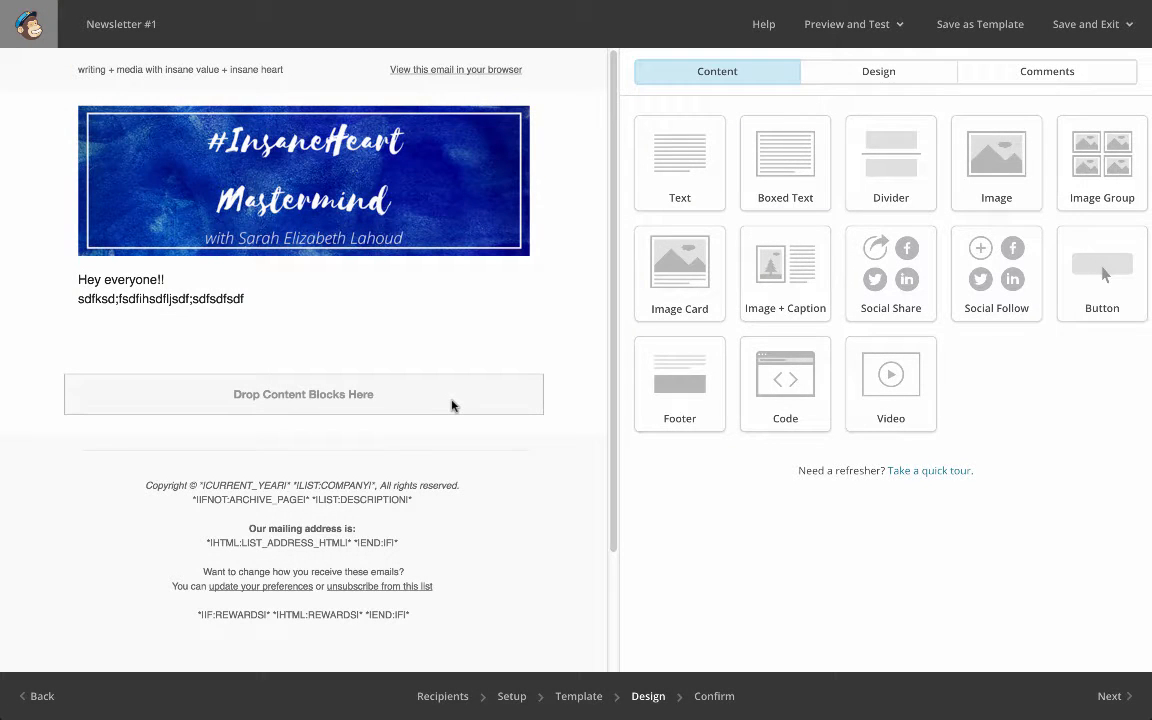
Add the line "Hey *|FNAME|*!" below the filler text in the body text block using the first-name merge tag, and save the block
{"action": "mouse_move", "coordinate": [309, 523]}
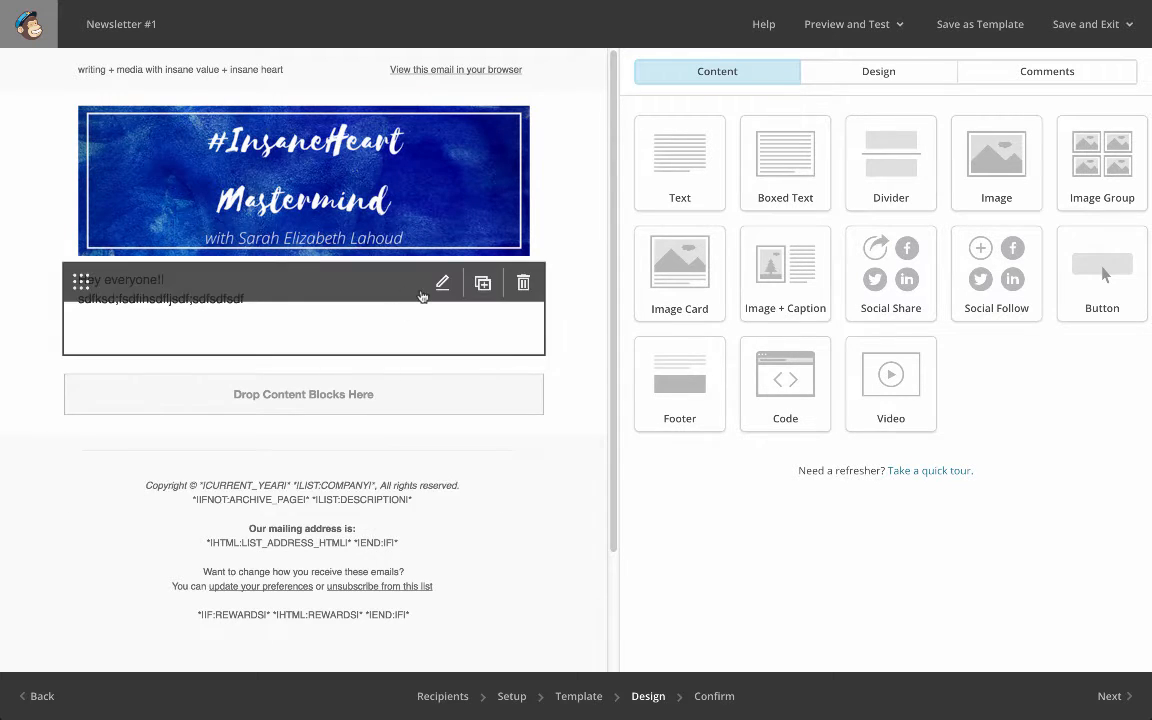
{"action": "left_click", "coordinate": [438, 282]}
{"action": "left_click", "coordinate": [811, 247]}
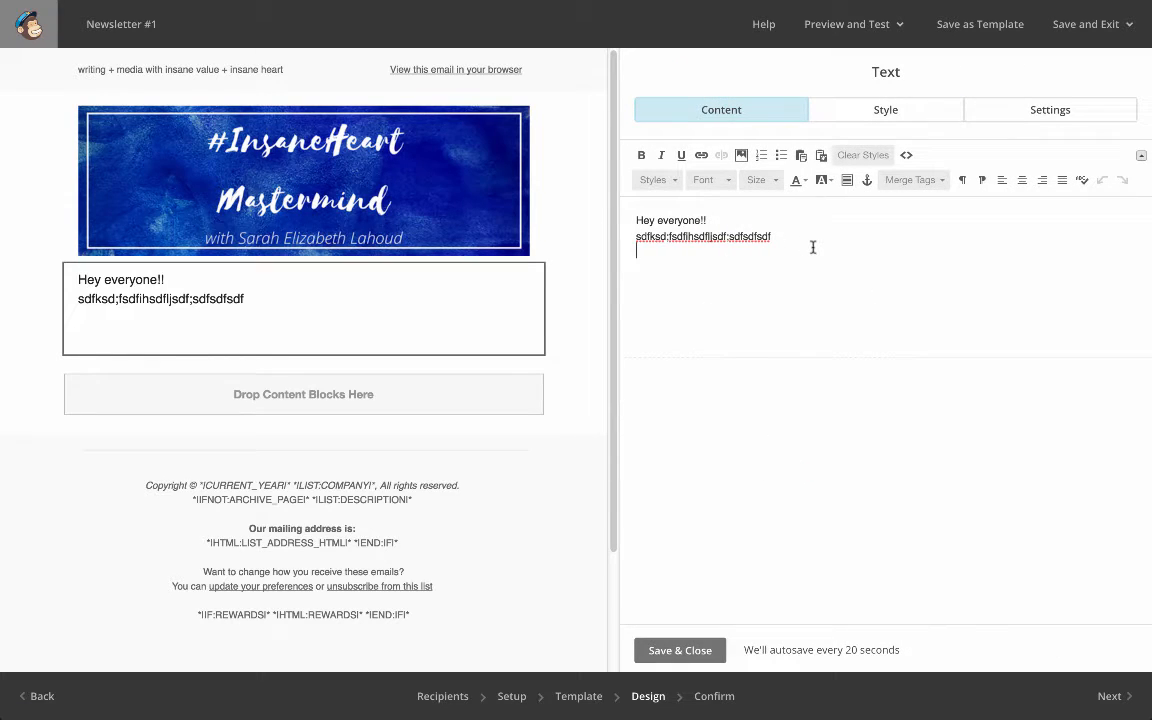
{"action": "key", "text": "Return"}
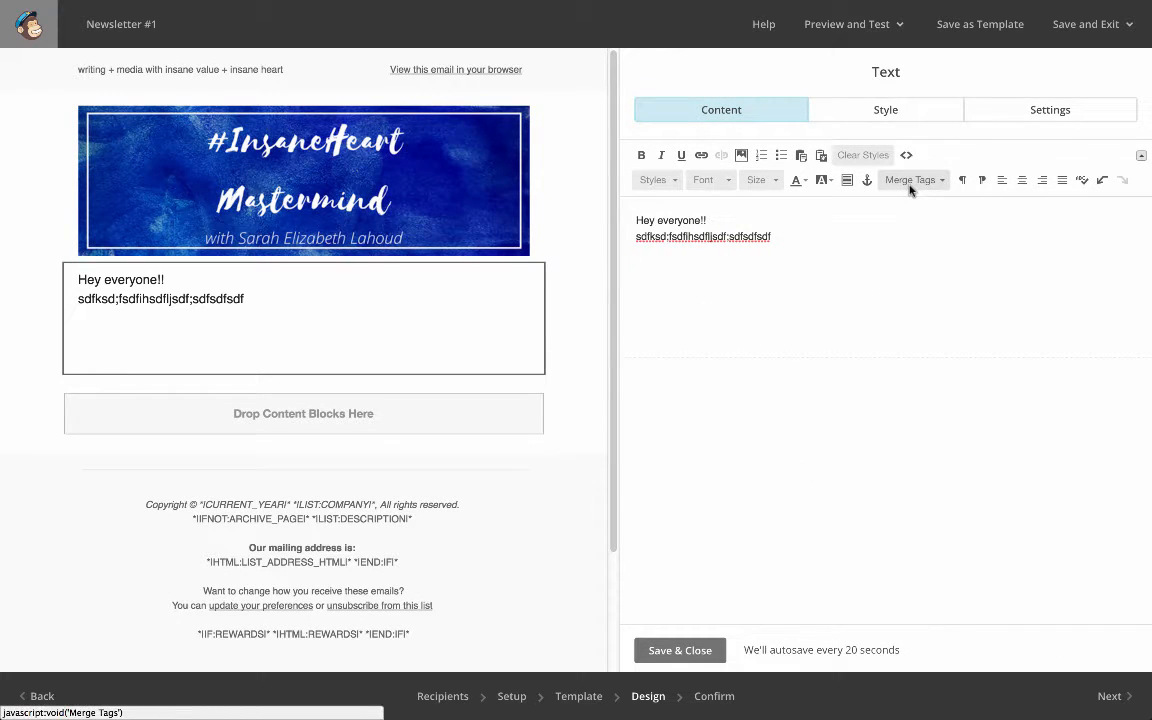
{"action": "type", "text": "Hey"}
{"action": "left_click", "coordinate": [940, 182]}
{"action": "left_click", "coordinate": [908, 265]}
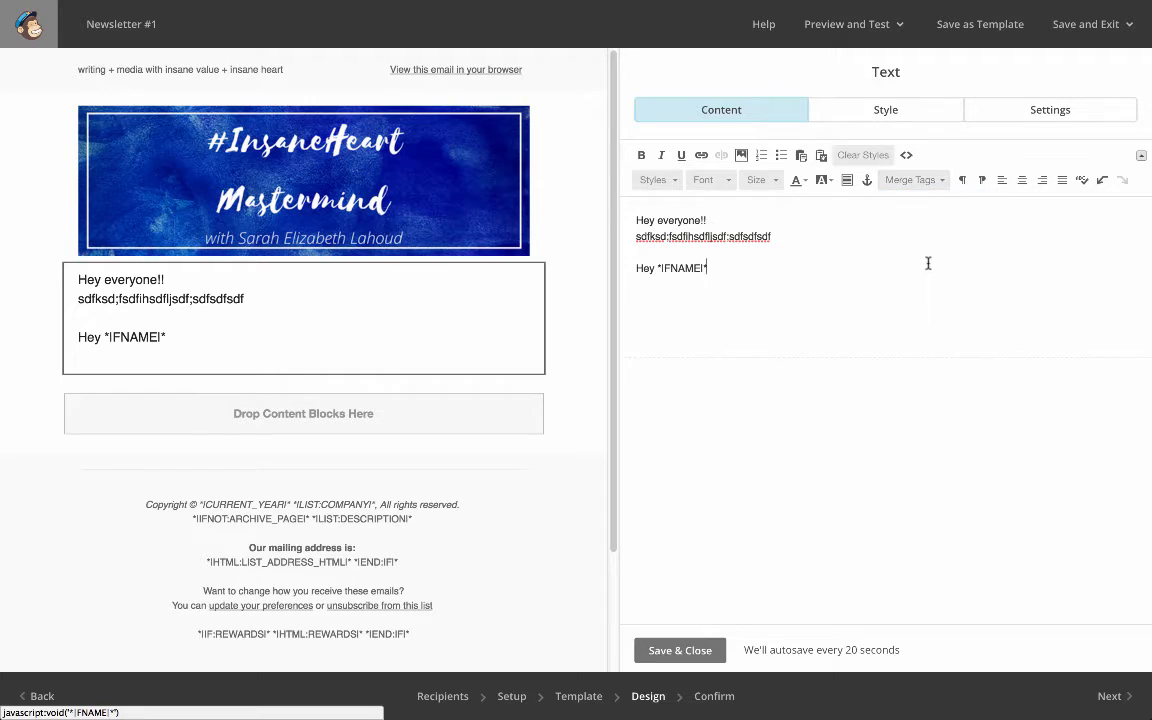
{"action": "type", "text": "!"}
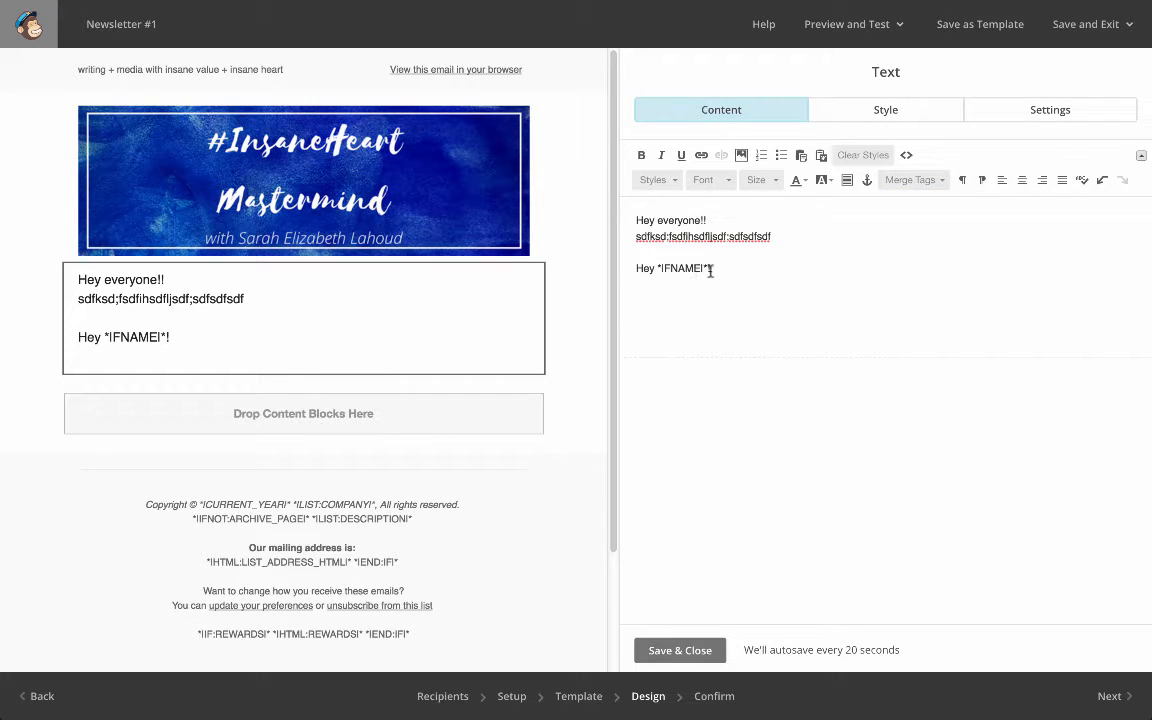
{"action": "left_click", "coordinate": [692, 663]}
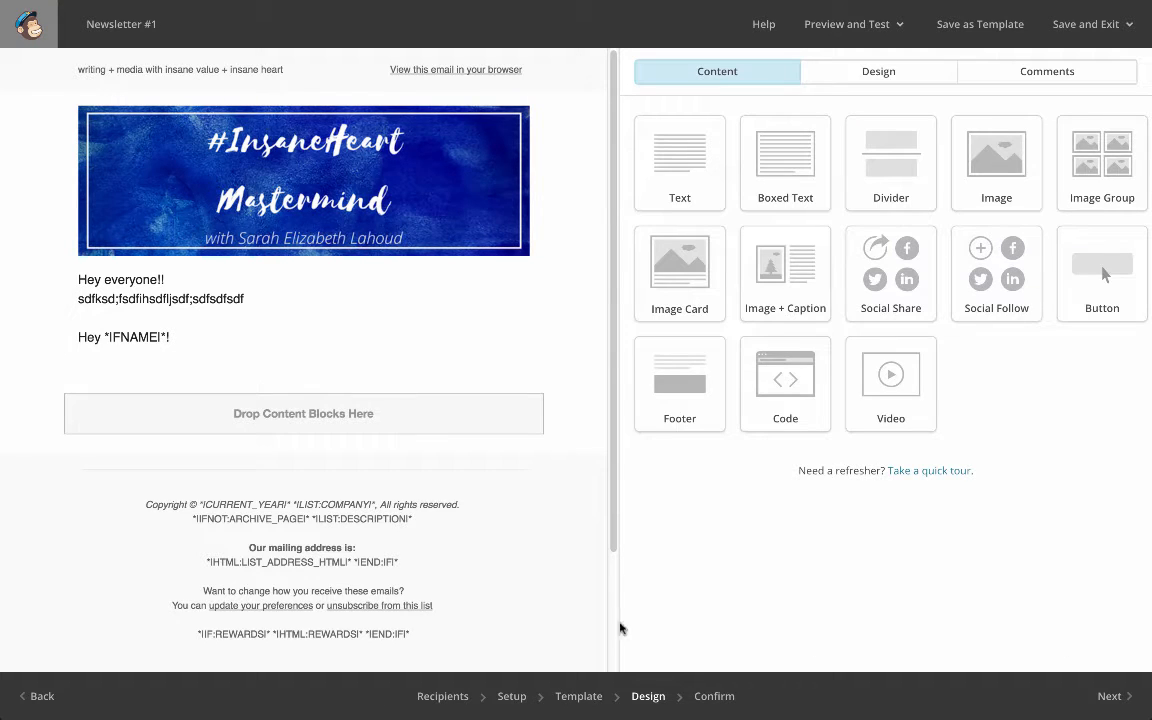
Go to the campaign's Confirm stage and review the pre-send checklist from List down to MonkeyRewards
{"action": "left_click", "coordinate": [722, 699]}
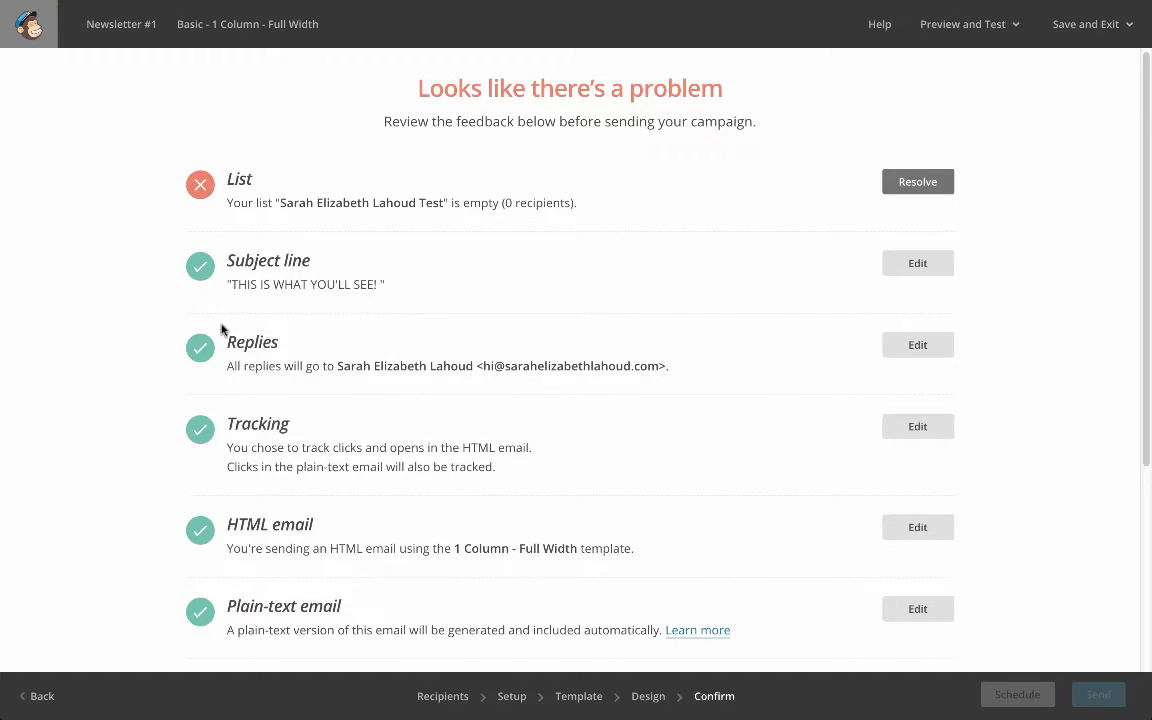
{"action": "scroll", "coordinate": [221, 329], "scroll_direction": "down", "scroll_amount": 3}
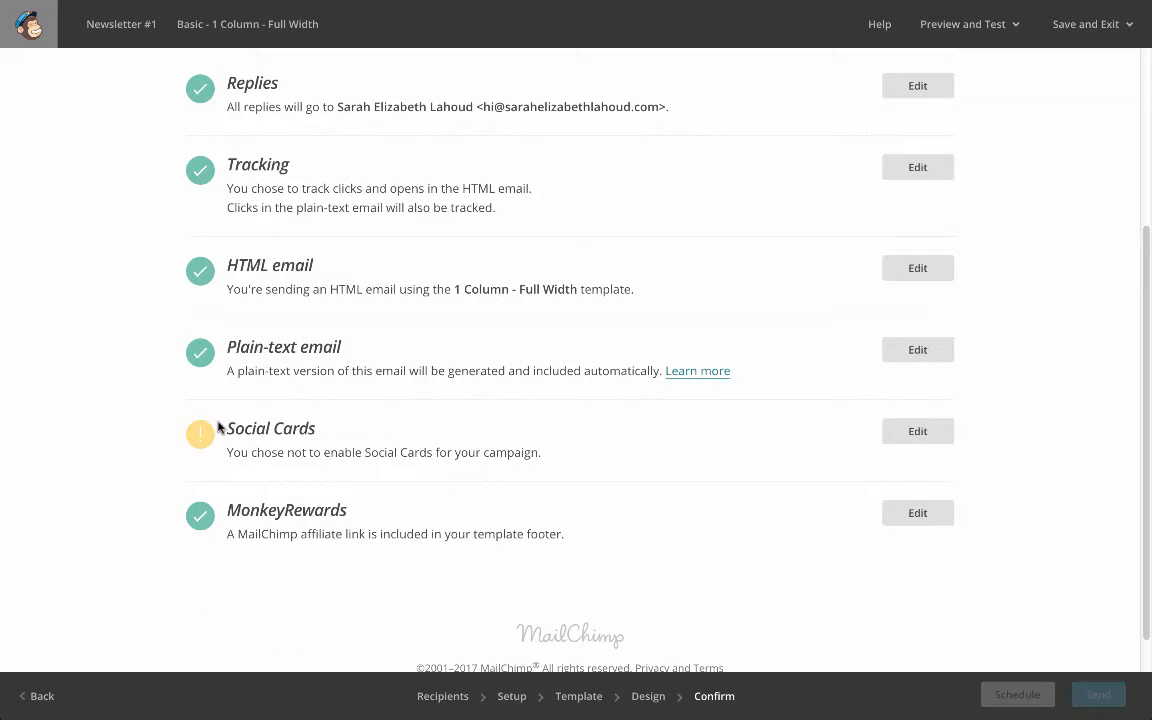
{"action": "scroll", "coordinate": [220, 428], "scroll_direction": "up", "scroll_amount": 3}
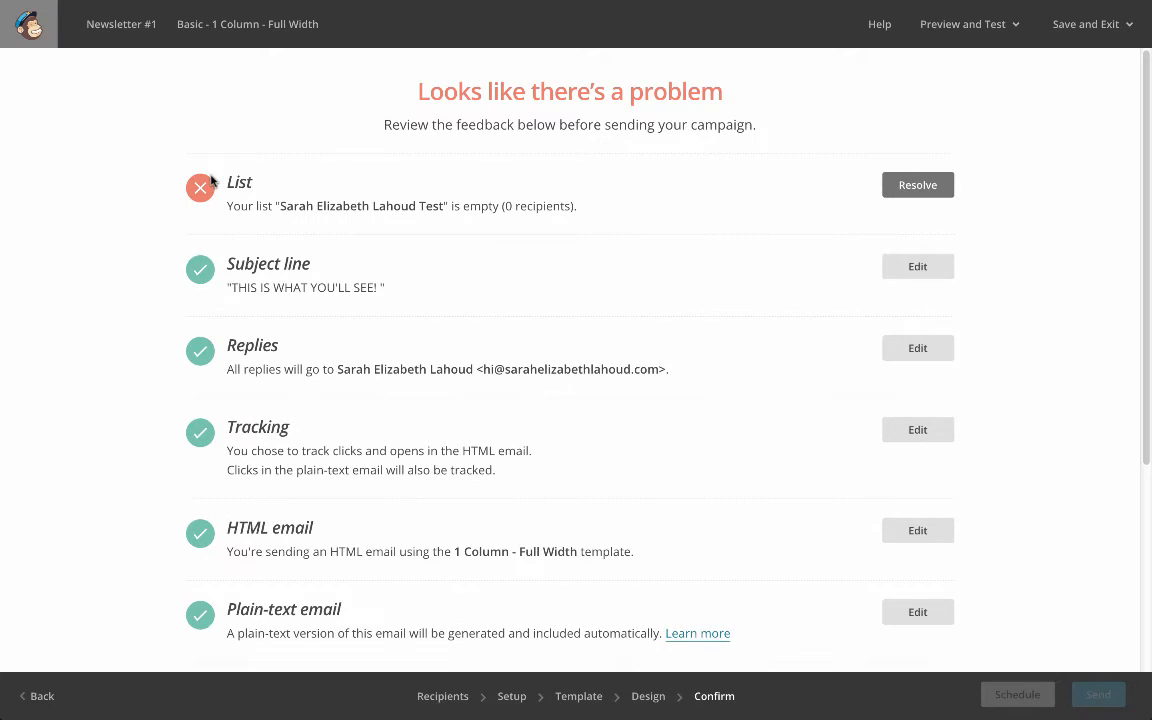
{"action": "scroll", "coordinate": [219, 214], "scroll_direction": "down", "scroll_amount": 1}
{"action": "scroll", "coordinate": [219, 214], "scroll_direction": "down", "scroll_amount": 2}
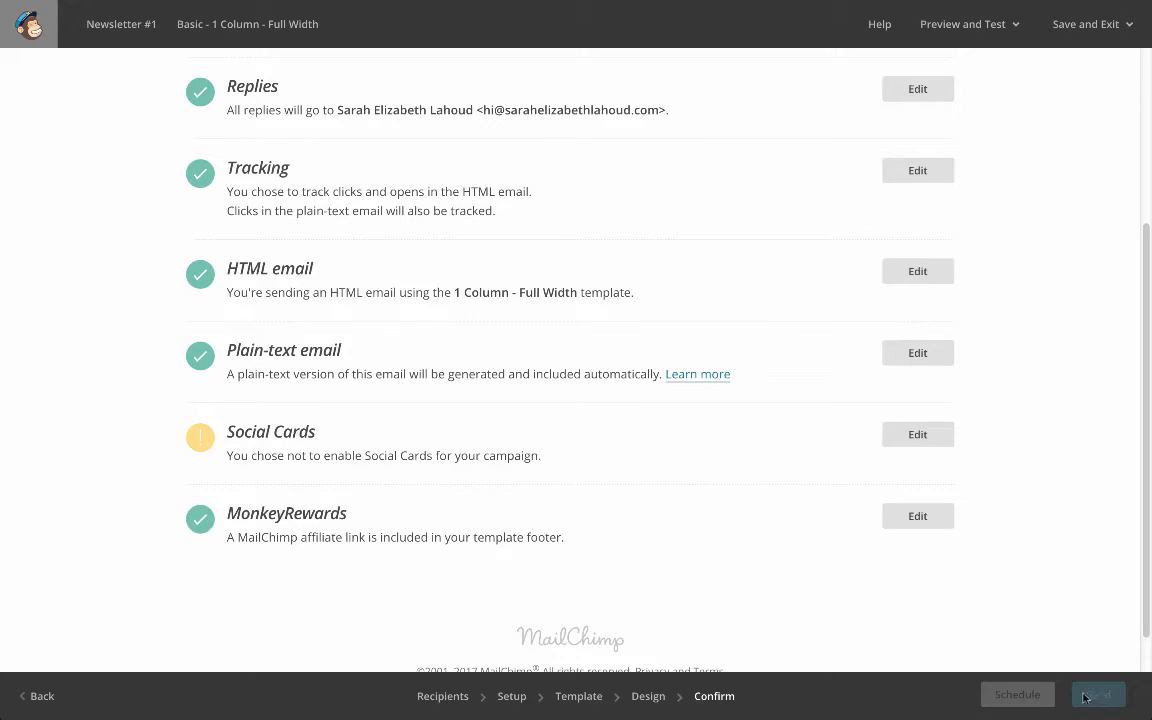
{"action": "scroll", "coordinate": [838, 450], "scroll_direction": "up", "scroll_amount": 3}
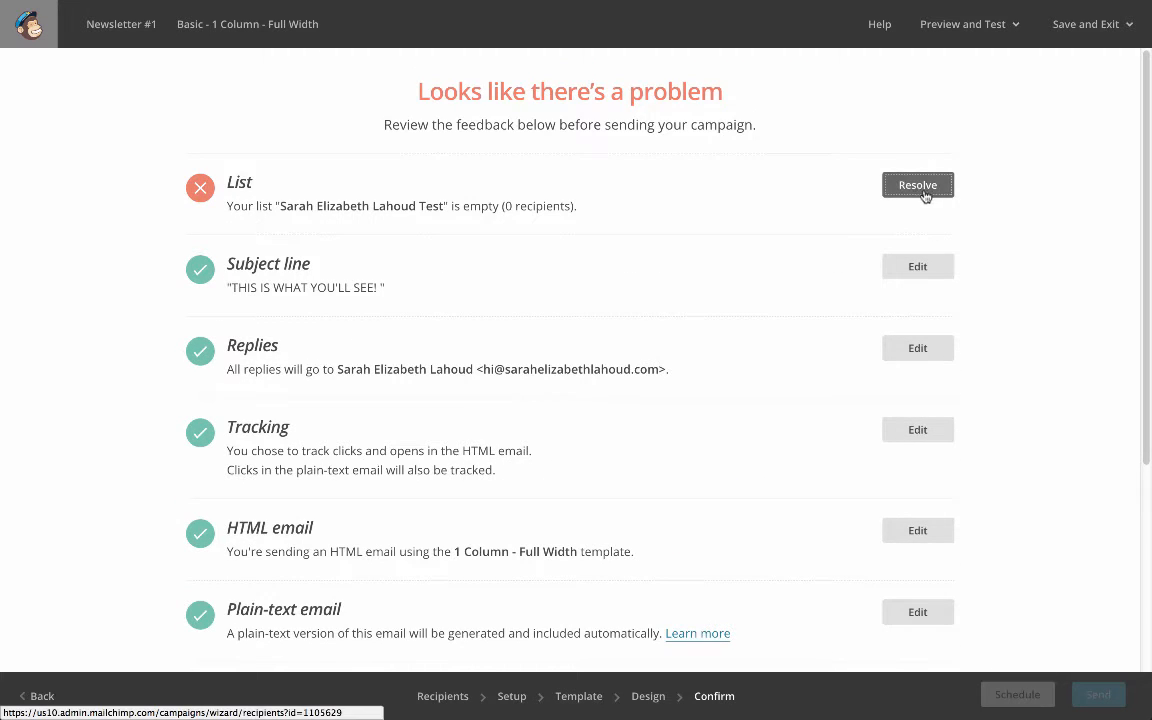
Resolve the List item by switching the recipients from the Test list to the entire Newsletter list, and return to the Confirm stage
{"action": "left_click", "coordinate": [924, 187]}
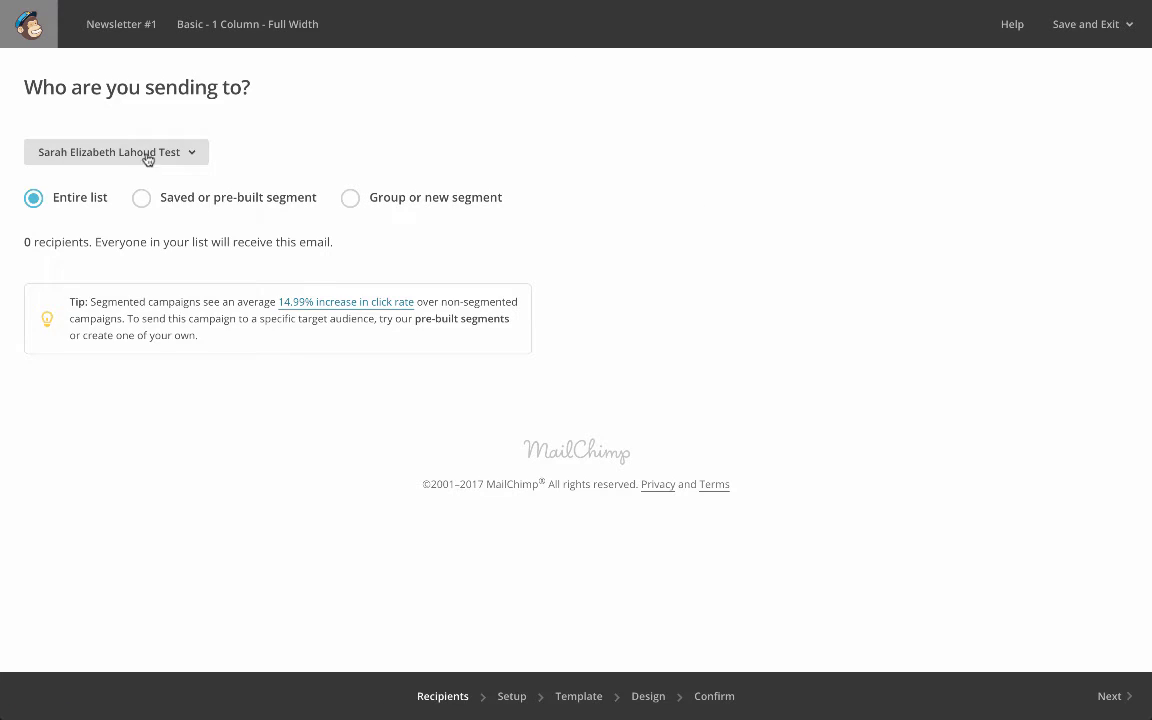
{"action": "left_click", "coordinate": [149, 155]}
{"action": "left_click", "coordinate": [175, 432]}
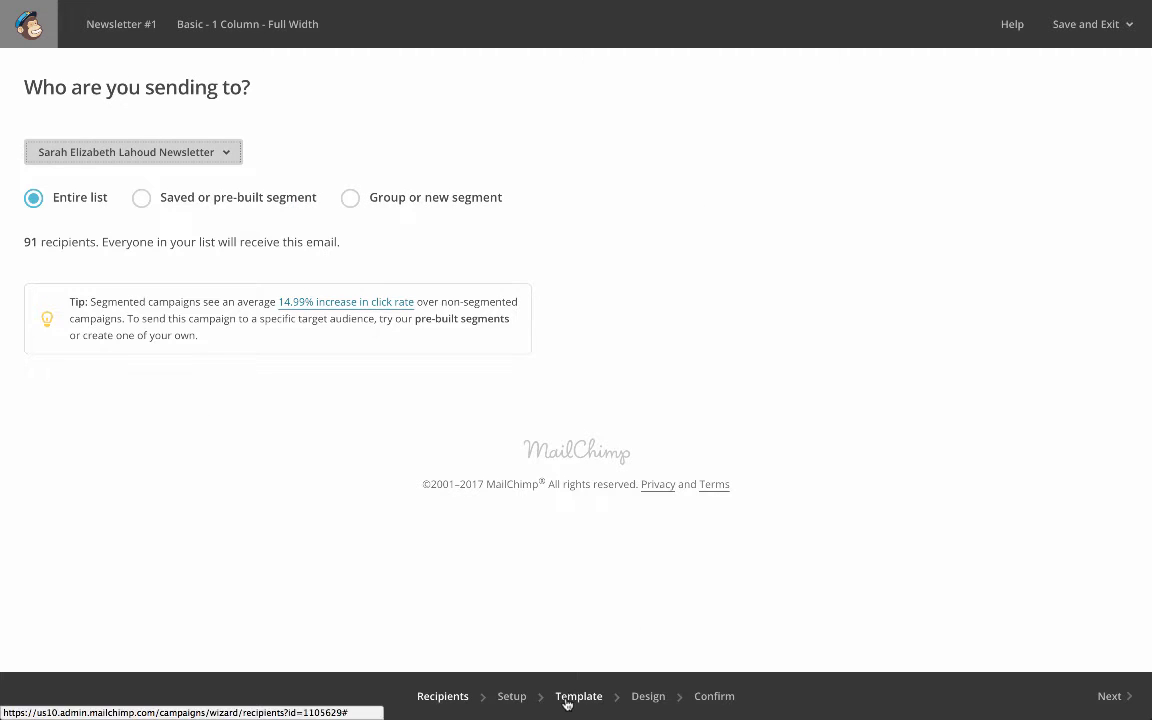
{"action": "left_click", "coordinate": [715, 697]}
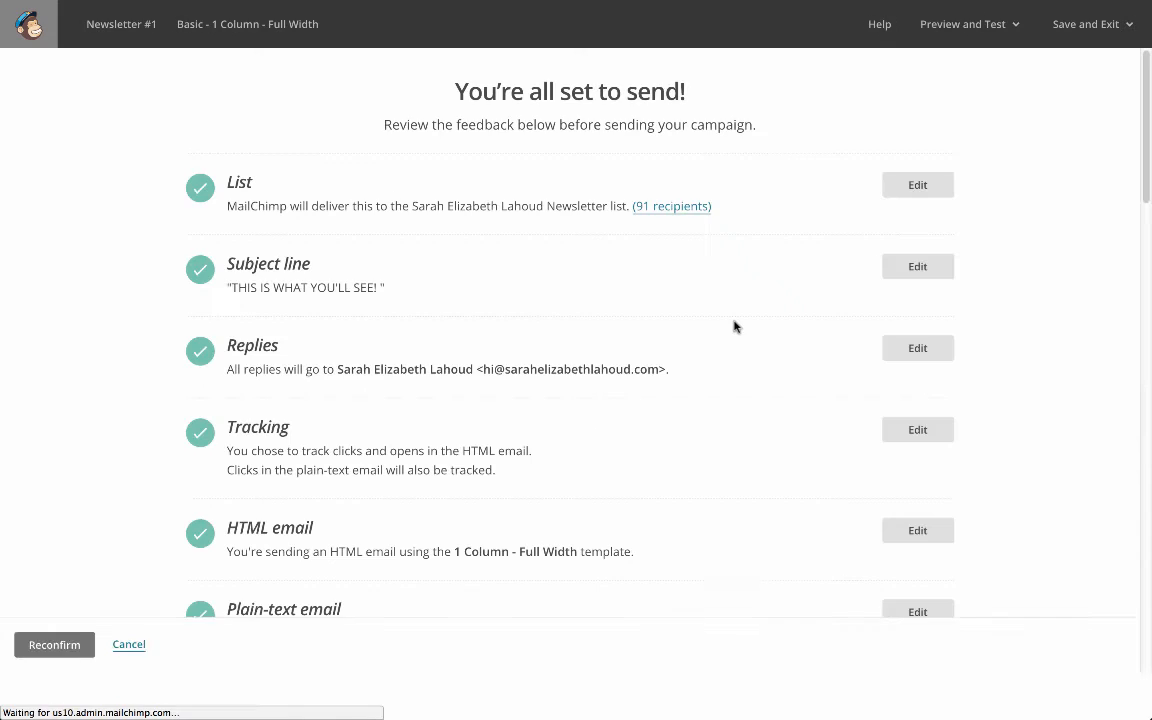
Open the campaign's schedule setup and set the delivery date to February 17 2017
{"action": "scroll", "coordinate": [316, 200], "scroll_direction": "down", "scroll_amount": 5}
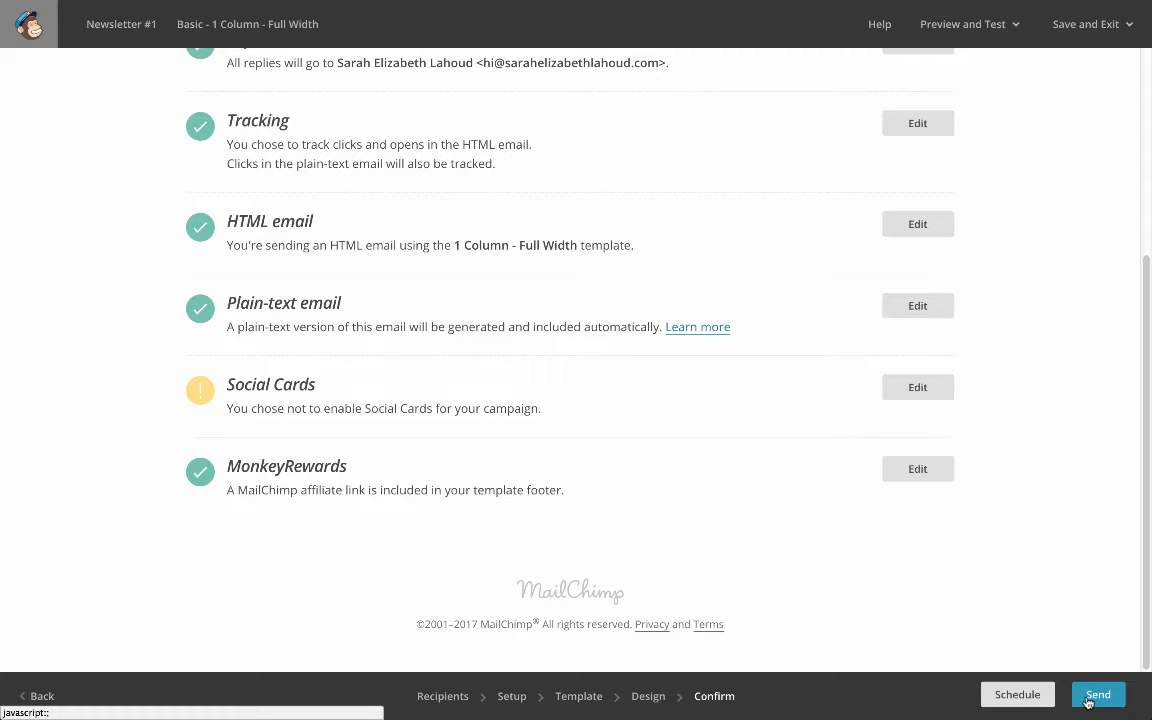
{"action": "left_click", "coordinate": [1017, 695]}
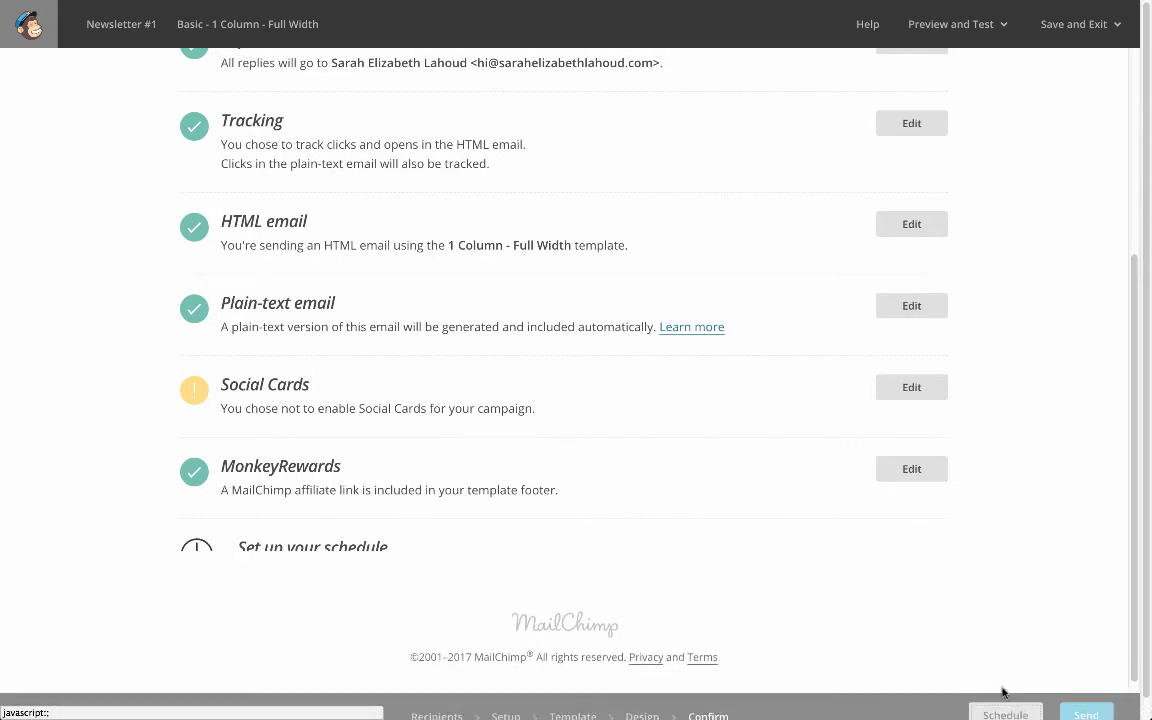
{"action": "left_click", "coordinate": [567, 234]}
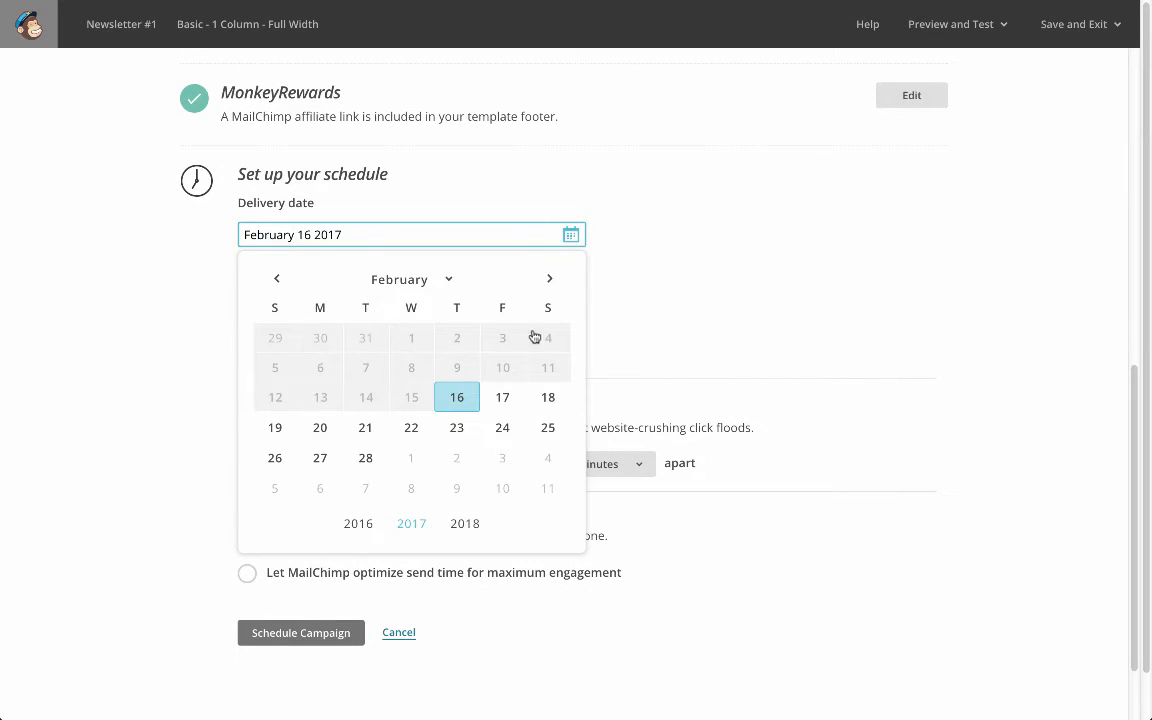
{"action": "left_click", "coordinate": [502, 396]}
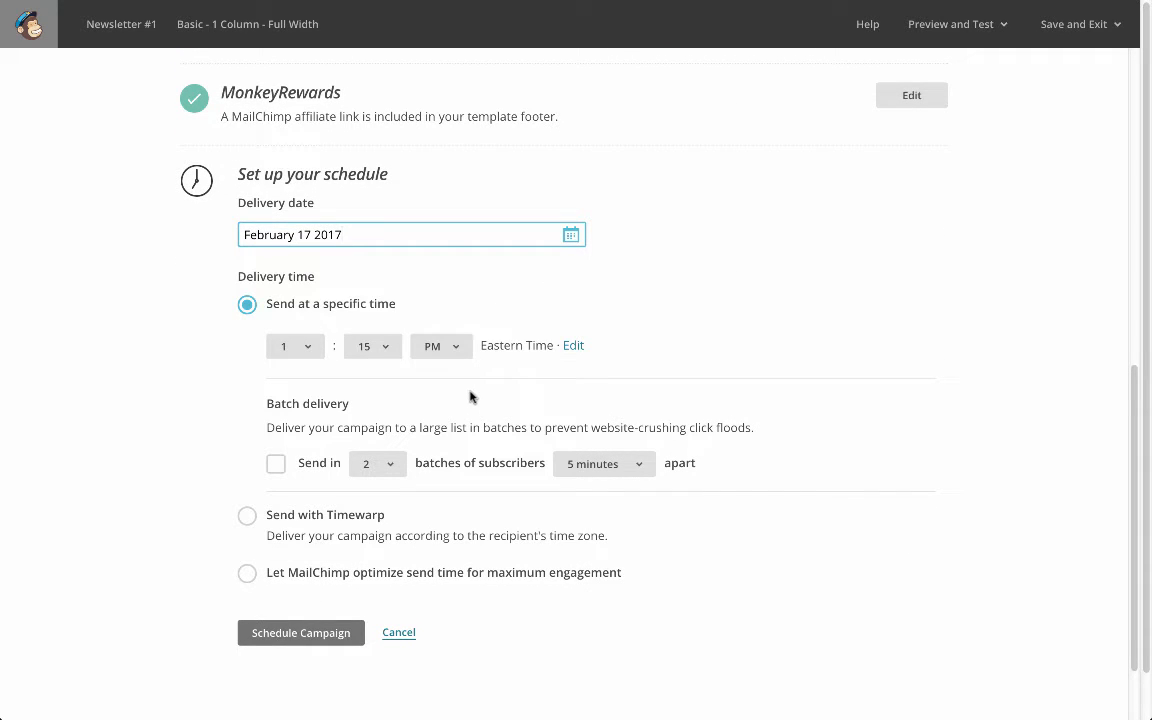